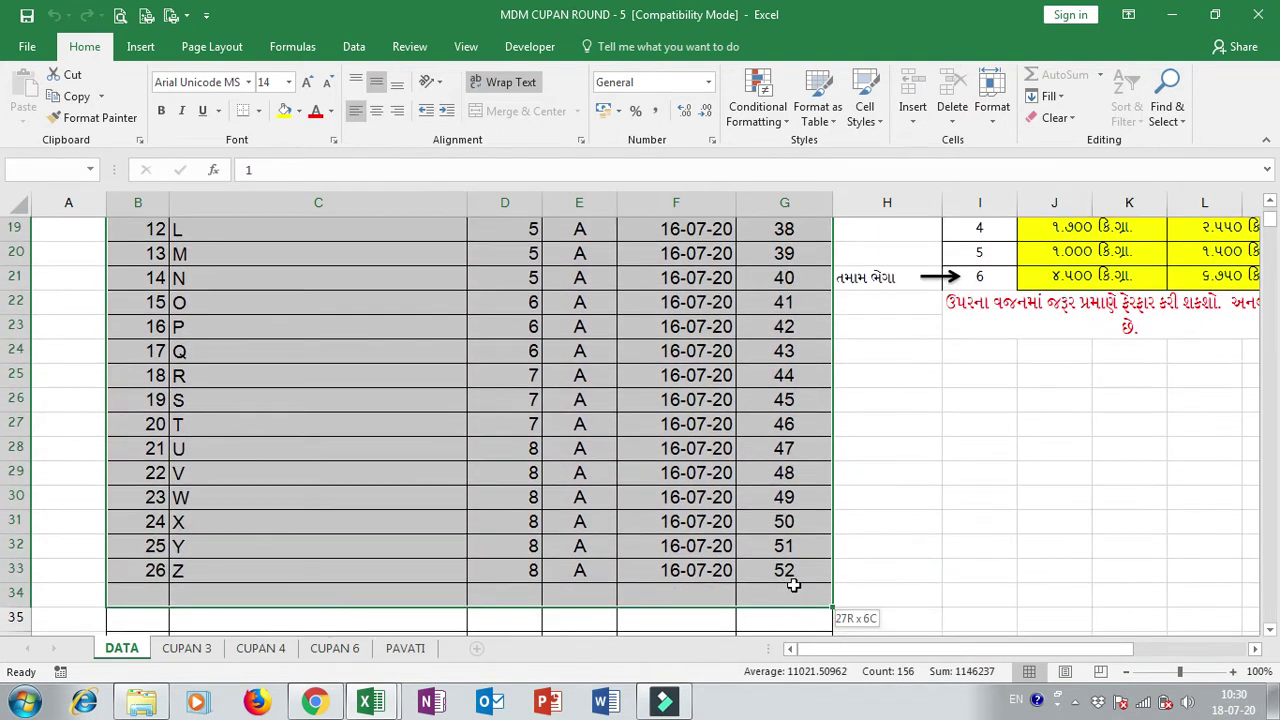
- Clear the sample student records in B8:G34 on the DATA sheet
scroll(623, 440, "up", 6)
key("Delete")
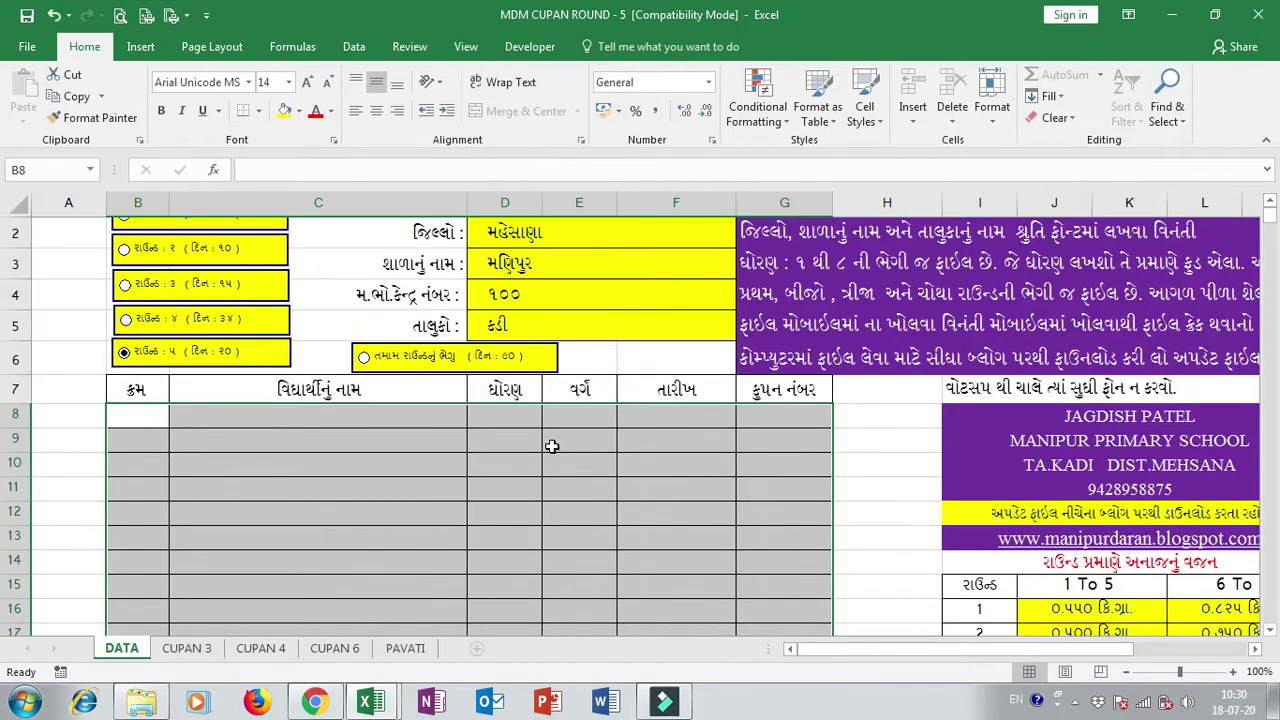
left_click(464, 464)
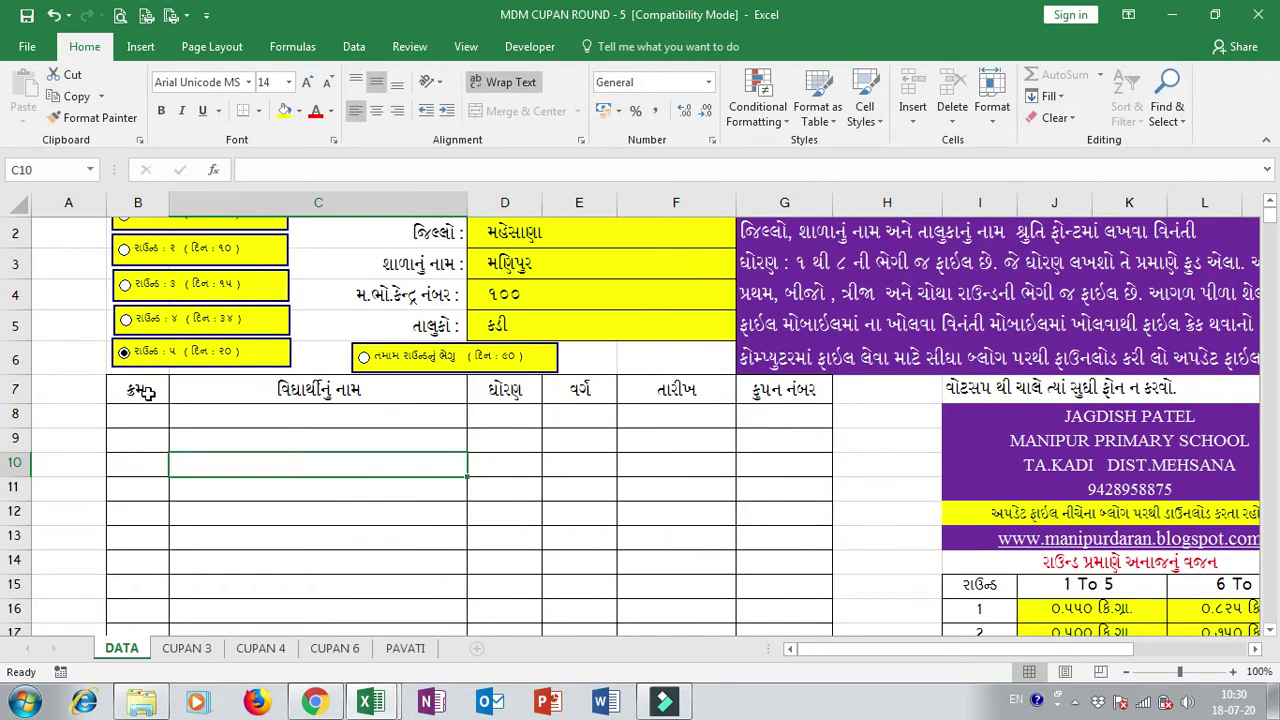
- Choose the round 5 (20 days) option above the student table
left_click(397, 392)
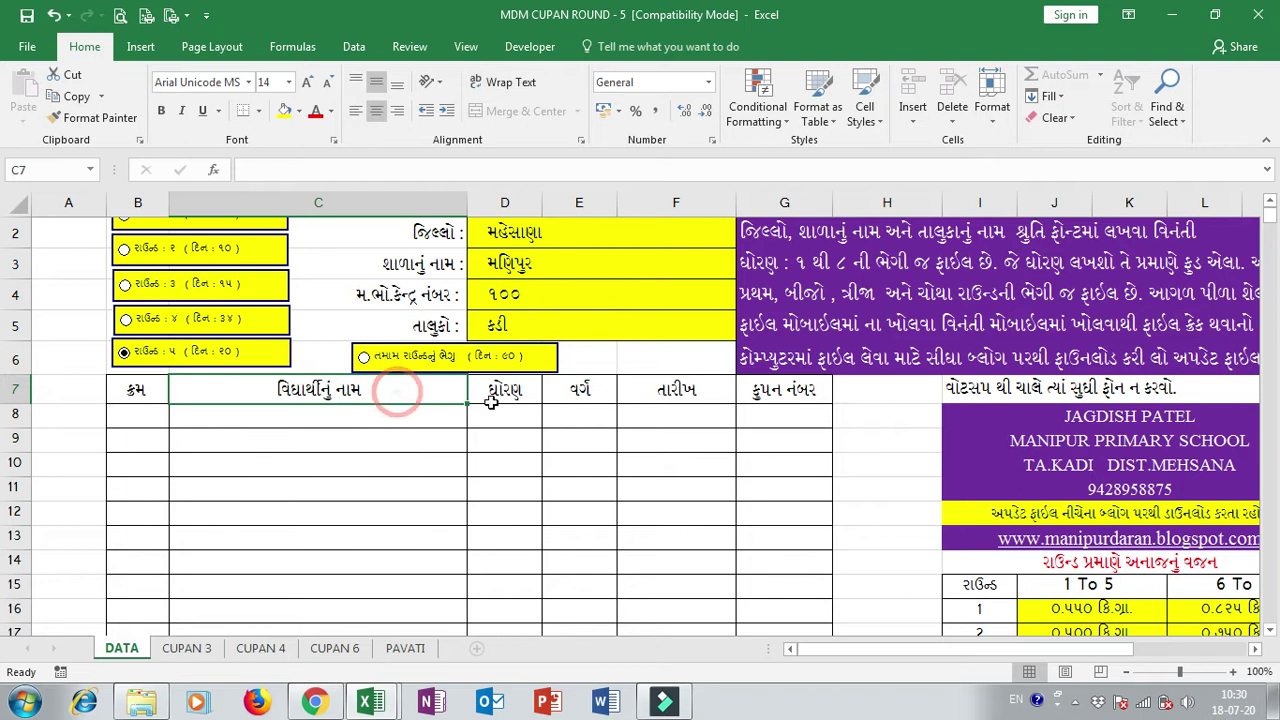
scroll(168, 330, "up", 1)
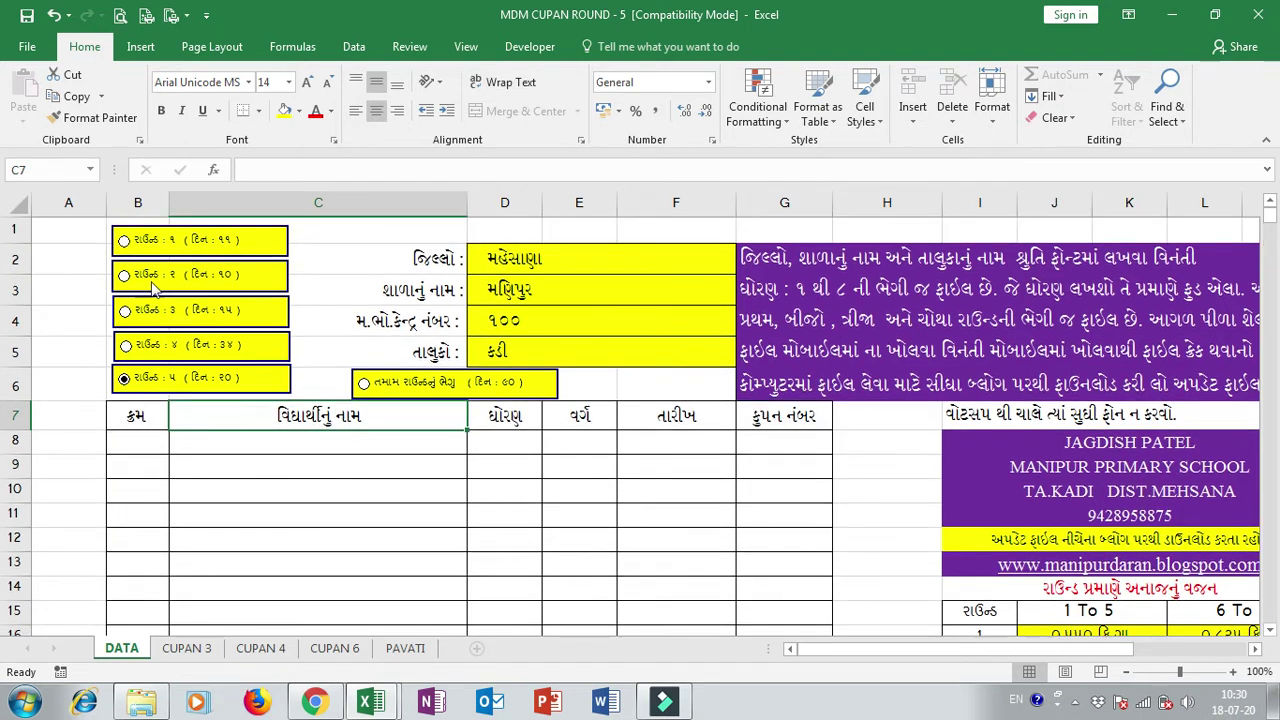
left_click(125, 381)
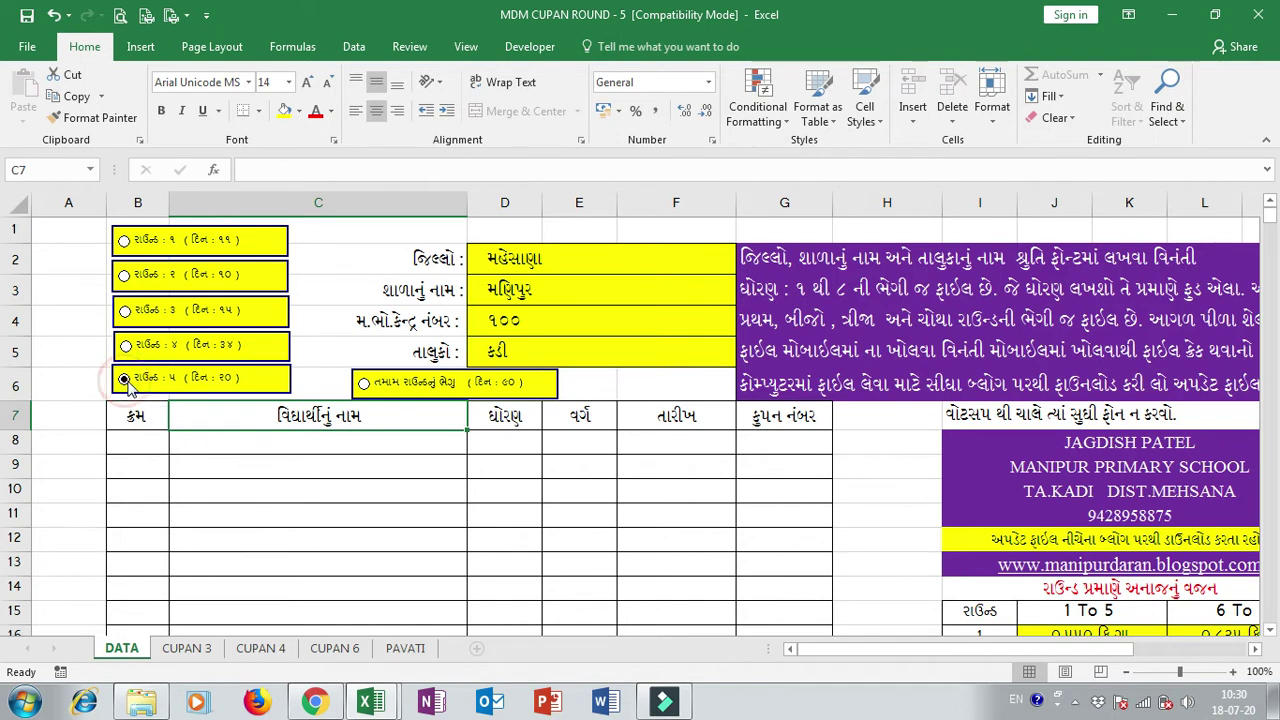
- Review the district, school name, meal centre number and taluka cells in D2:D5
left_click(614, 263)
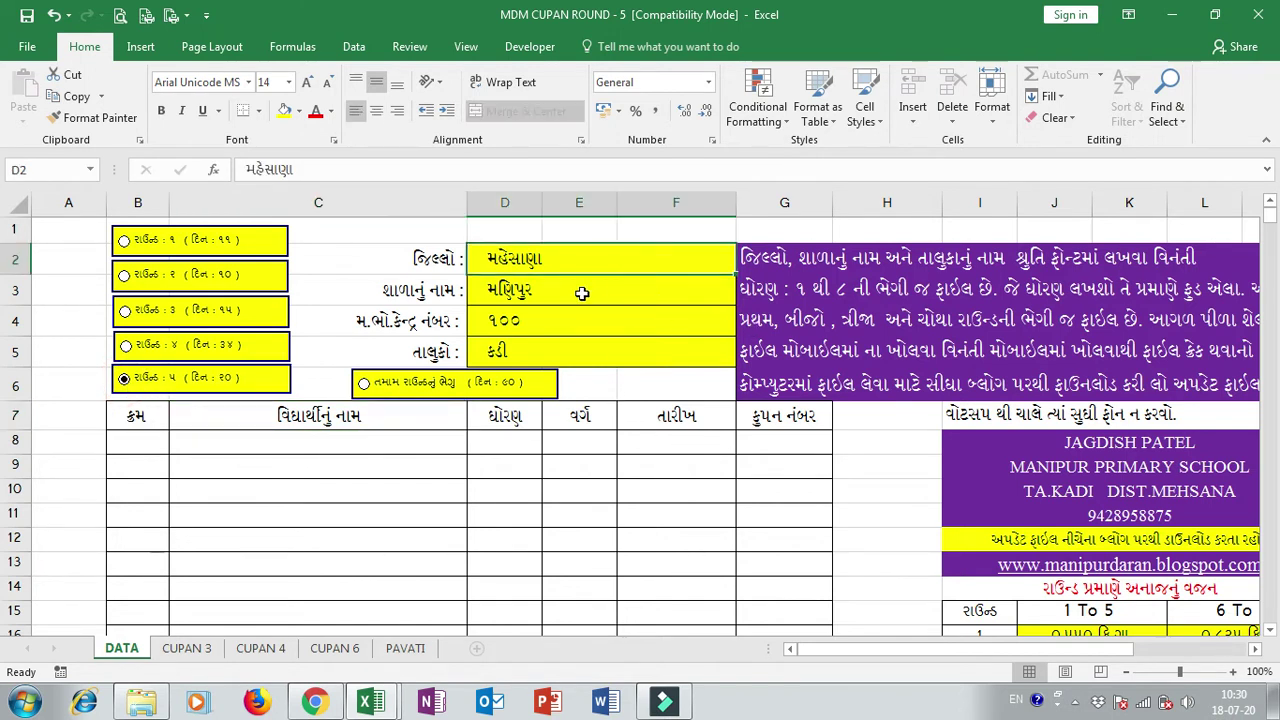
left_click(582, 293)
left_click(580, 320)
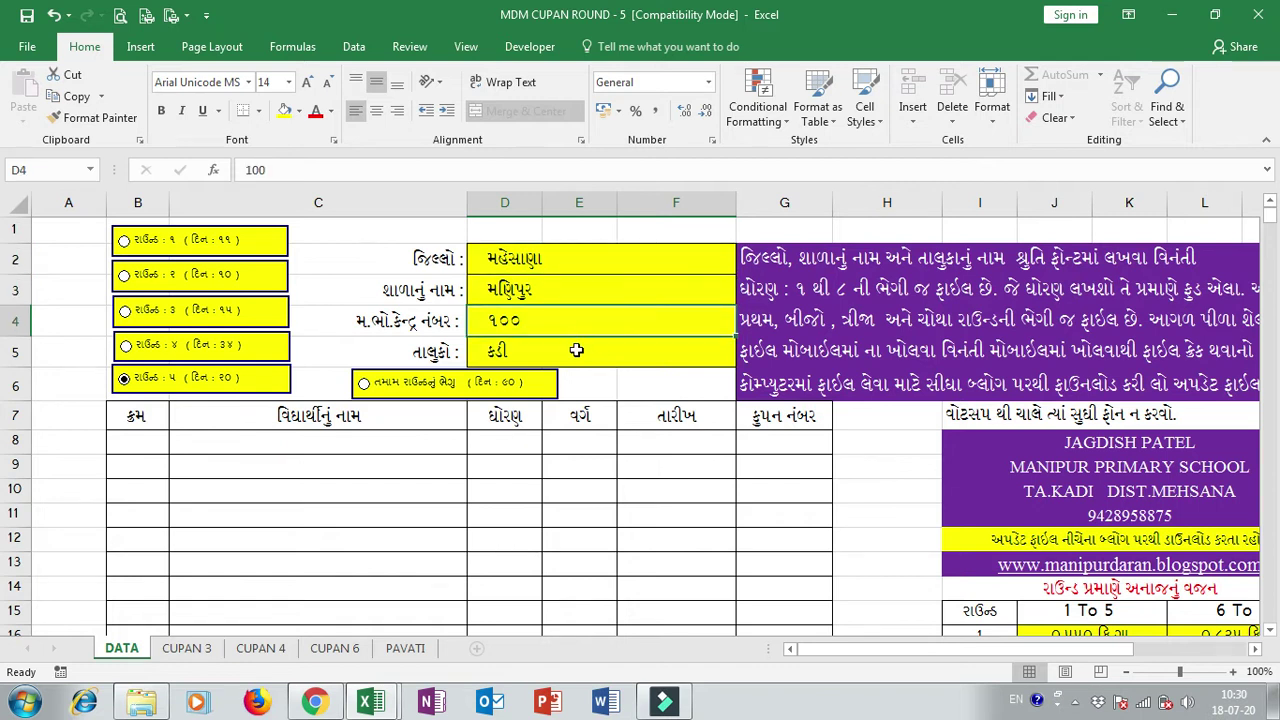
left_click(577, 352)
left_click_drag(569, 255, 583, 358)
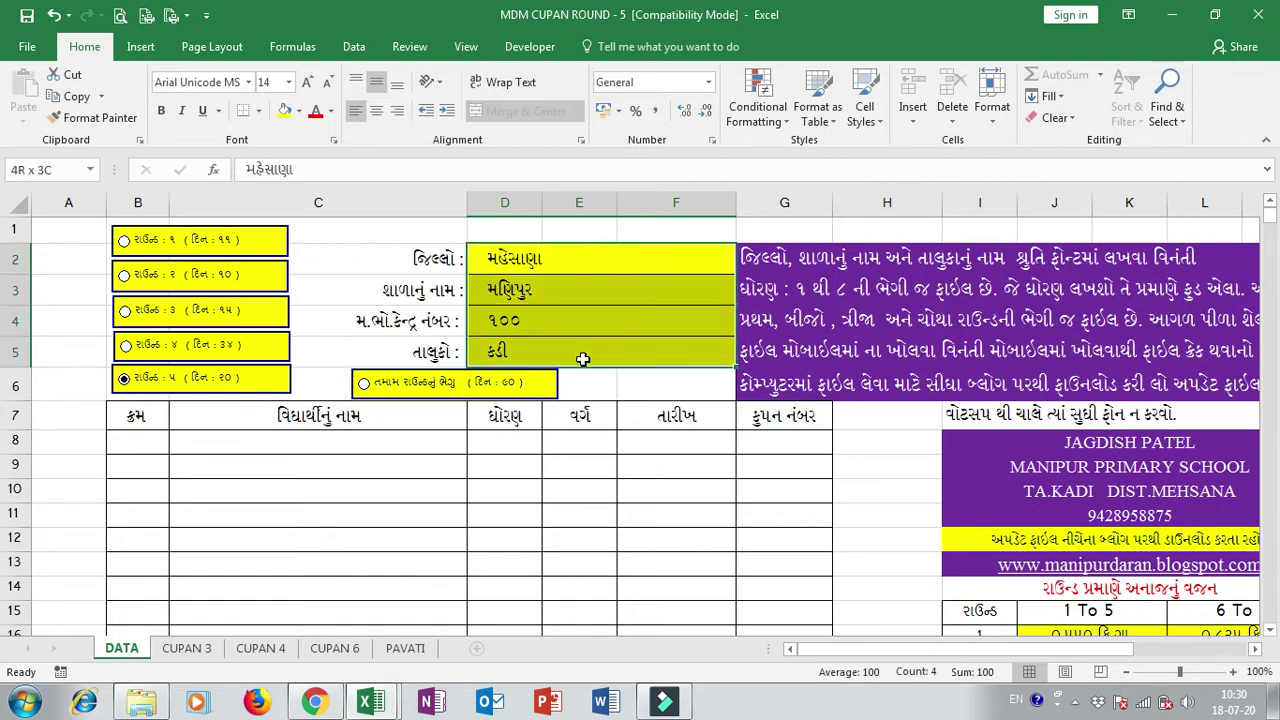
left_click_drag(550, 252, 558, 349)
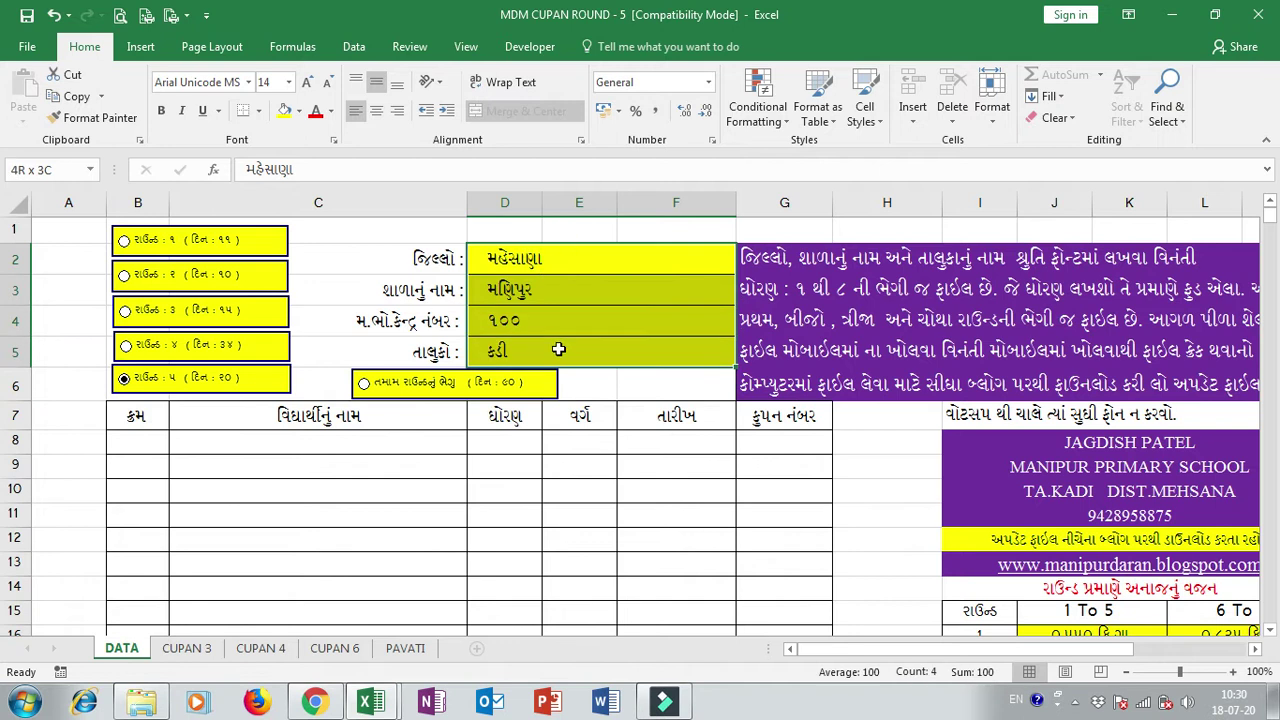
left_click(541, 257)
left_click(548, 290)
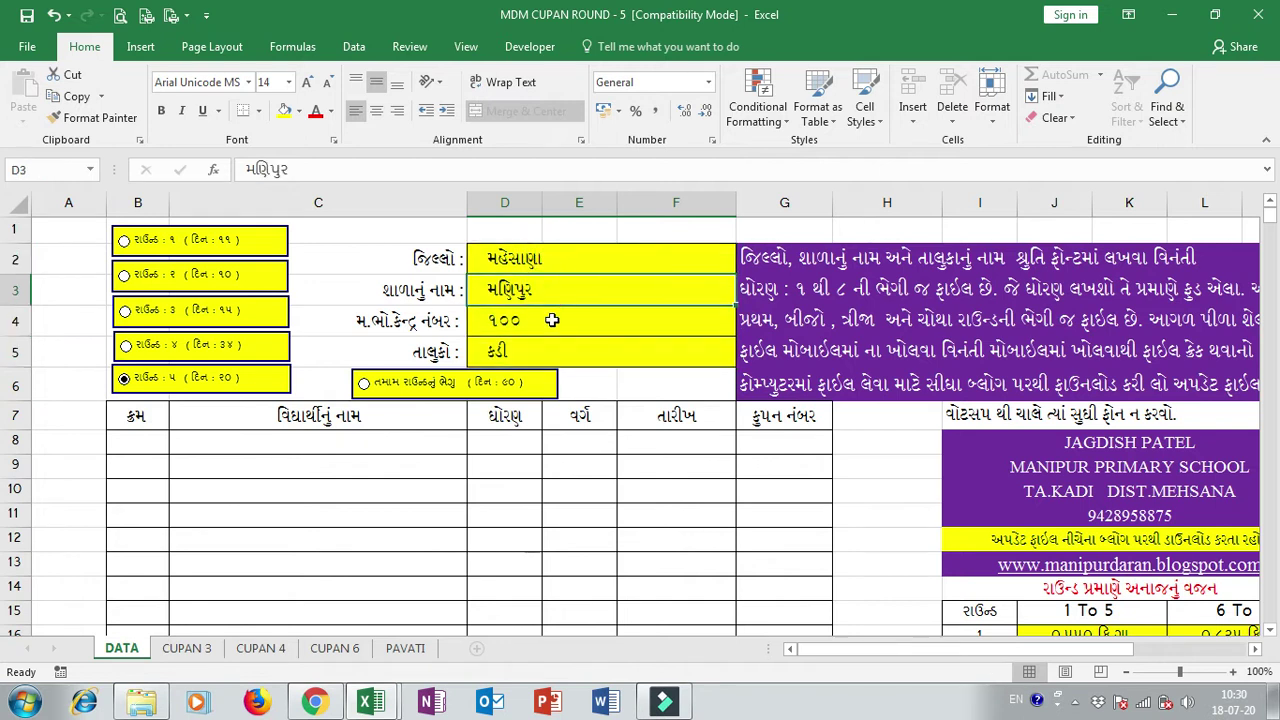
left_click(552, 320)
left_click(557, 350)
left_click_drag(558, 258, 569, 343)
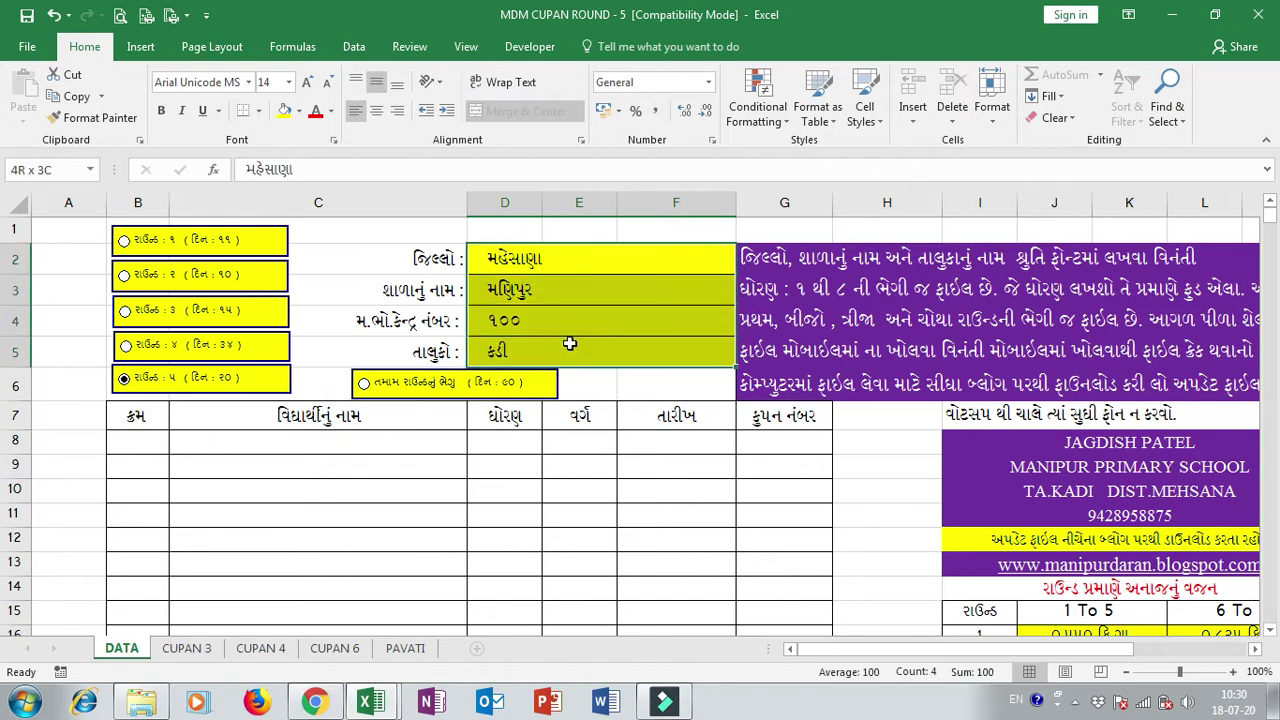
left_click(553, 291)
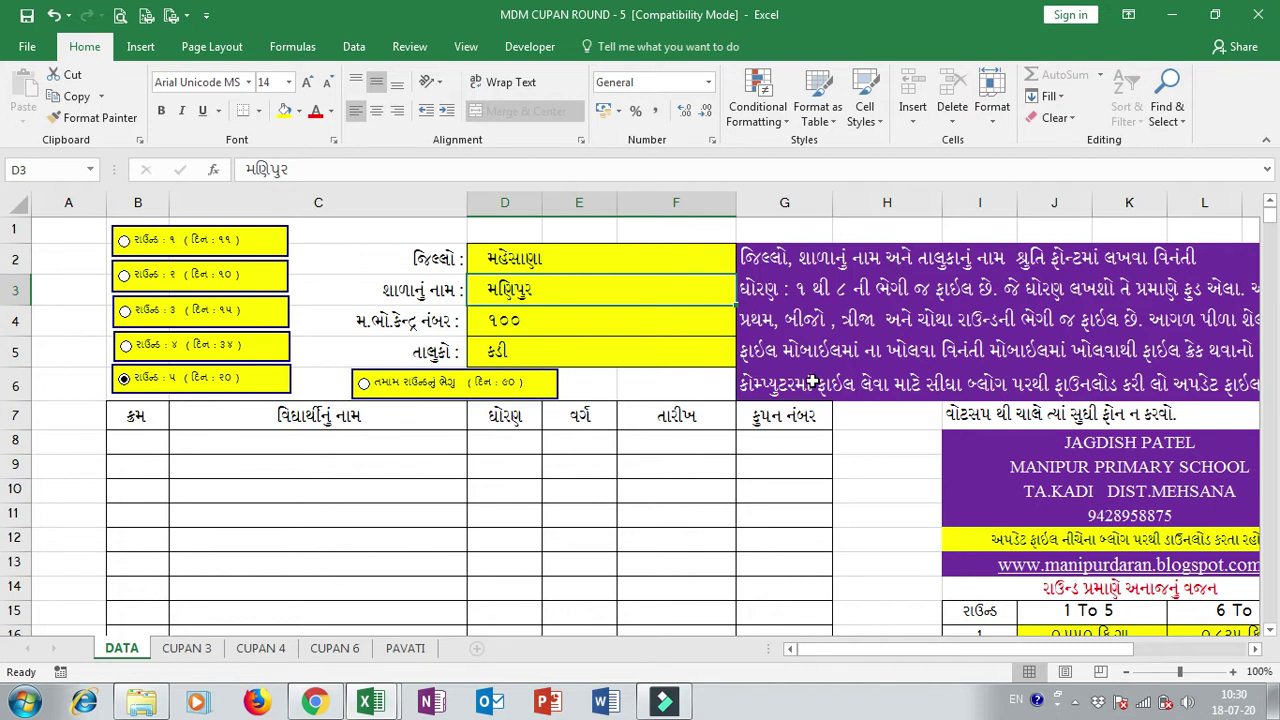
- Look over the empty student entry table, including the student name column
scroll(637, 389, "down", 1)
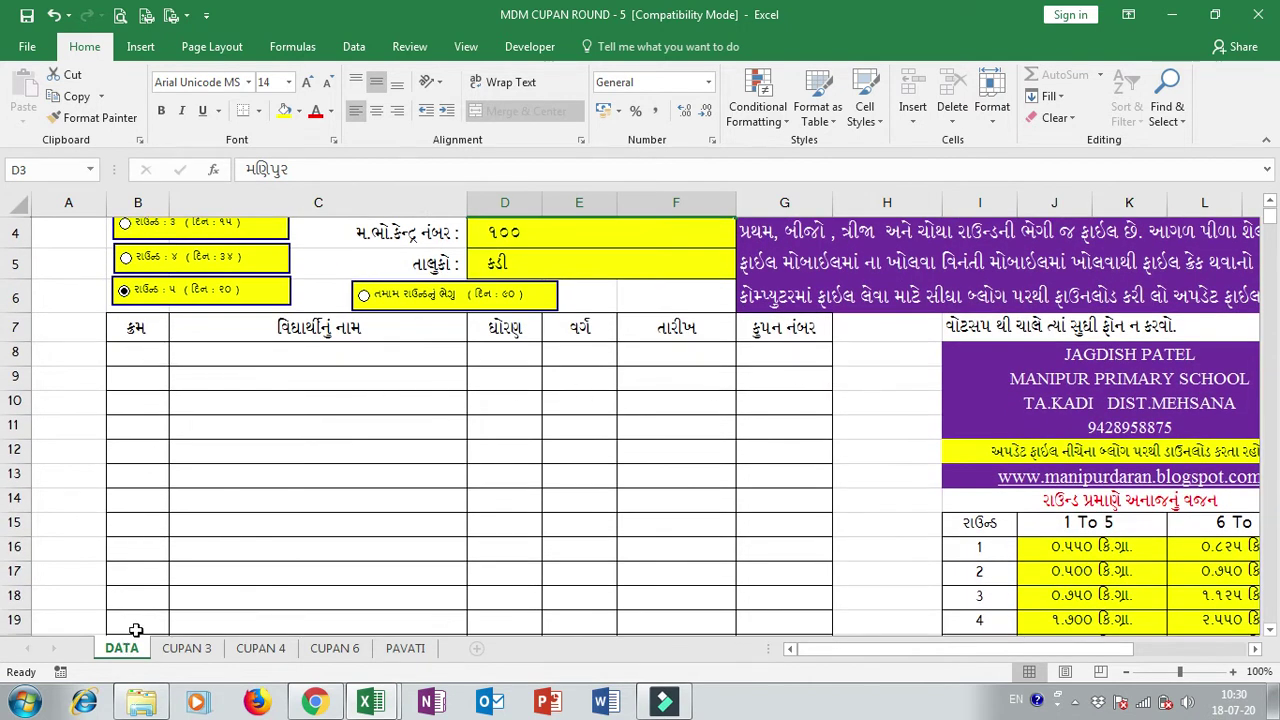
left_click_drag(155, 362, 740, 615)
left_click(631, 448)
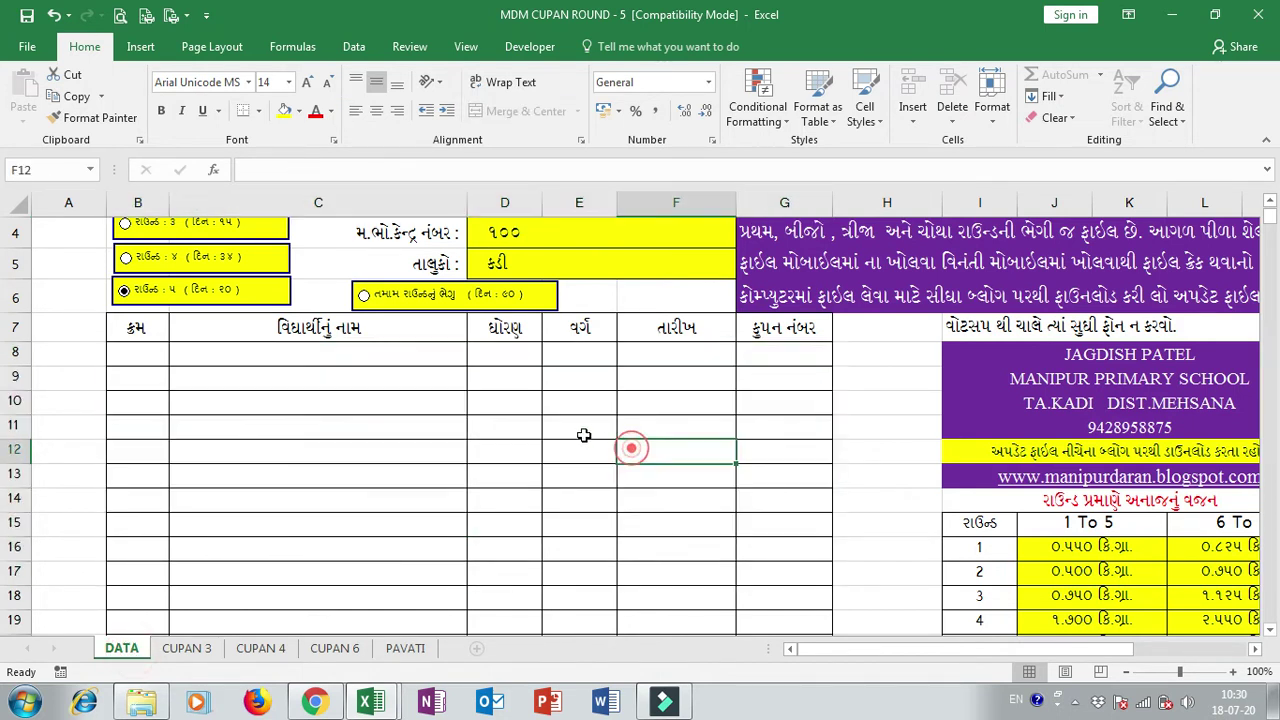
mouse_move(159, 358)
left_mouse_down()
mouse_move(625, 410)
mouse_move(766, 523)
mouse_move(760, 555)
left_mouse_up()
left_click(572, 421)
mouse_move(303, 361)
left_mouse_down()
mouse_move(306, 346)
mouse_move(300, 614)
left_mouse_up()
left_click(340, 407)
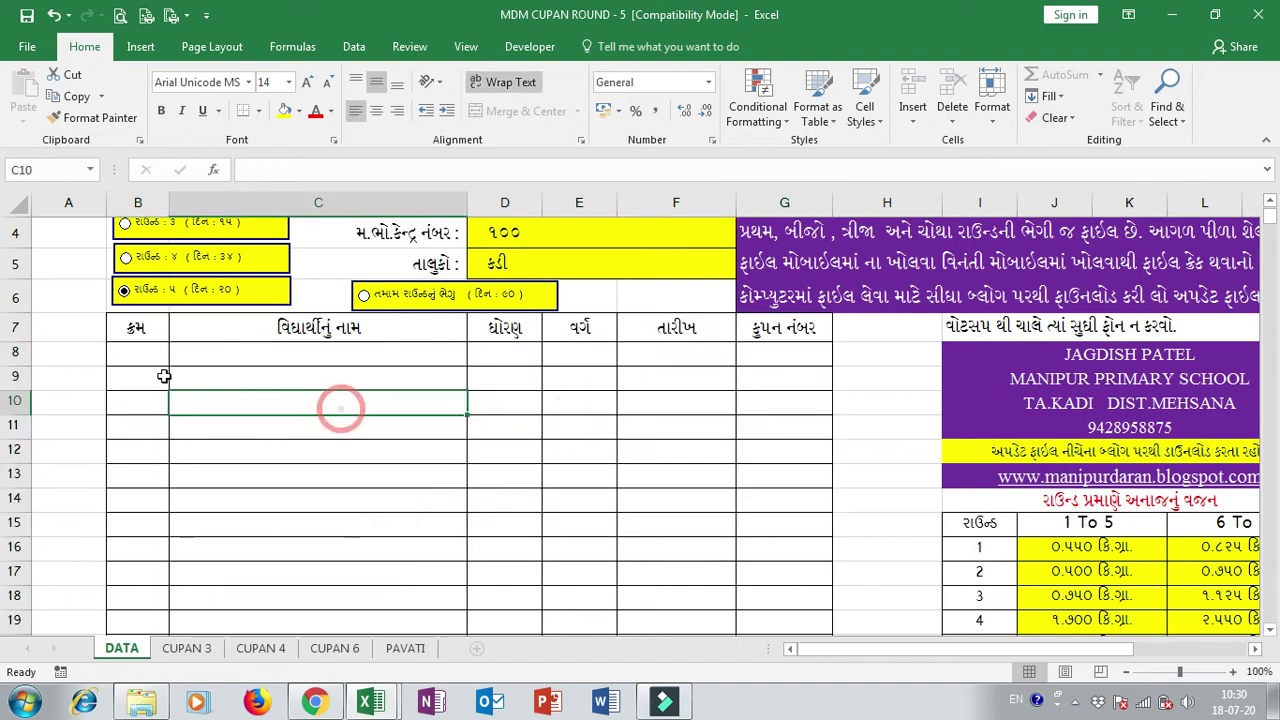
- Enter the serial numbers 1, 2 and 3 in B8:B10
left_click(159, 361)
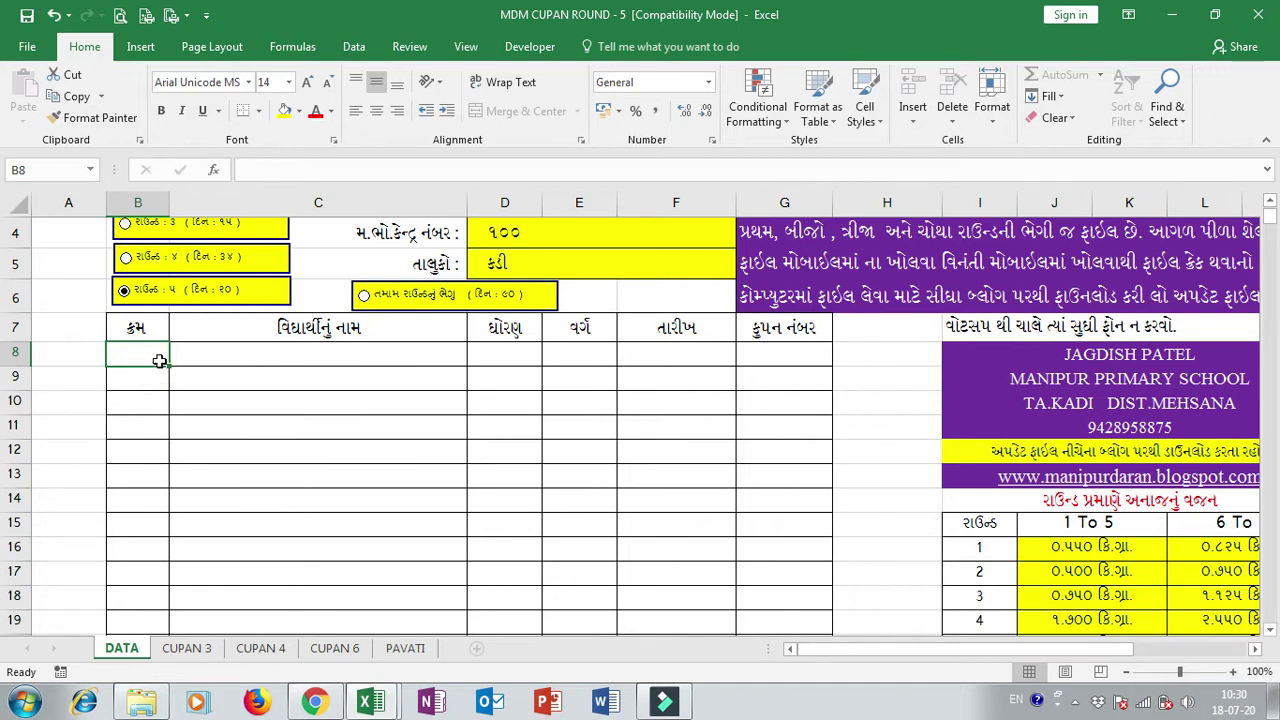
type("1")
key("Return")
type("2")
key("Return")
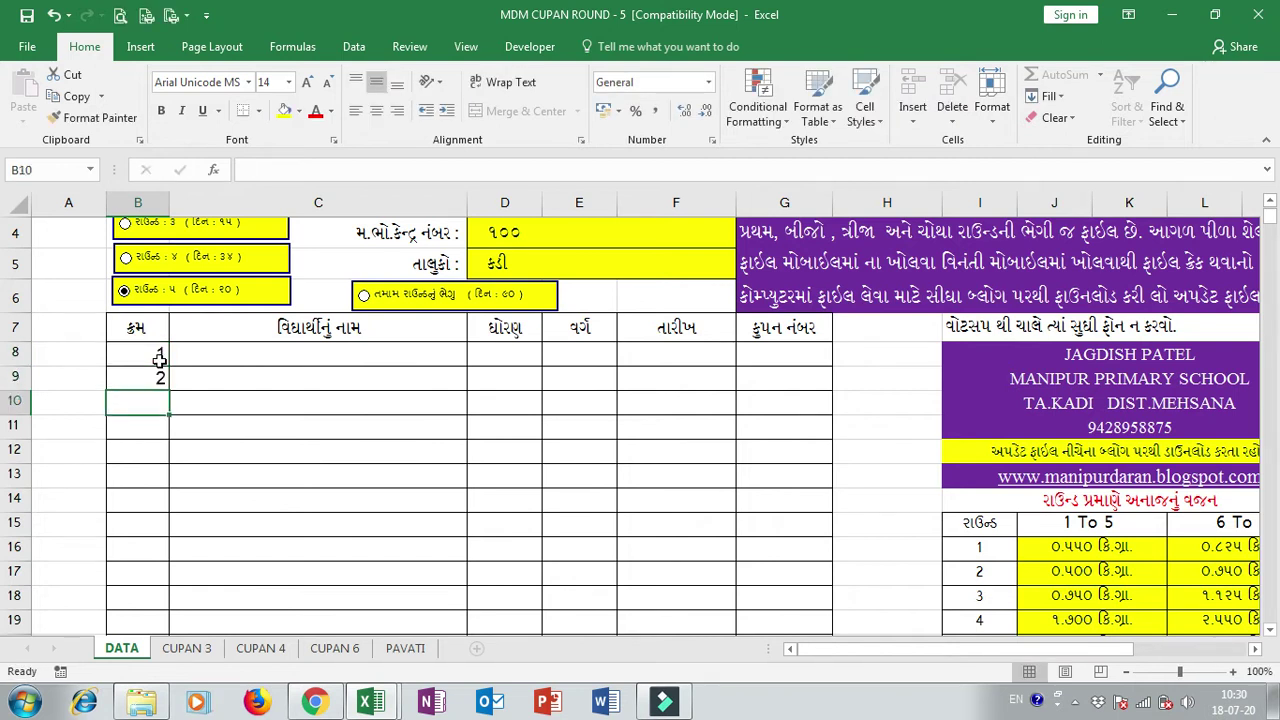
key("Return")
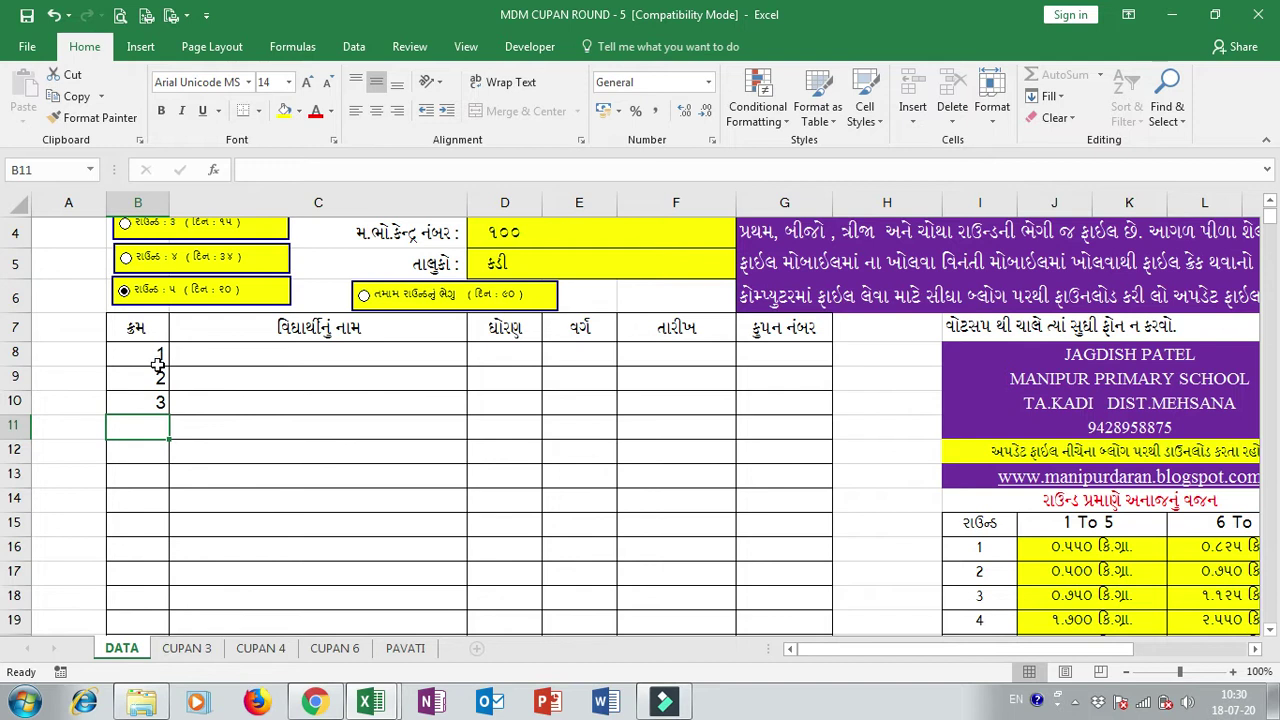
left_click_drag(158, 355, 158, 402)
- Copy the student names in E9:E12 and E16:E17 from STD-1 of the 7 JULY 2020 workbook into the DATA sheet at C8
left_click(270, 355)
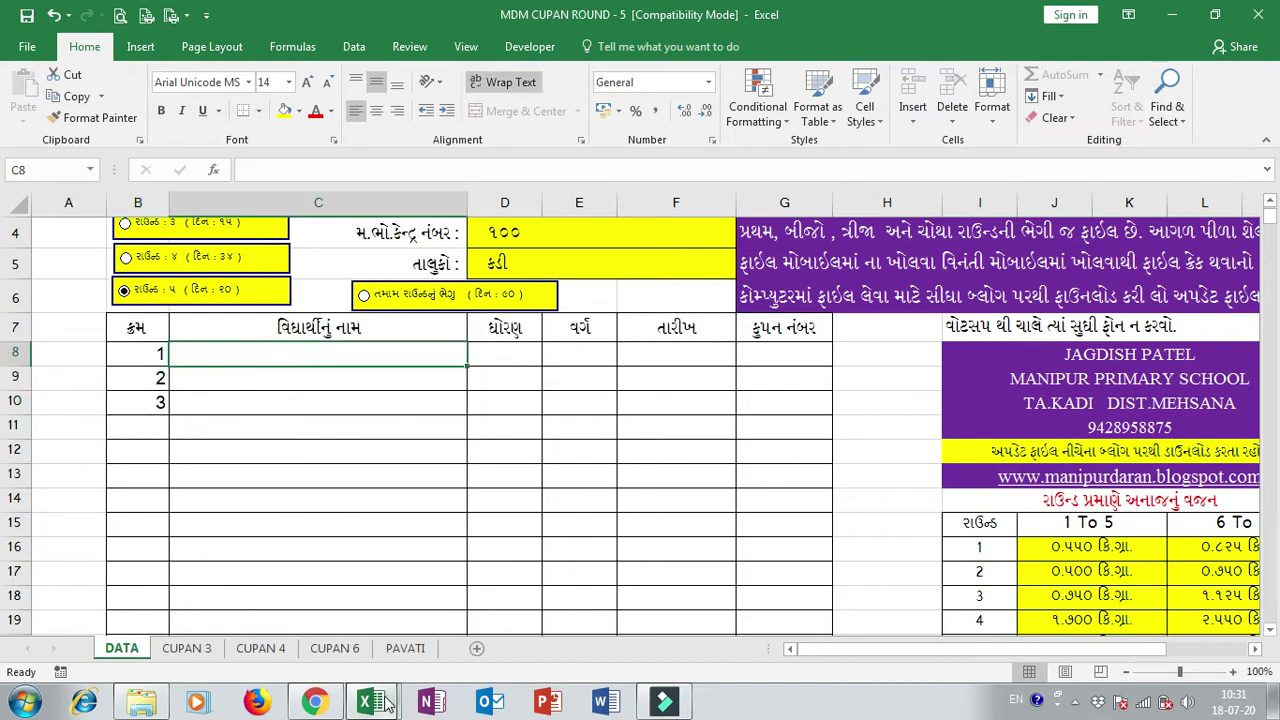
mouse_move(383, 705)
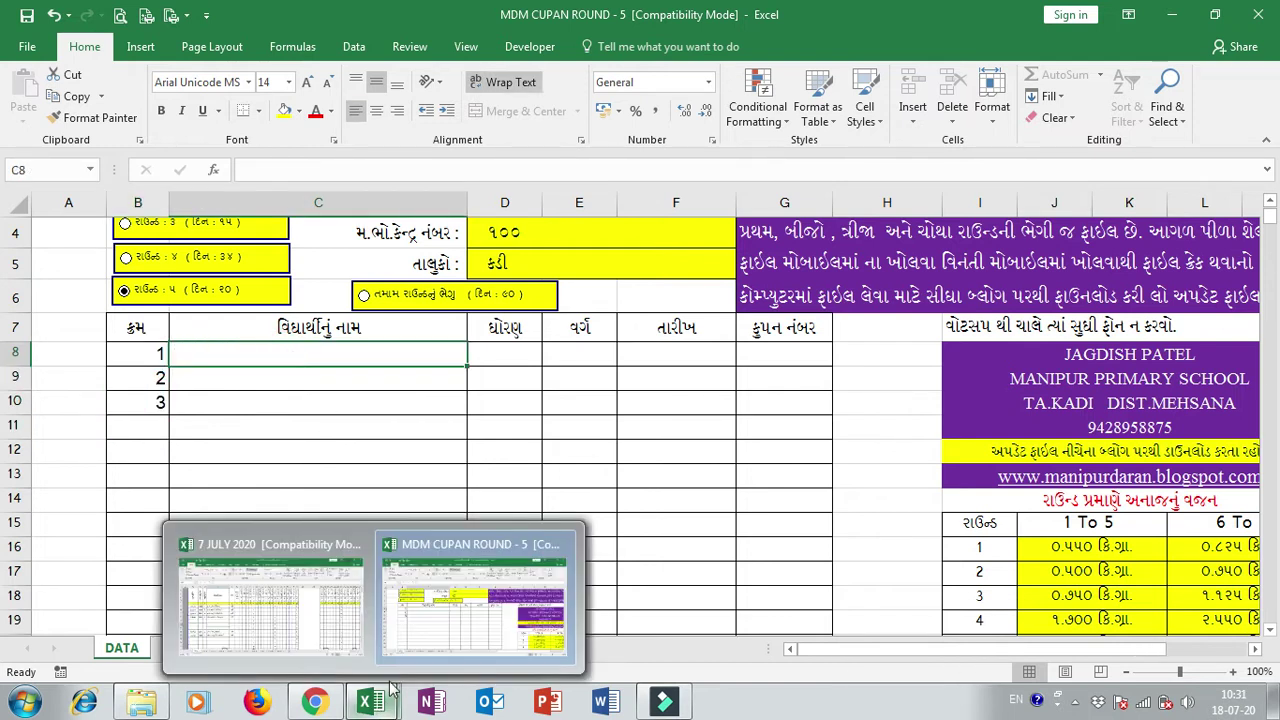
left_click(300, 612)
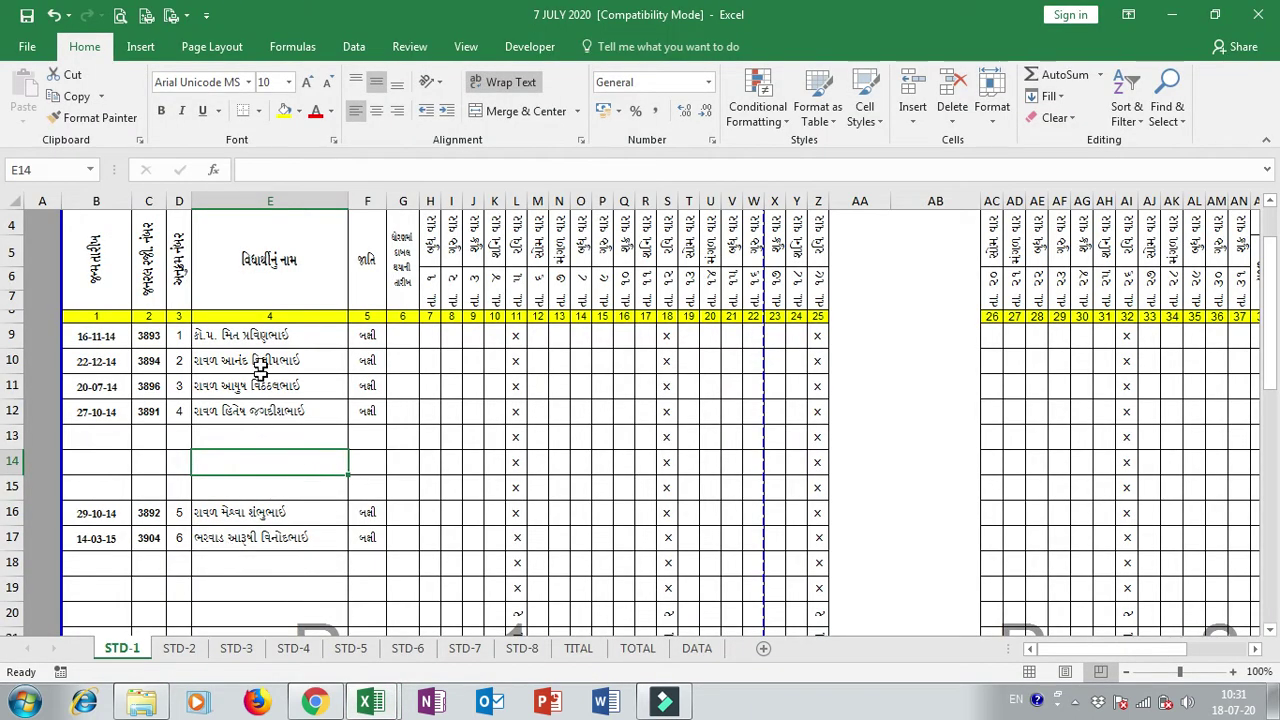
left_click_drag(270, 336, 276, 416)
left_click_drag(275, 512, 273, 539)
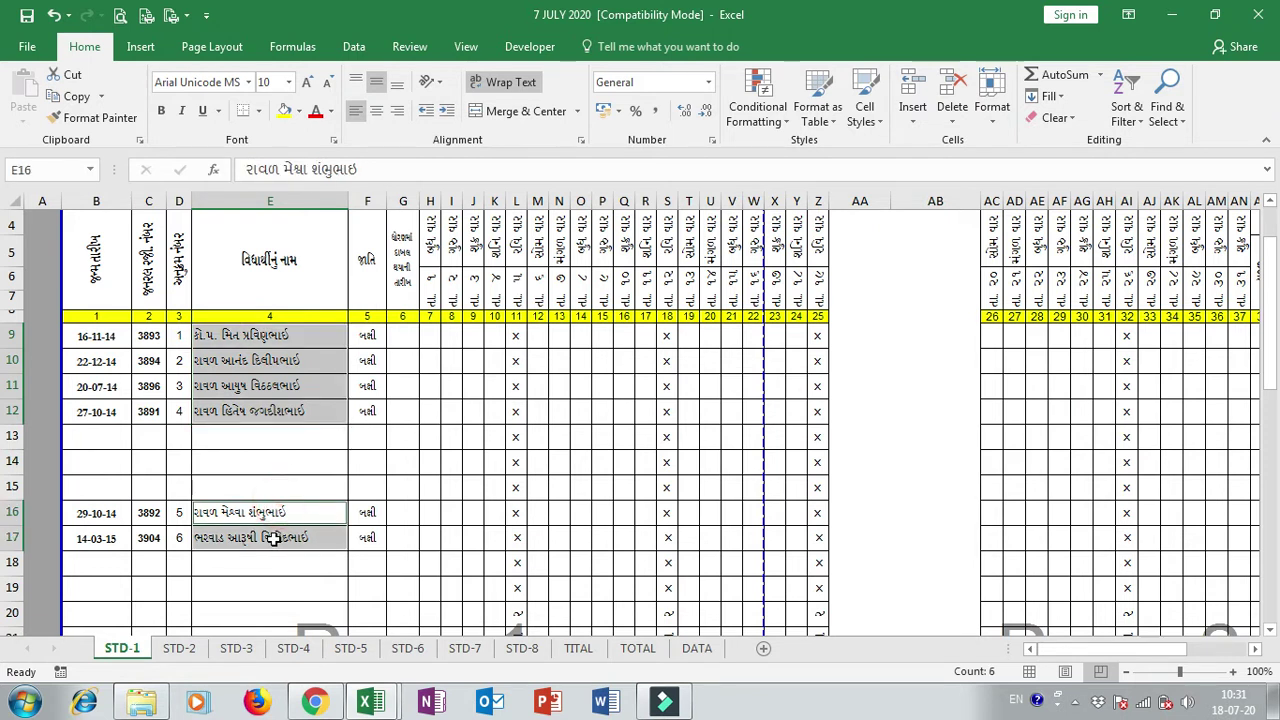
key("ctrl+c")
key("ctrl+Tab")
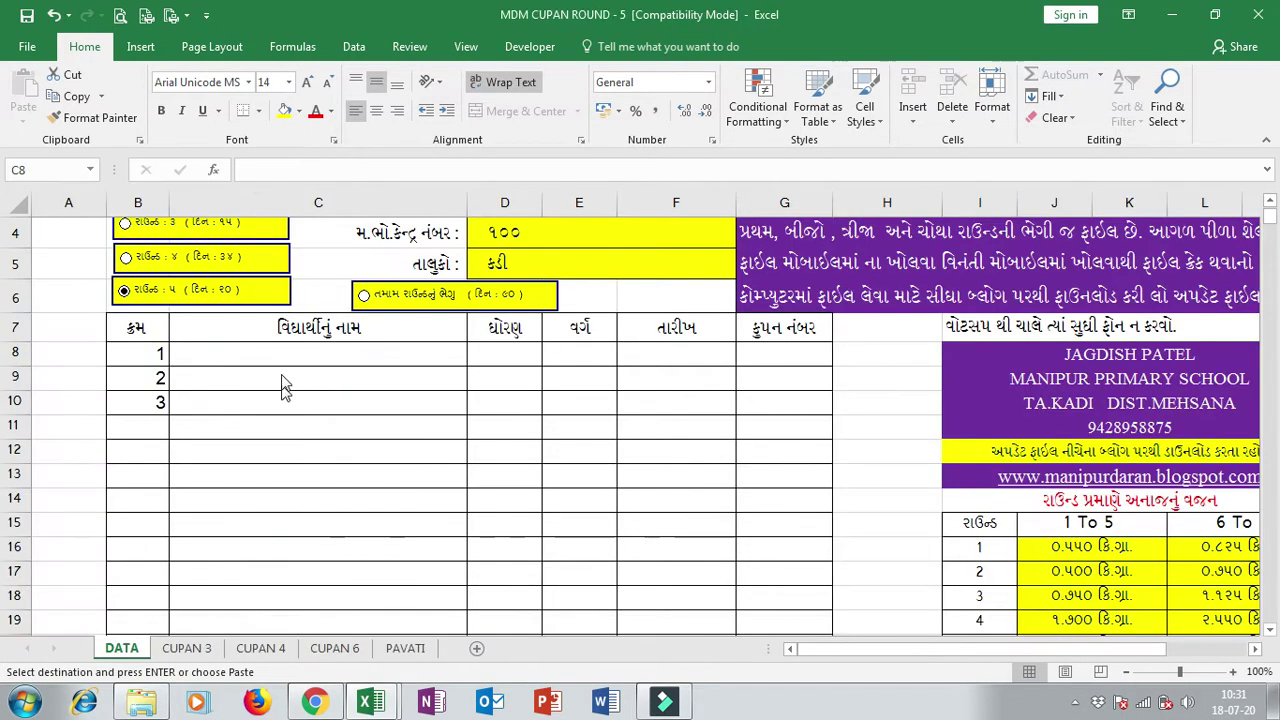
left_click(266, 353)
key("ctrl+v")
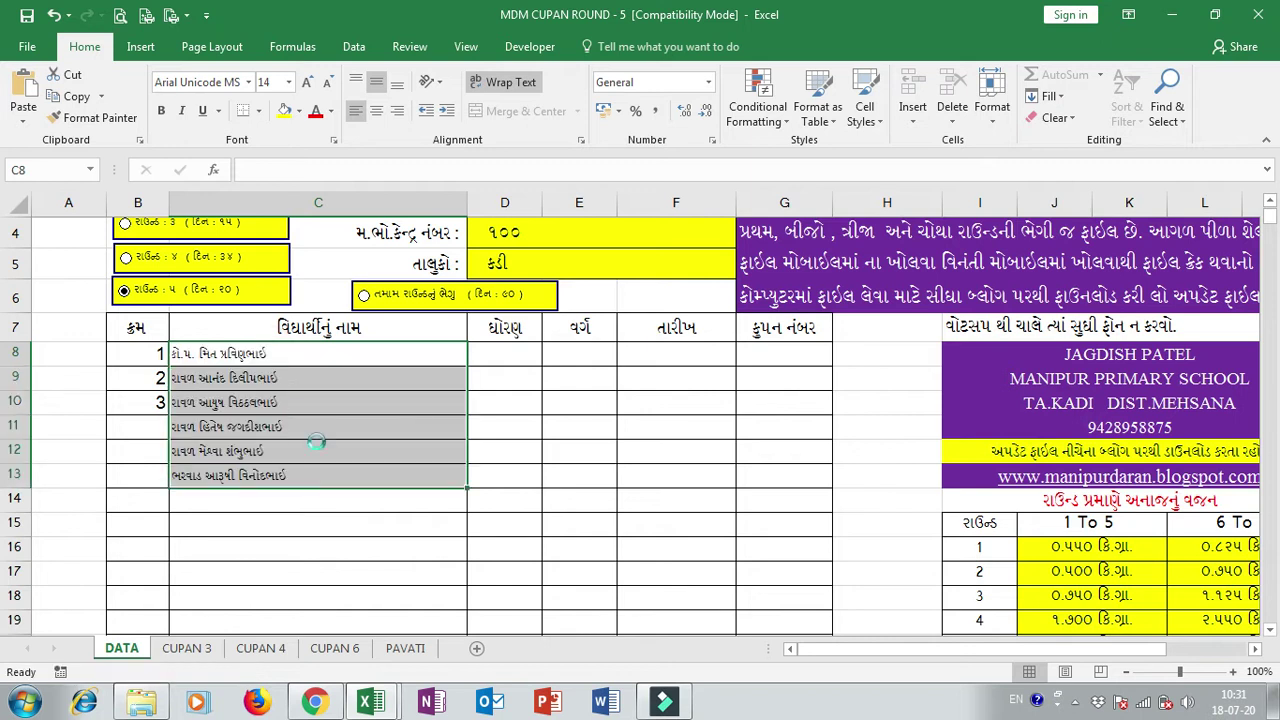
- Enter standard 1 in D8 and fill it down to D13 for the first group of students
left_click(505, 352)
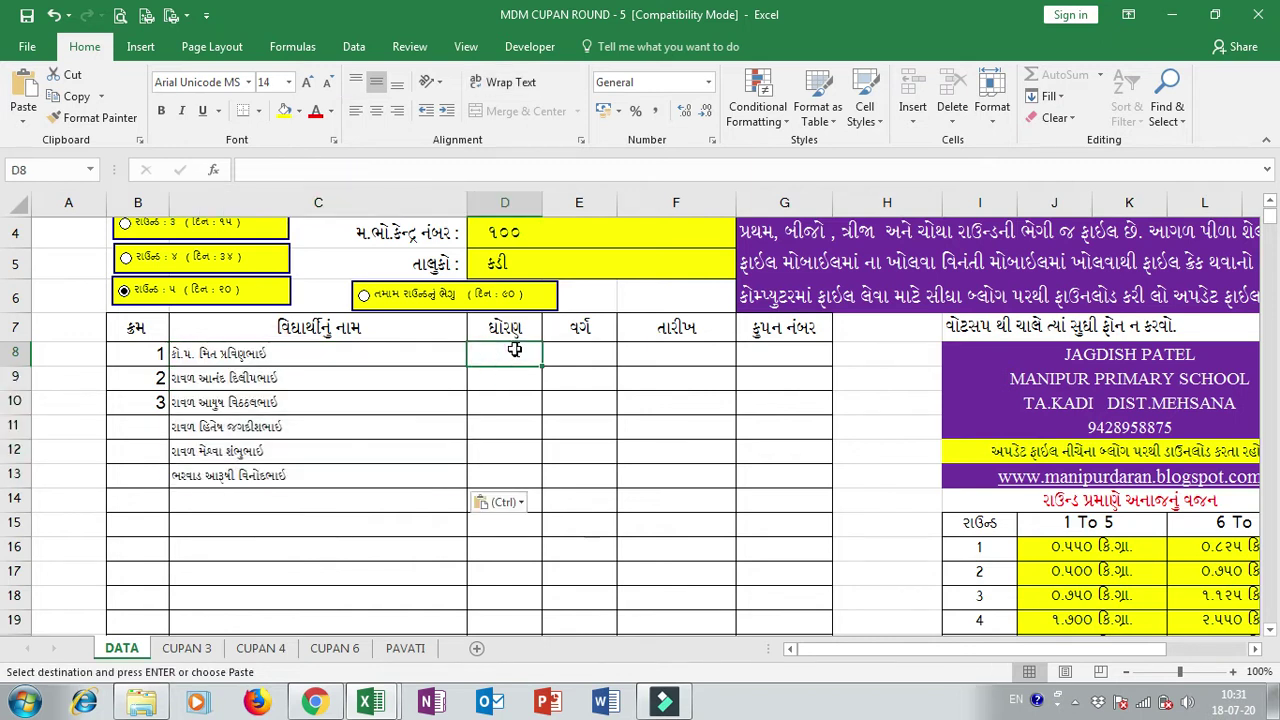
type("1")
key("Return")
left_click(533, 354)
left_click_drag(541, 364, 545, 482)
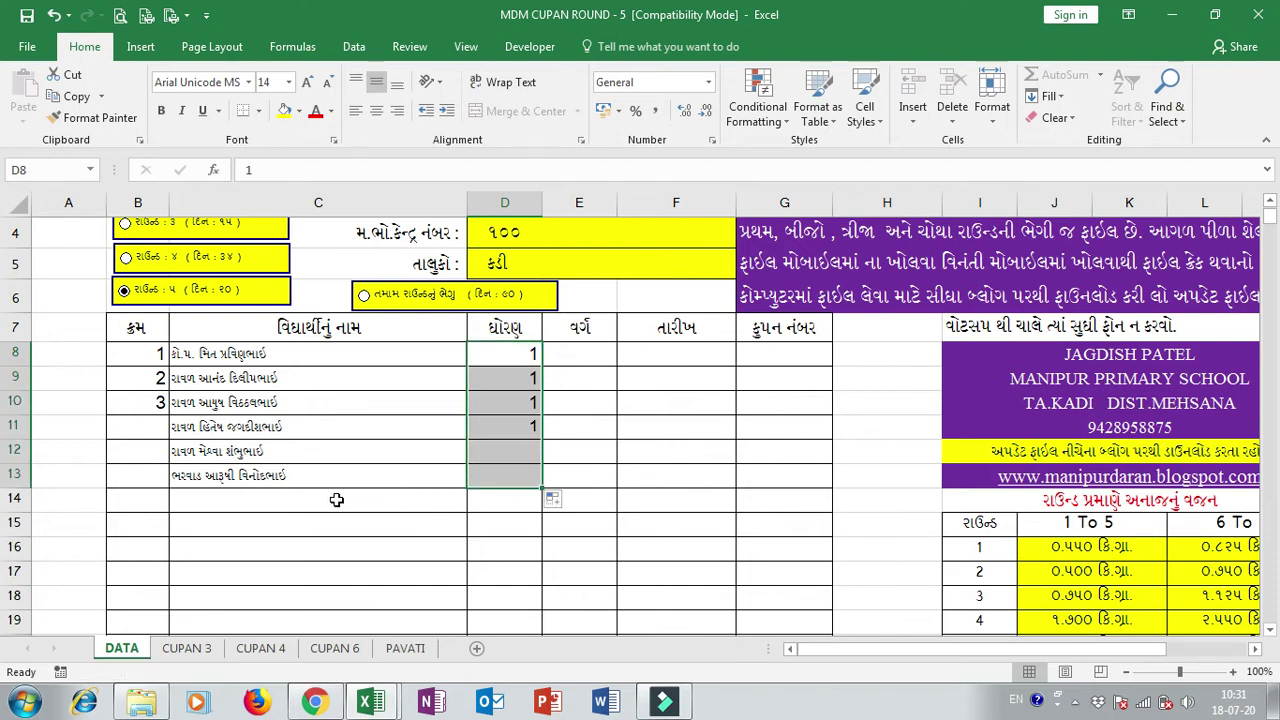
- Copy the student names in E9:E11 and E15:E19 from STD-2 of the 7 JULY 2020 workbook into the DATA sheet at C14
left_click(330, 499)
key("ctrl+Tab")
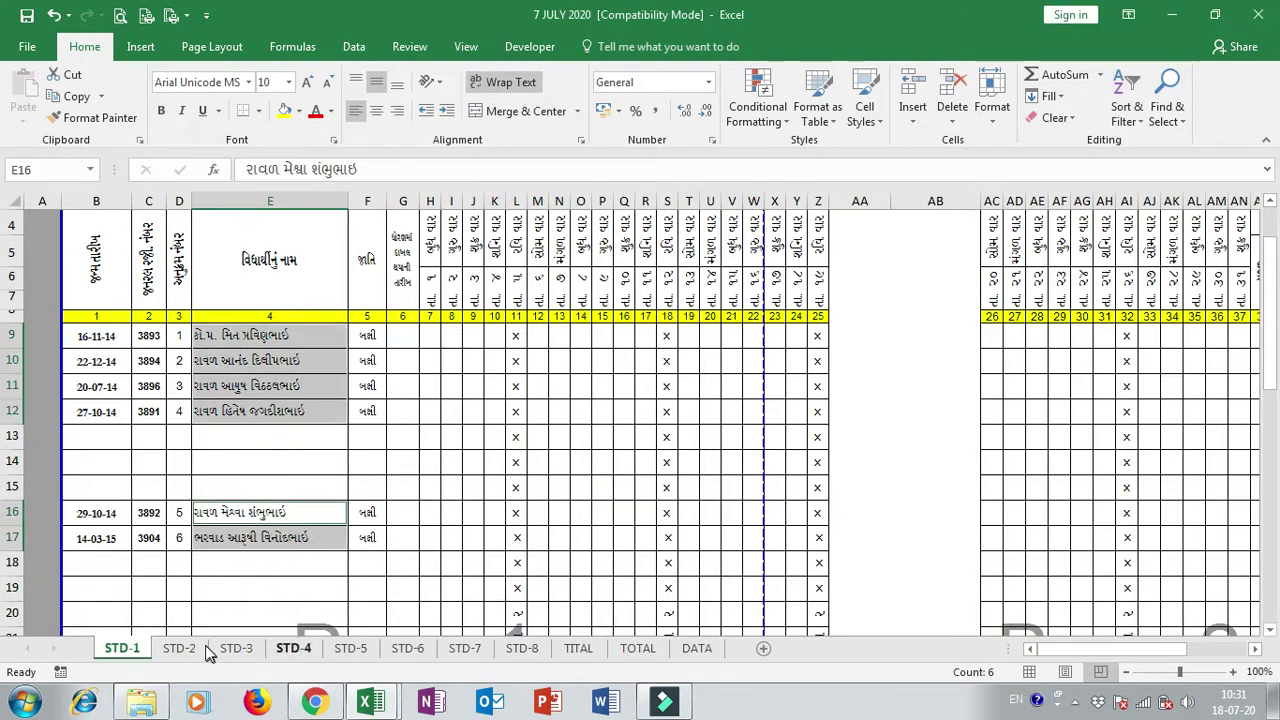
left_click(179, 648)
left_click_drag(260, 414, 255, 464)
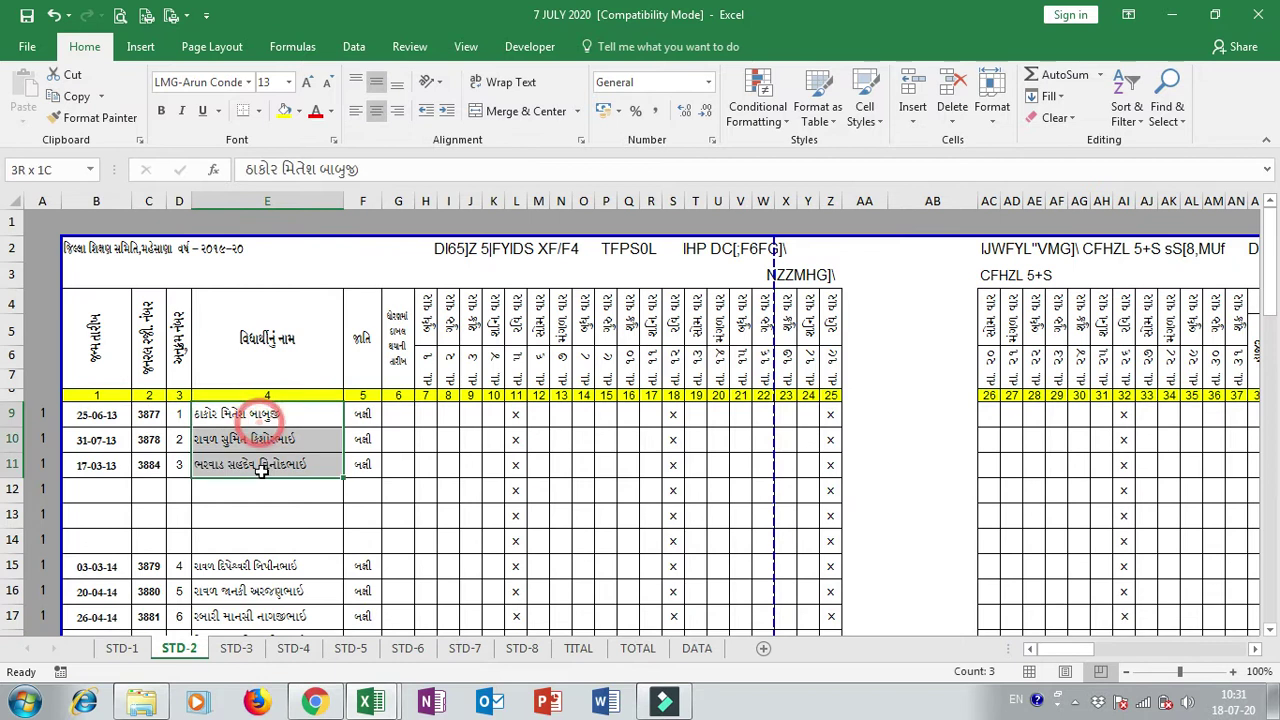
scroll(270, 424, "down", 3)
left_click_drag(278, 348, 277, 449)
key("ctrl+c")
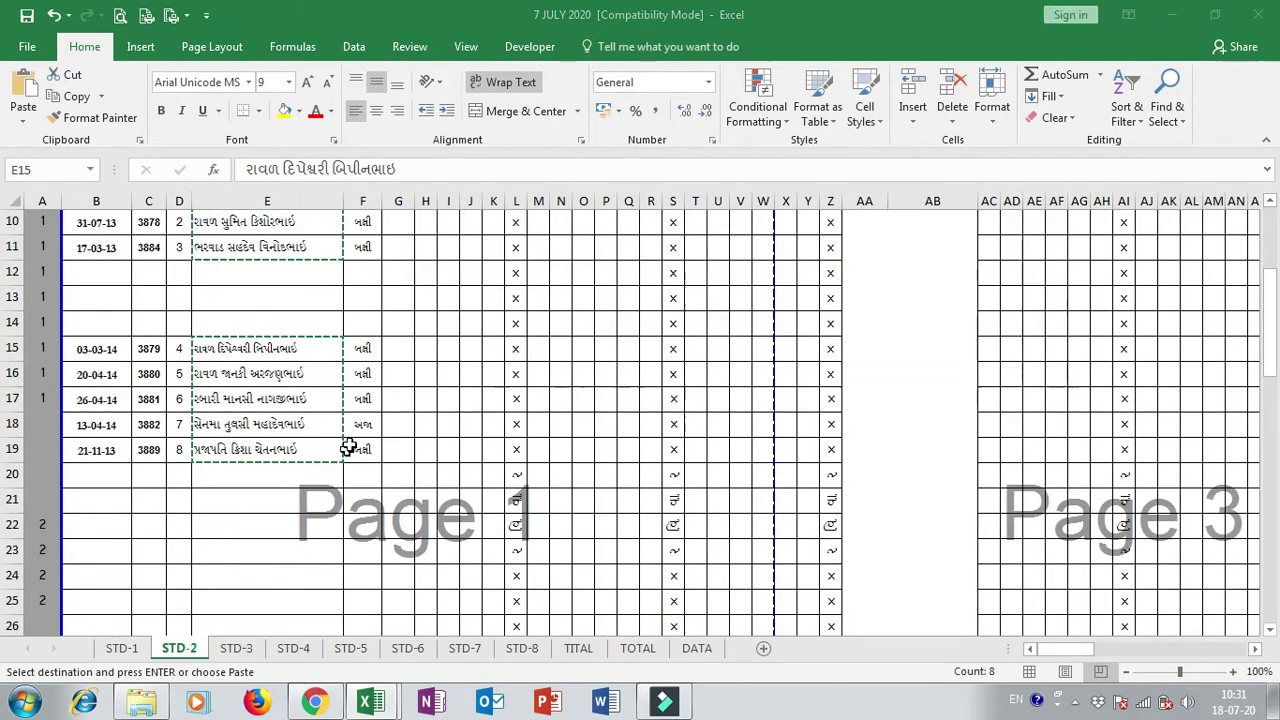
key("ctrl+Tab")
left_click(280, 497)
key("ctrl+v")
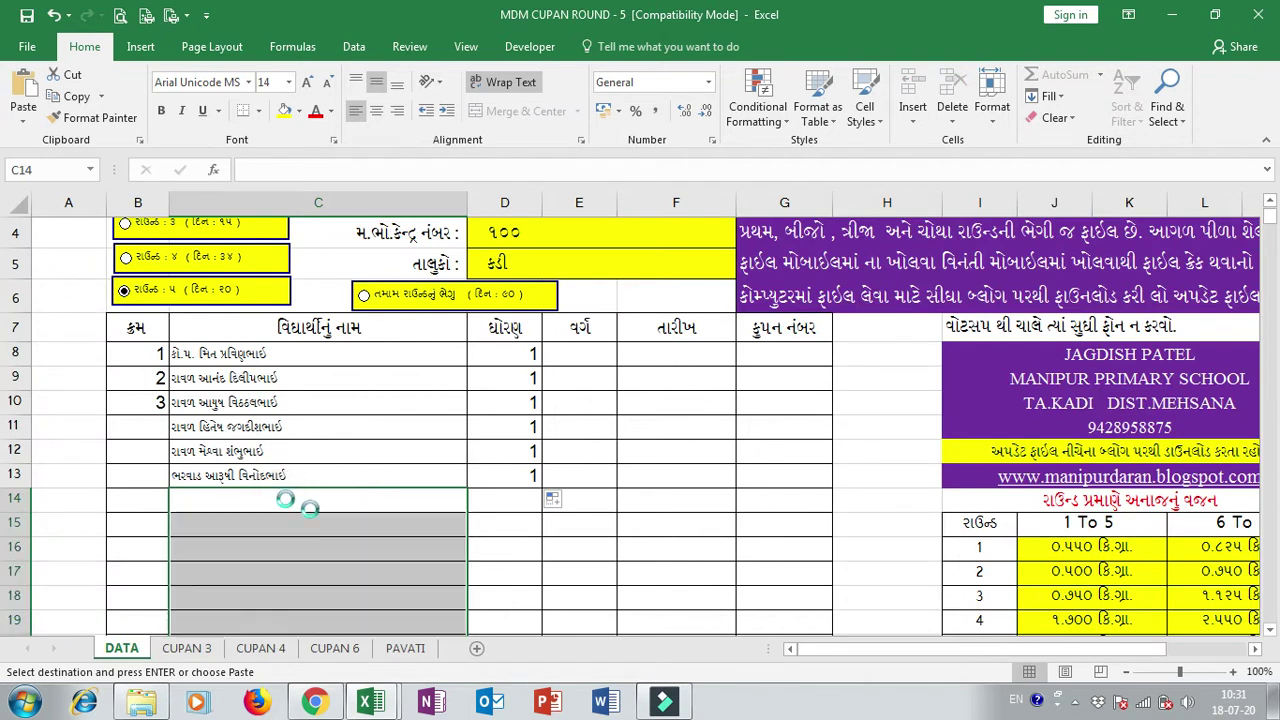
- Enter standard 2 in D14 for the first student of the second group
left_click(510, 500)
type("2")
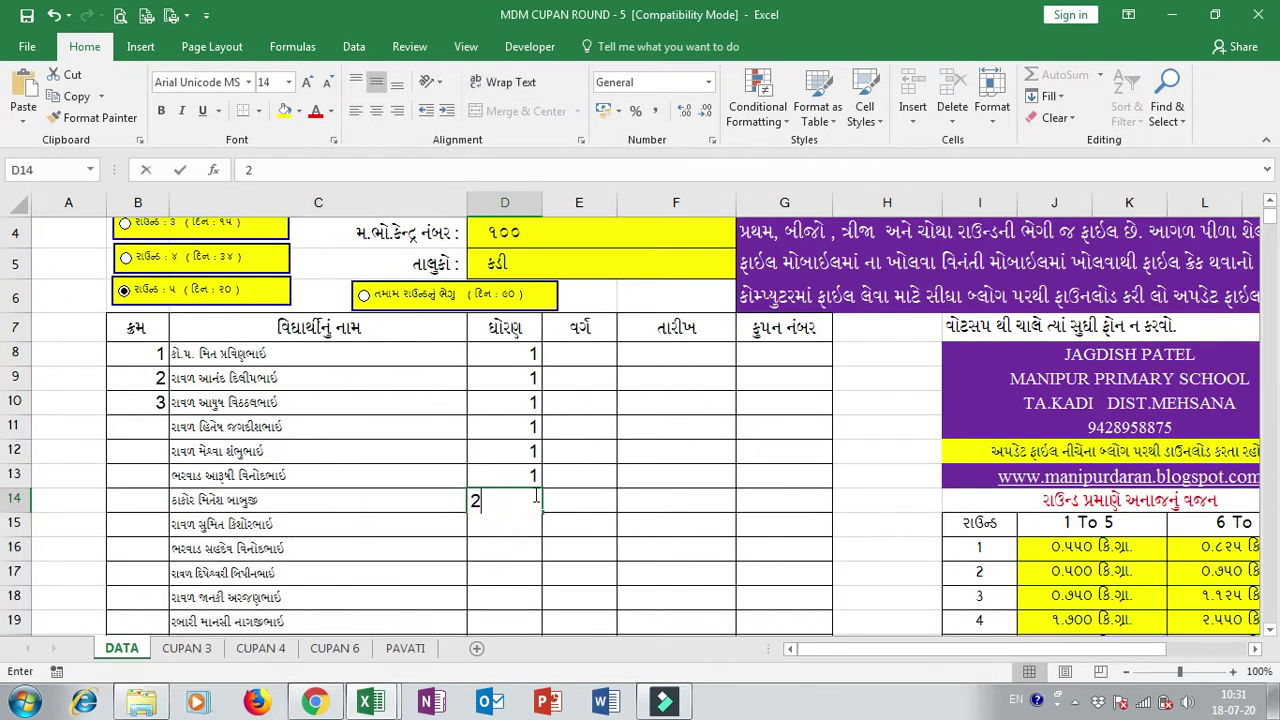
key("Return")
- Switch to the 7 JULY 2020 workbook and copy the student names in E9:E12 and E15:E20 of STD-3
key("alt+Tab")
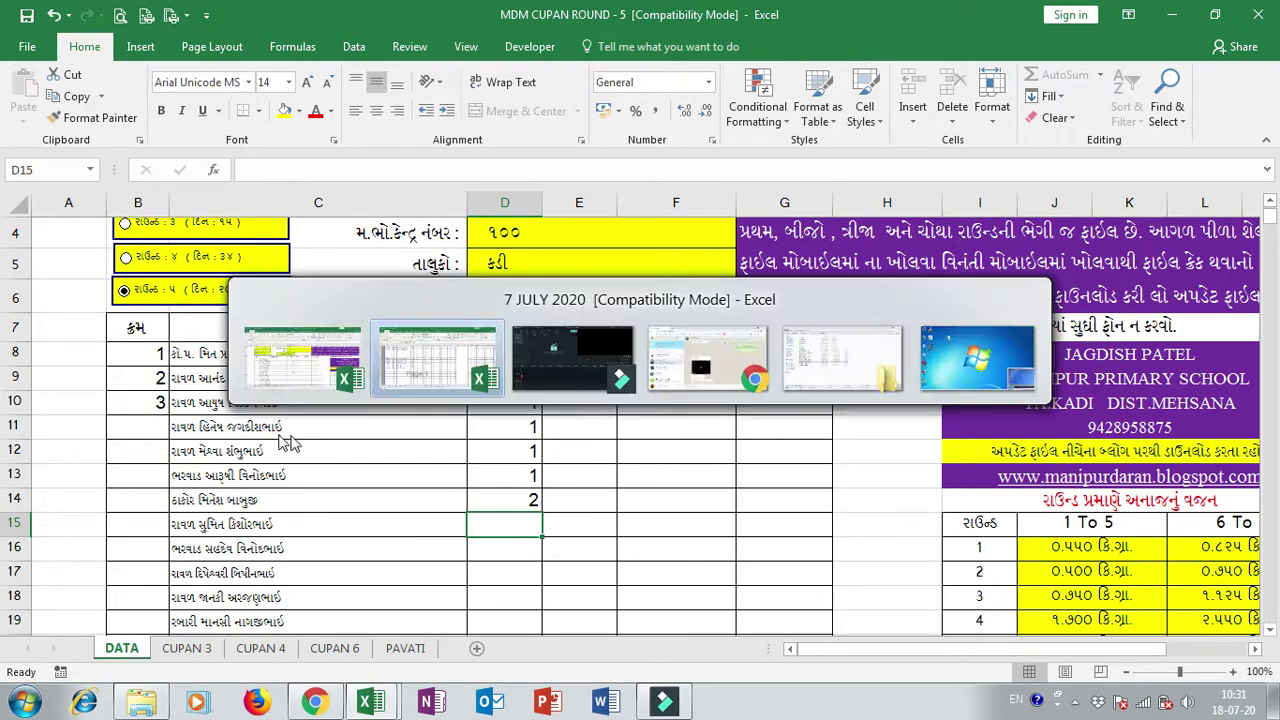
left_click(236, 648)
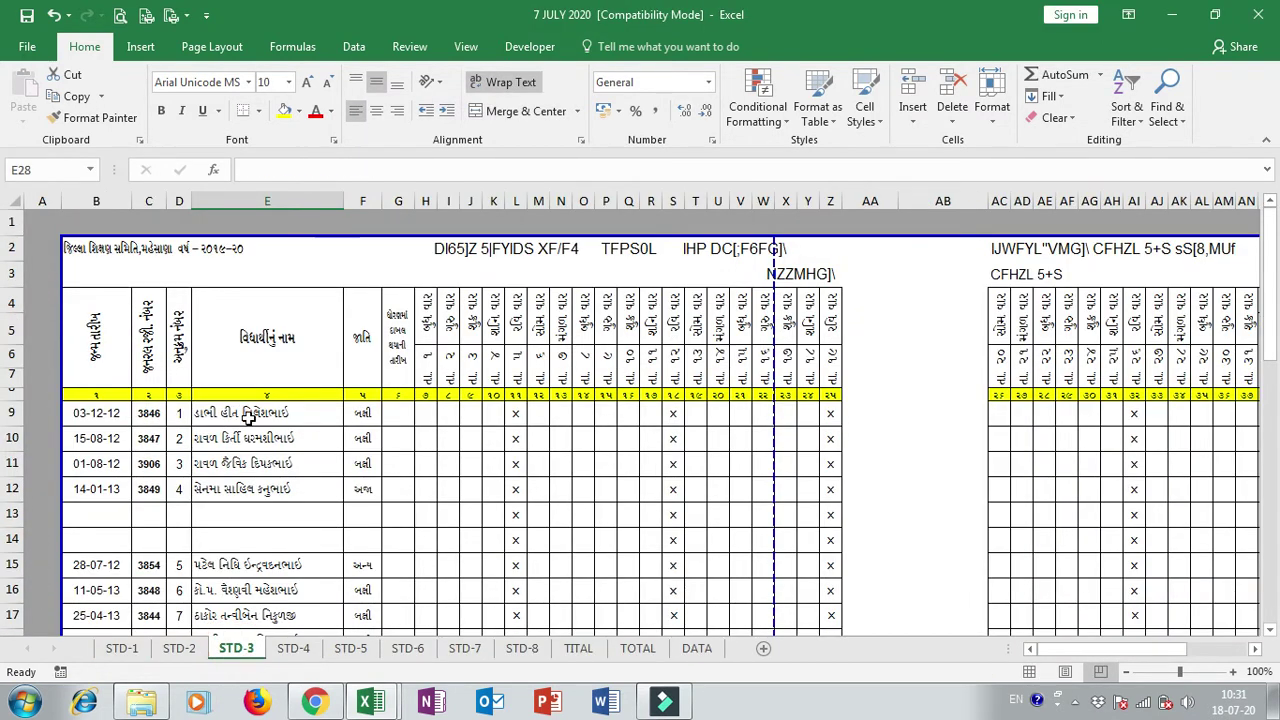
left_click_drag(246, 412, 250, 481)
scroll(293, 452, "down", 1)
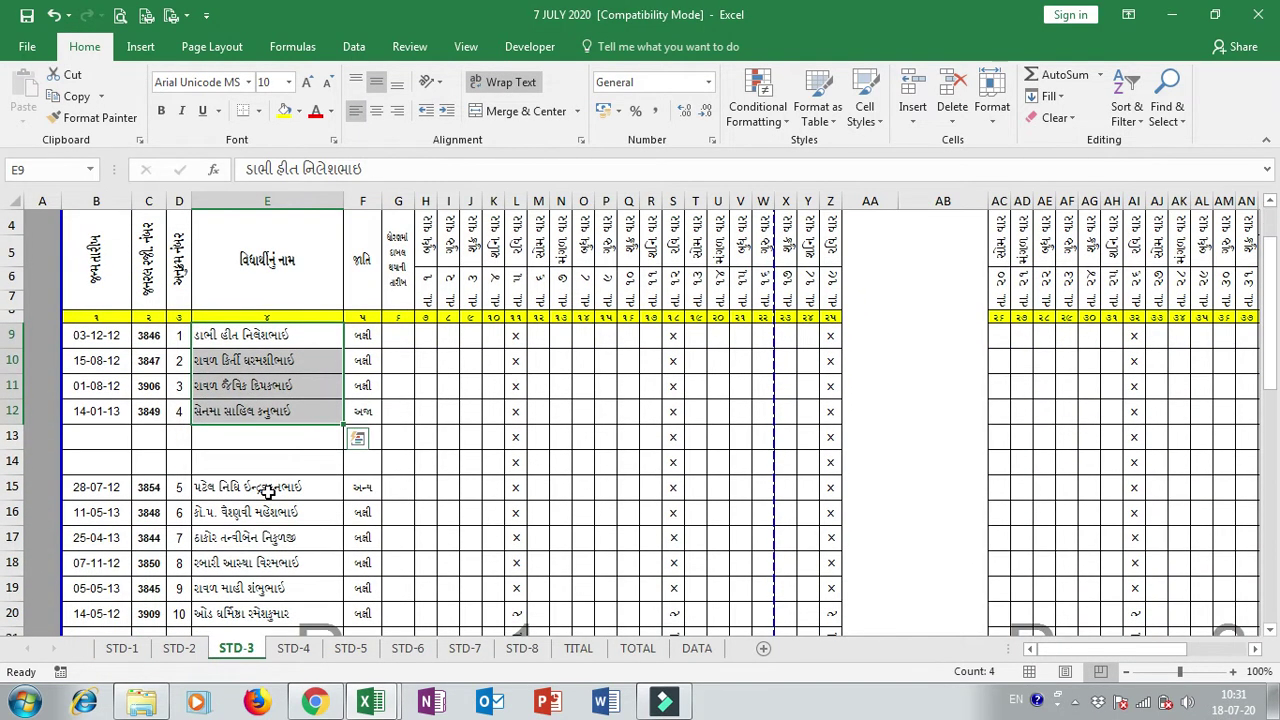
left_click(258, 487)
left_click_drag(275, 338, 277, 412)
scroll(278, 390, "down", 3)
left_click_drag(268, 276, 271, 400)
key("ctrl+c")
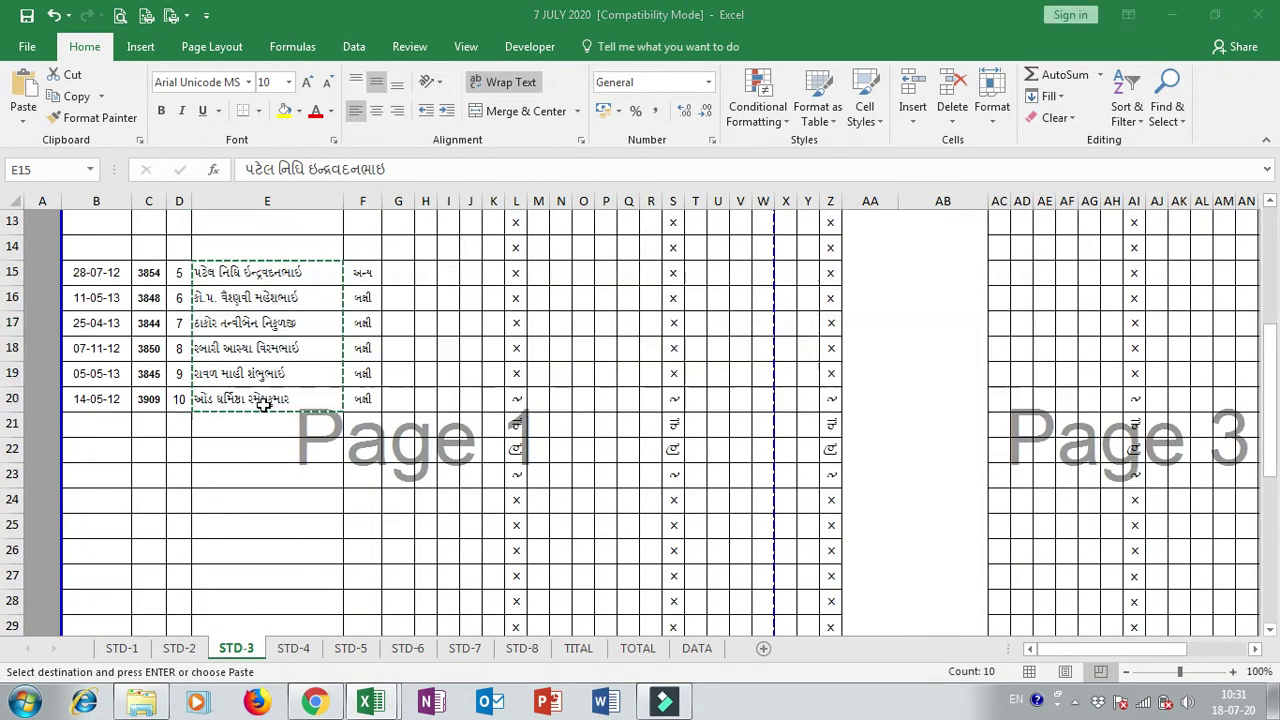
- Paste the copied STD-3 student names into the DATA sheet of MDM CUPAN ROUND - 5, starting at C22
key("ctrl+Tab")
scroll(333, 461, "down", 5)
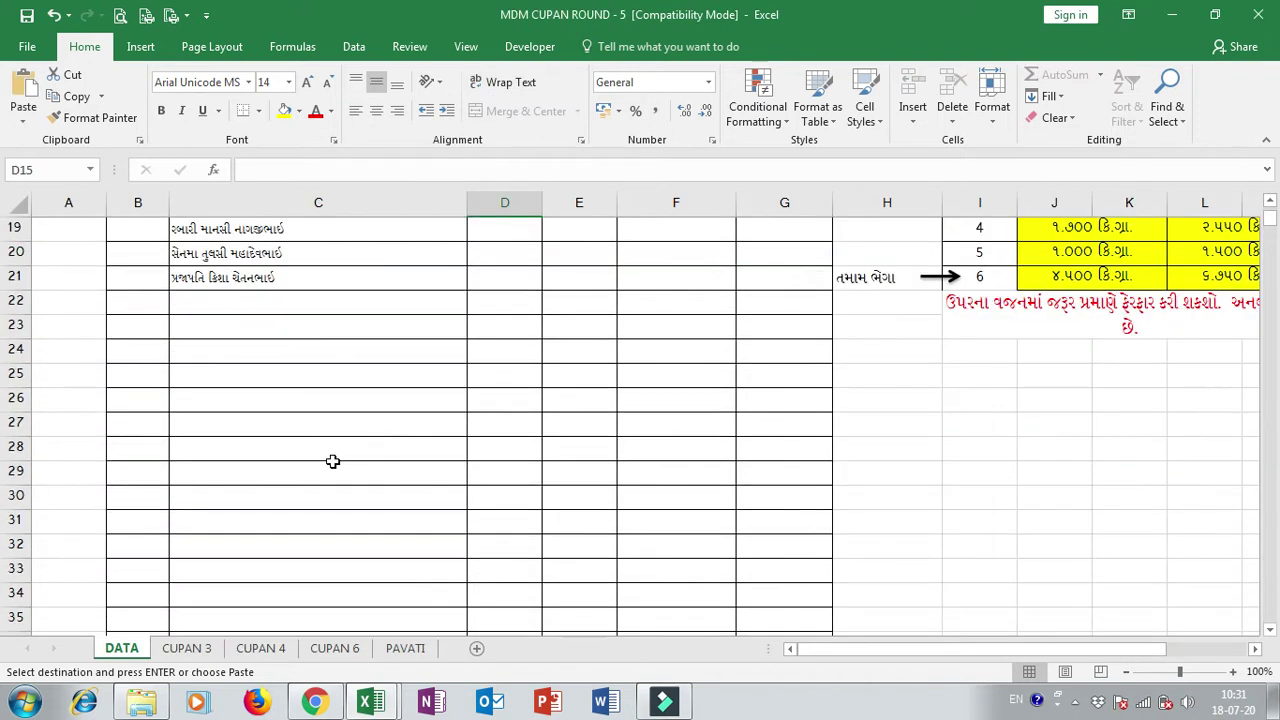
left_click(262, 308)
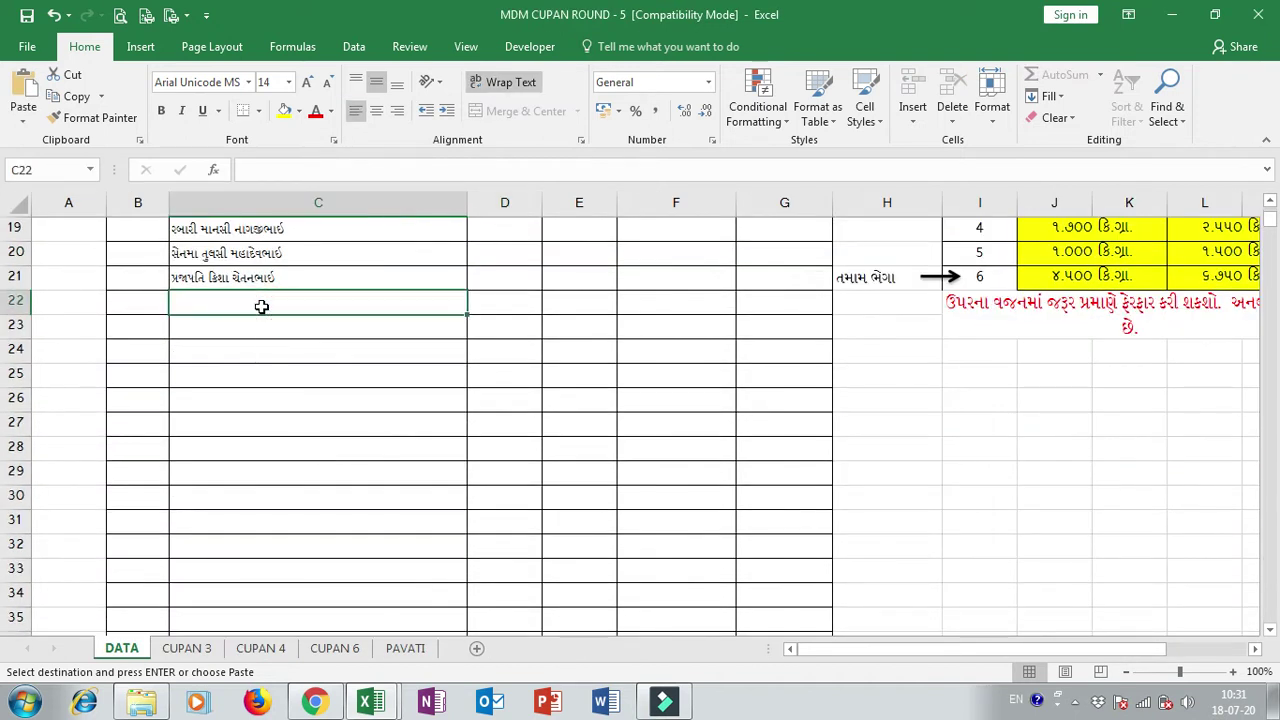
key("ctrl+v")
left_click(246, 546)
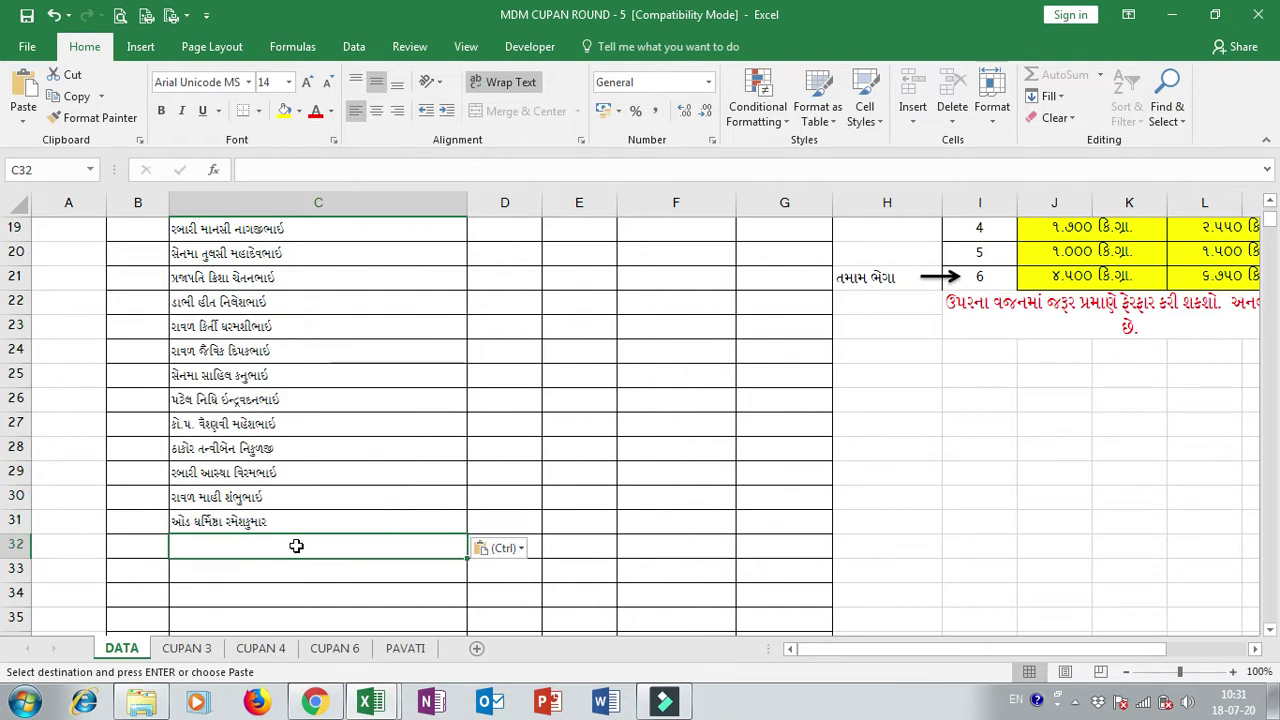
- Enter standard 3 in D15 of the DATA sheet
key("alt")
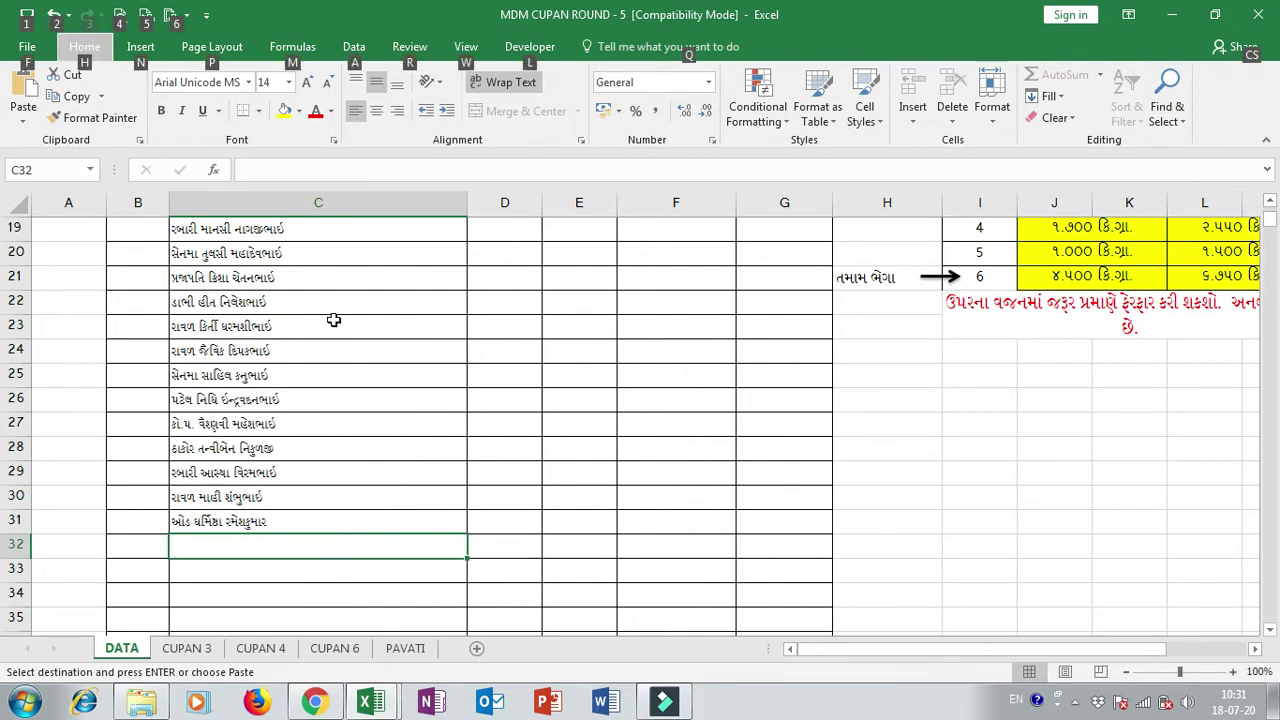
left_click(342, 228)
scroll(405, 324, "up", 2)
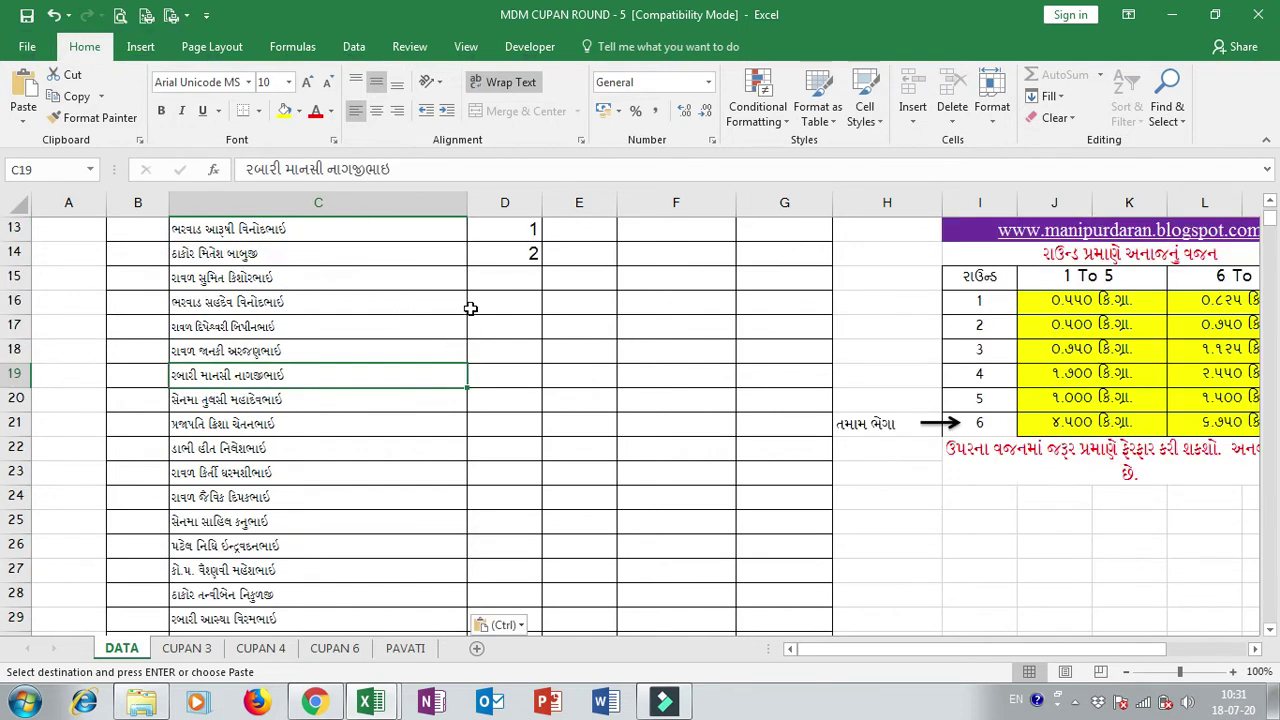
left_click(510, 280)
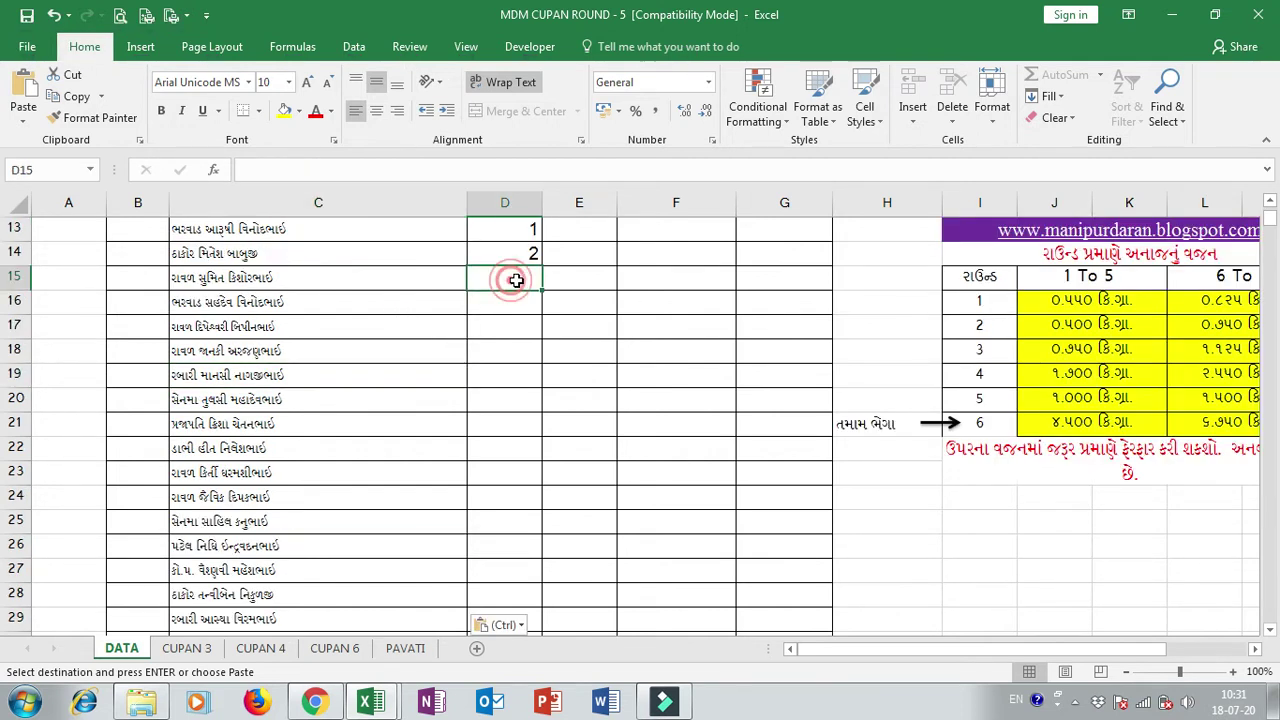
type("3")
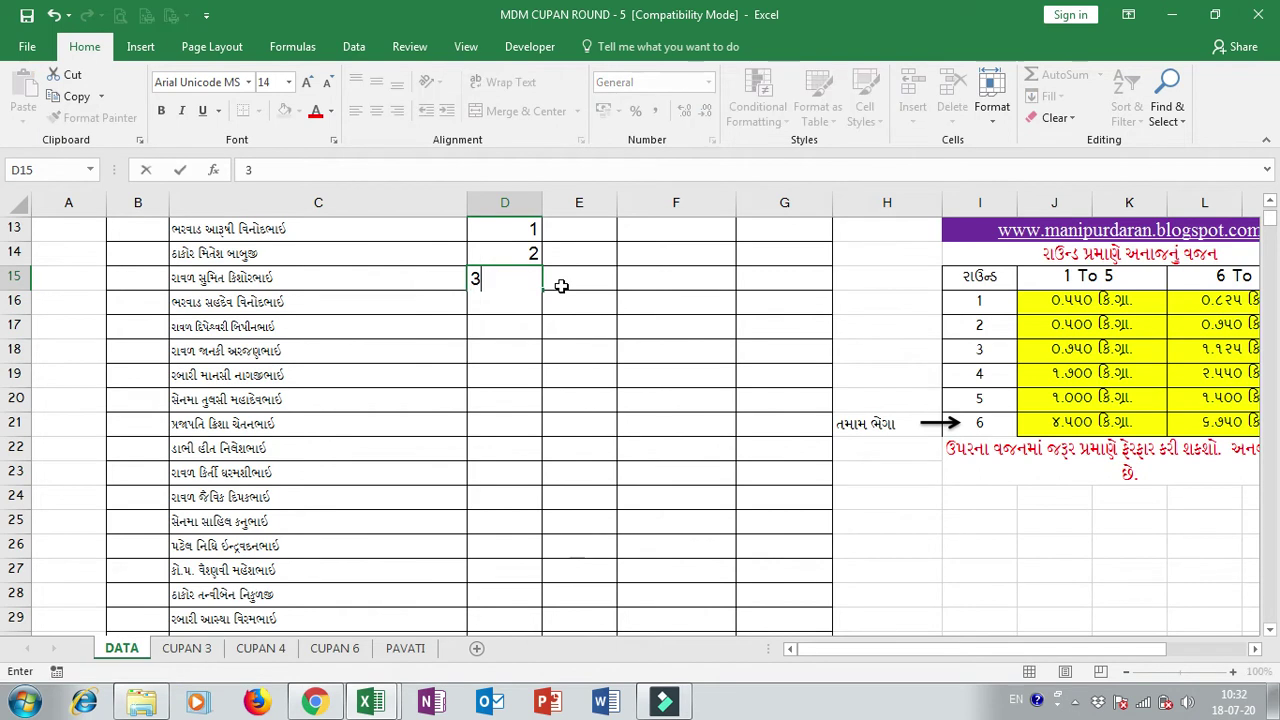
key("Return")
- Copy the student names in E9:E17 and E22:E25 from STD-4 of the 7 JULY 2020 workbook into the DATA sheet at C32
key("ctrl+Tab")
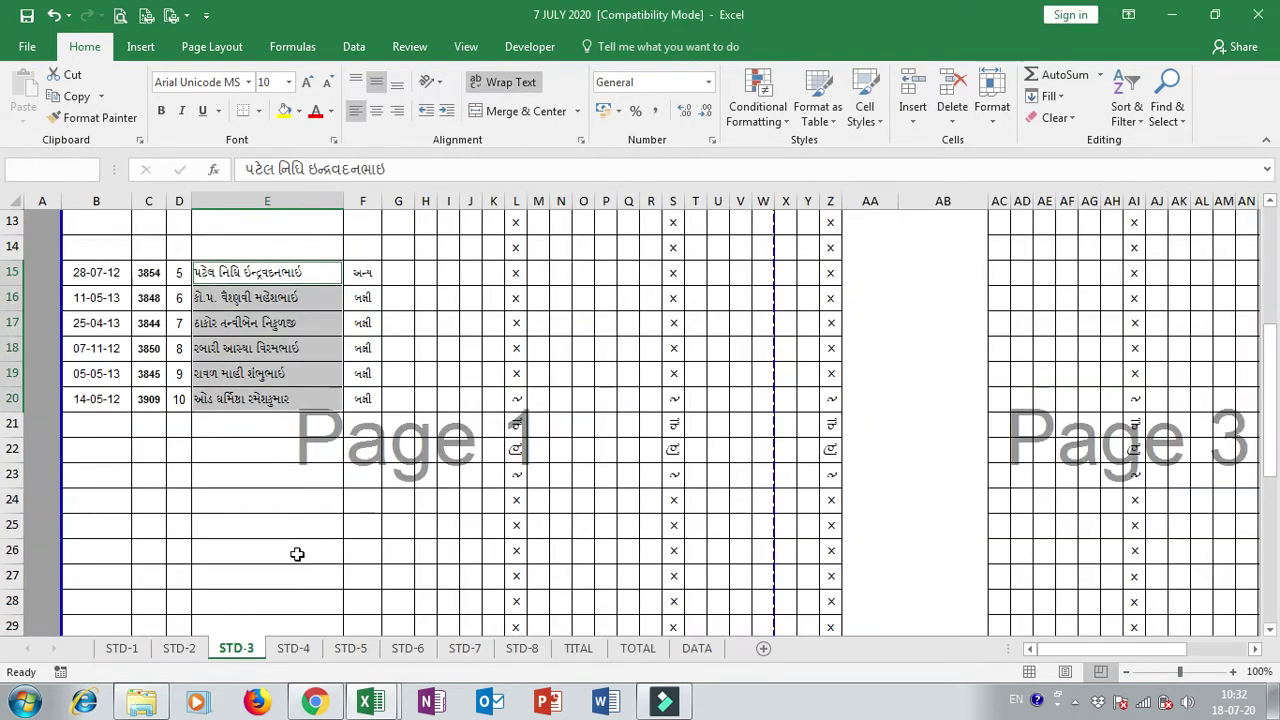
scroll(341, 521, "up", 2)
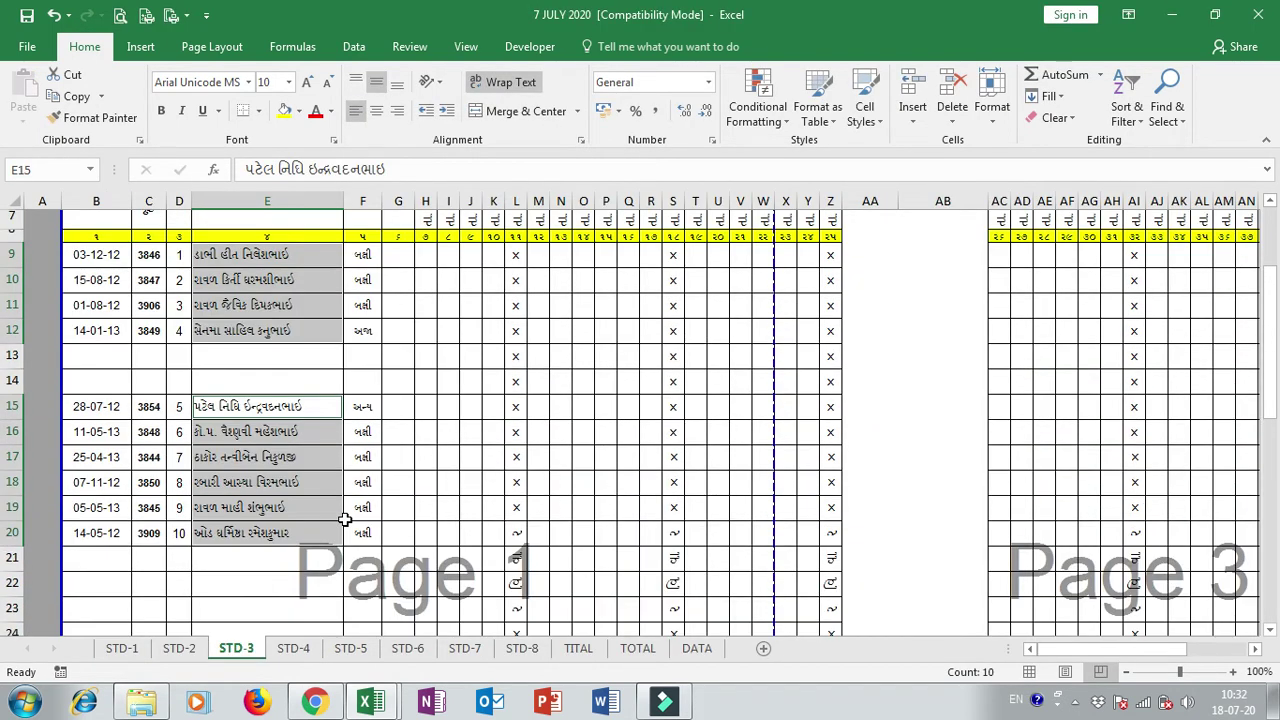
left_click(295, 649)
left_click_drag(283, 414, 284, 443)
scroll(280, 470, "down", 1)
left_click_drag(275, 507, 265, 568)
key("ctrl+c")
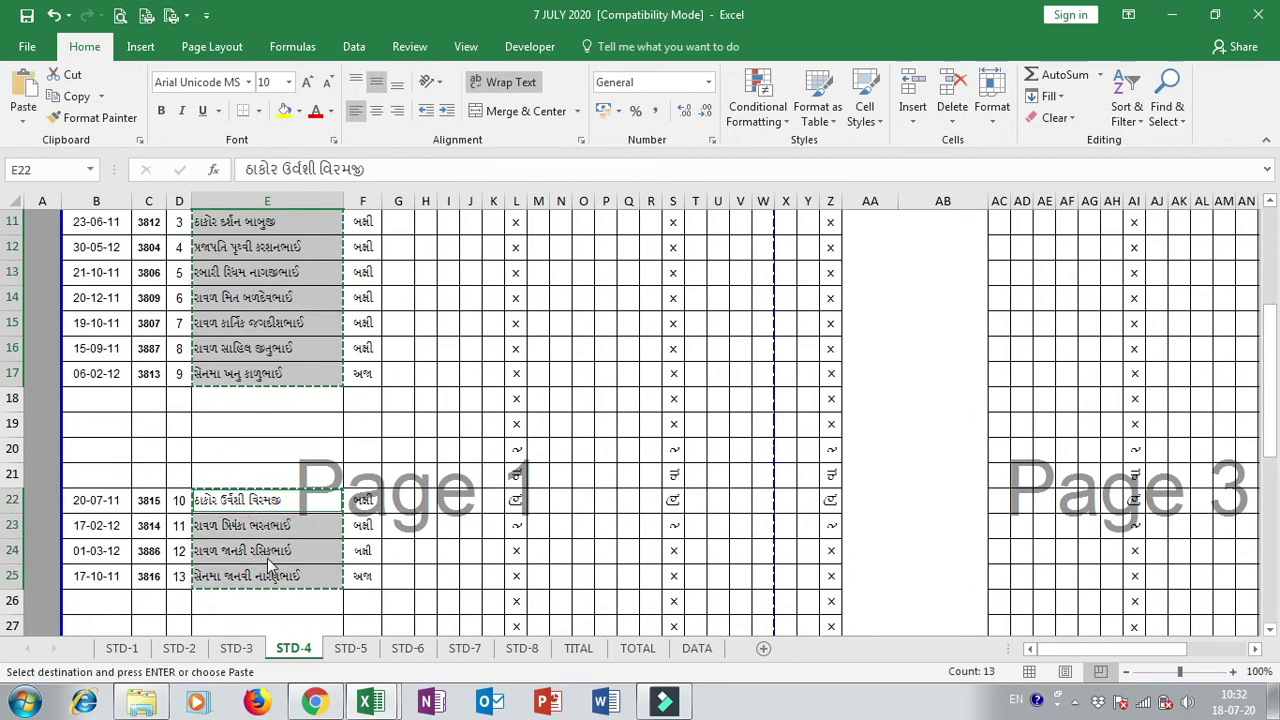
key("alt+Tab")
scroll(112, 548, "down", 3)
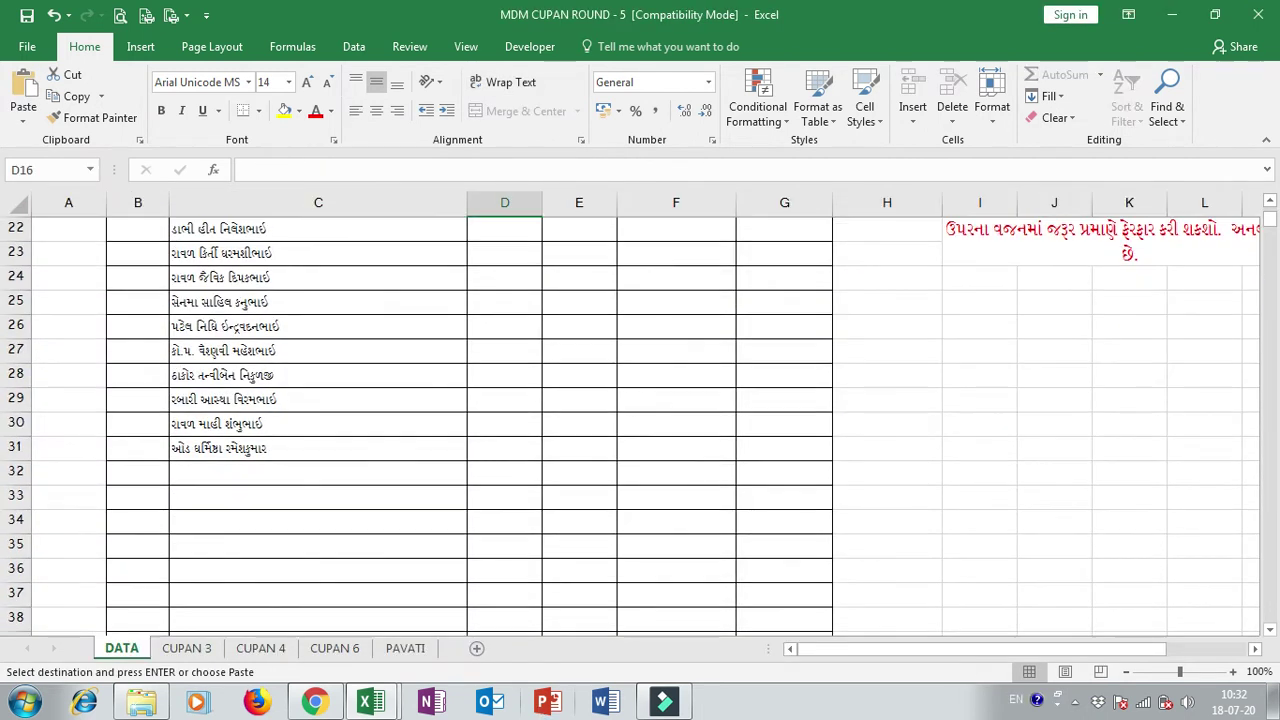
left_click(236, 466)
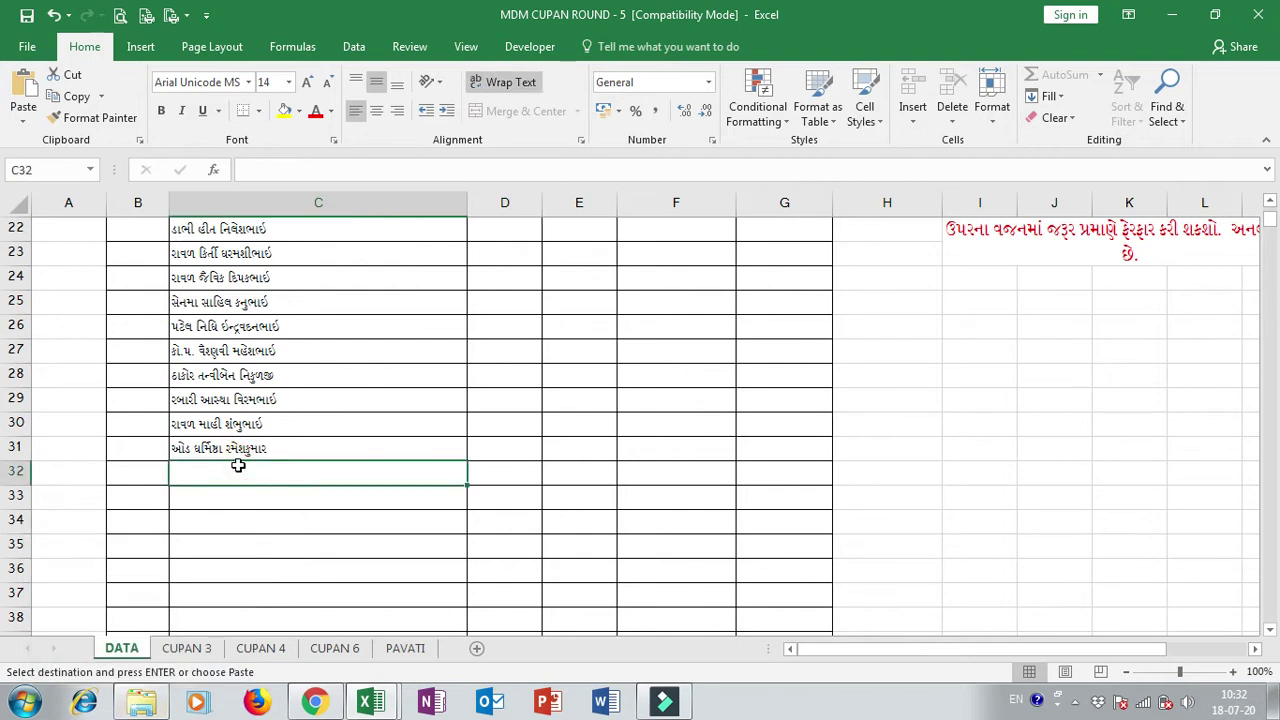
key("ctrl+v")
- Enter standard 4 in D32 for the first student of the STD-4 group
left_click(536, 469)
key("Escape")
type("4")
key("Return")
- Copy the student names in E9:E12 and E17:E20 from STD-5 of the 7 JULY 2020 workbook into the DATA sheet at C45
scroll(689, 374, "down", 7)
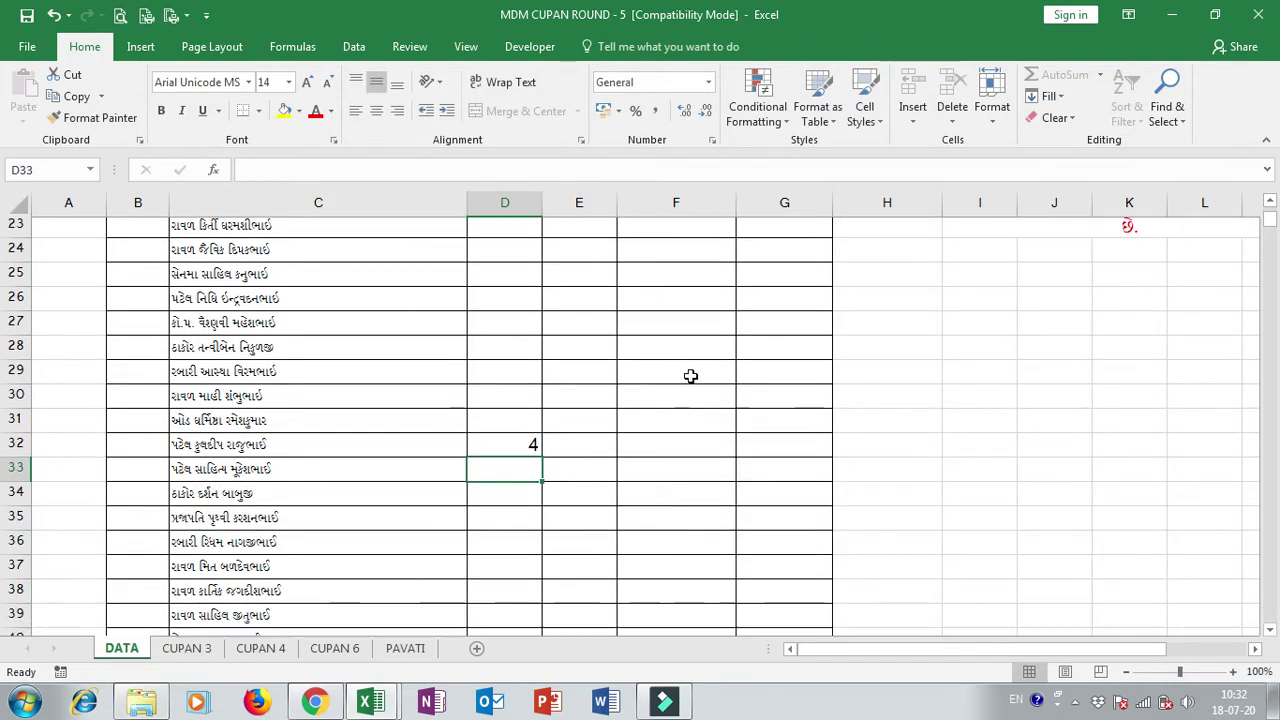
left_click(240, 272)
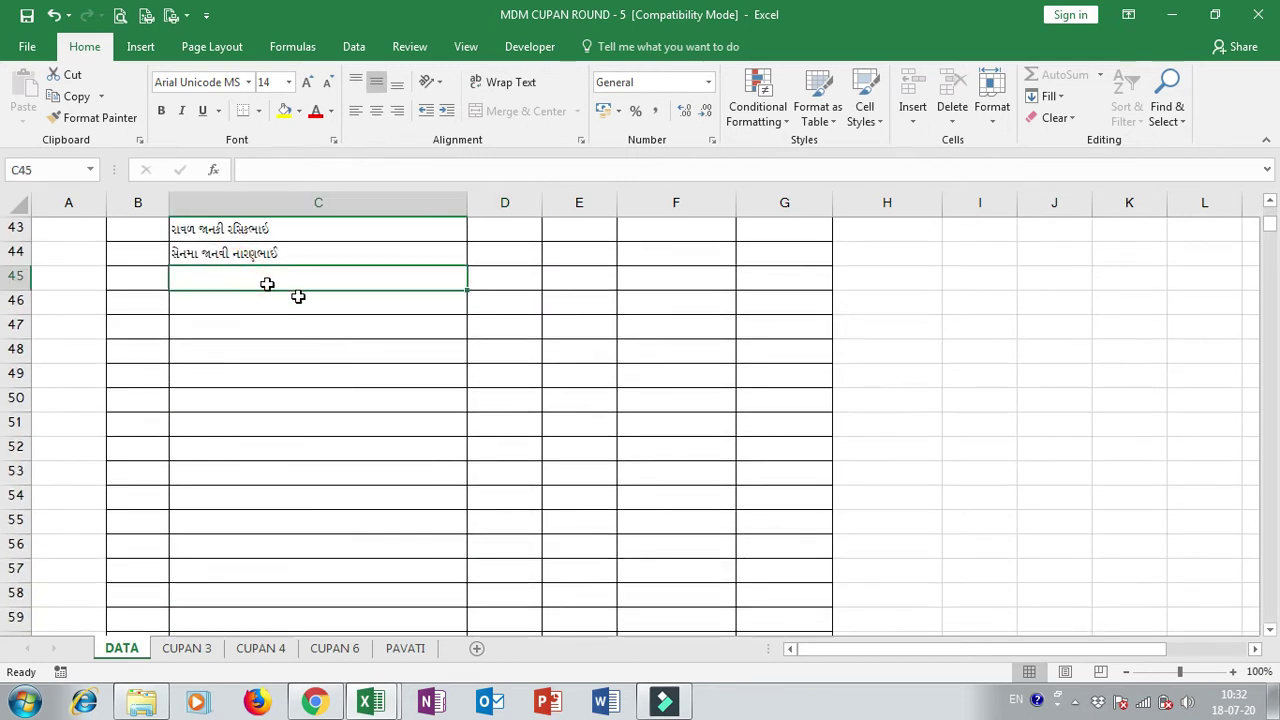
key("alt+Tab")
left_click(350, 648)
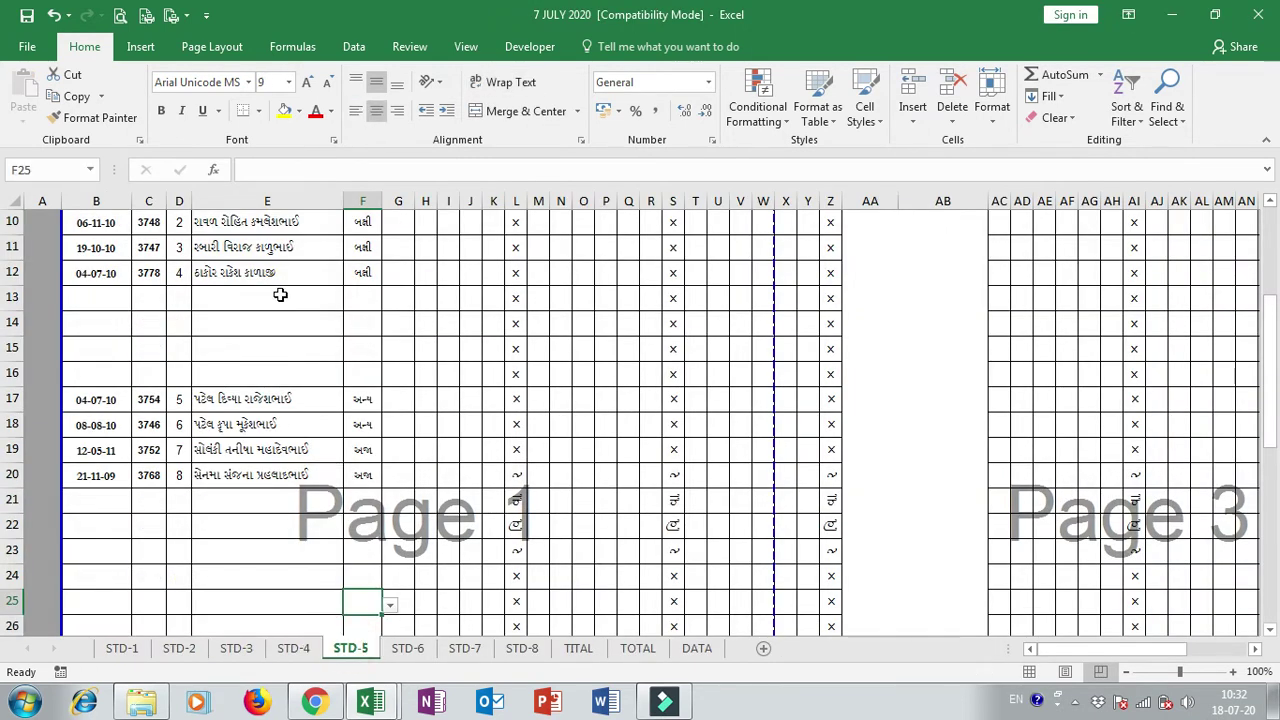
scroll(280, 295, "up", 2)
left_click_drag(266, 336, 266, 411)
mouse_move(257, 541)
left_mouse_down()
mouse_move(257, 625)
mouse_move(260, 518)
left_mouse_up()
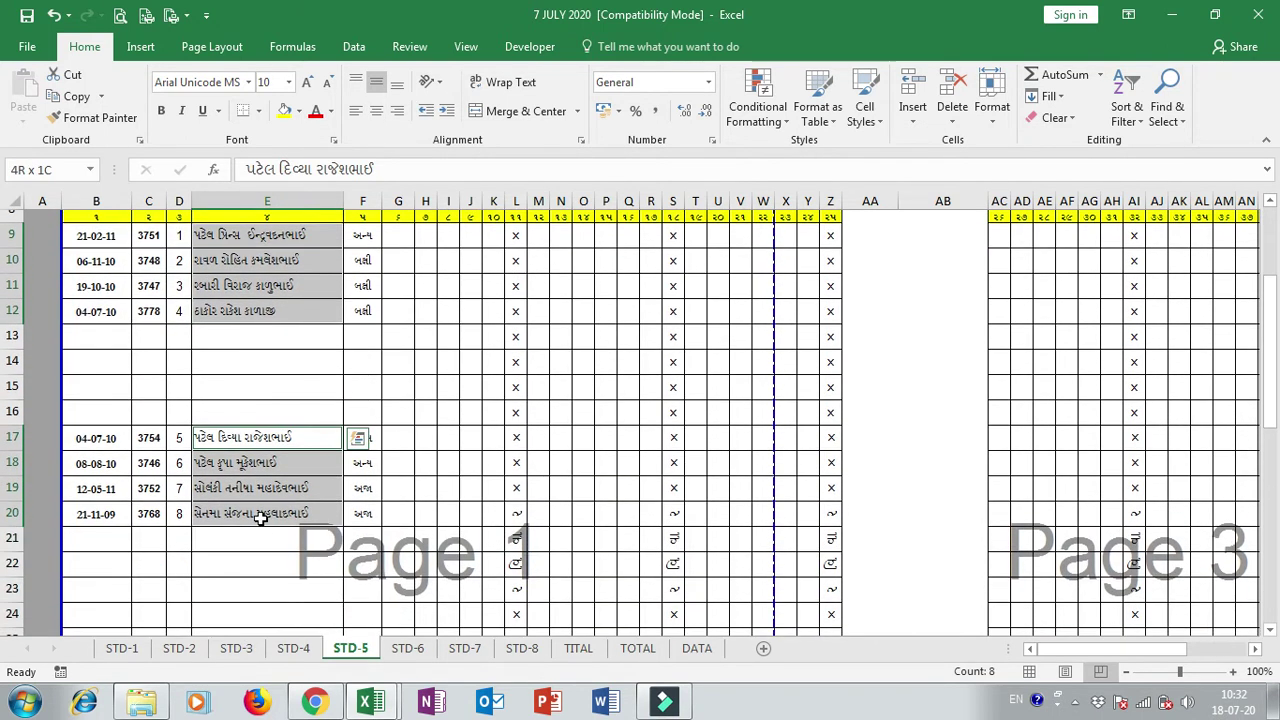
key("ctrl+c")
key("alt+Tab")
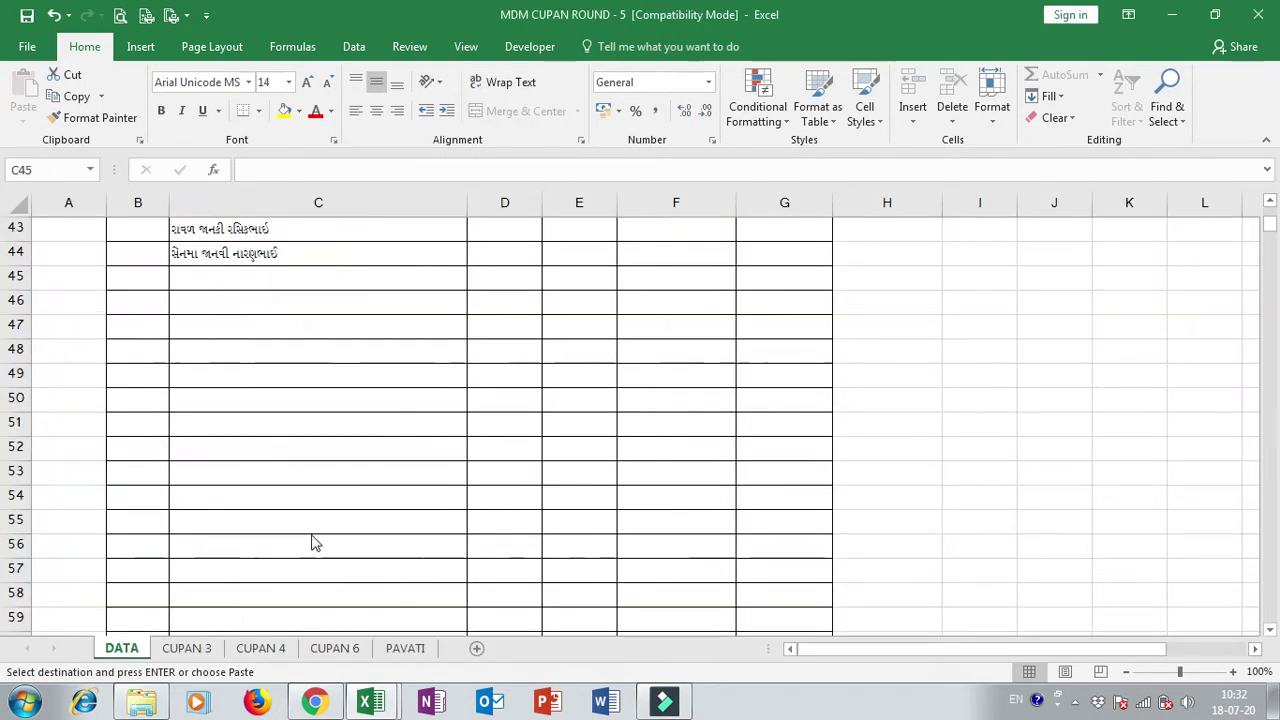
left_click(300, 271)
key("ctrl+v")
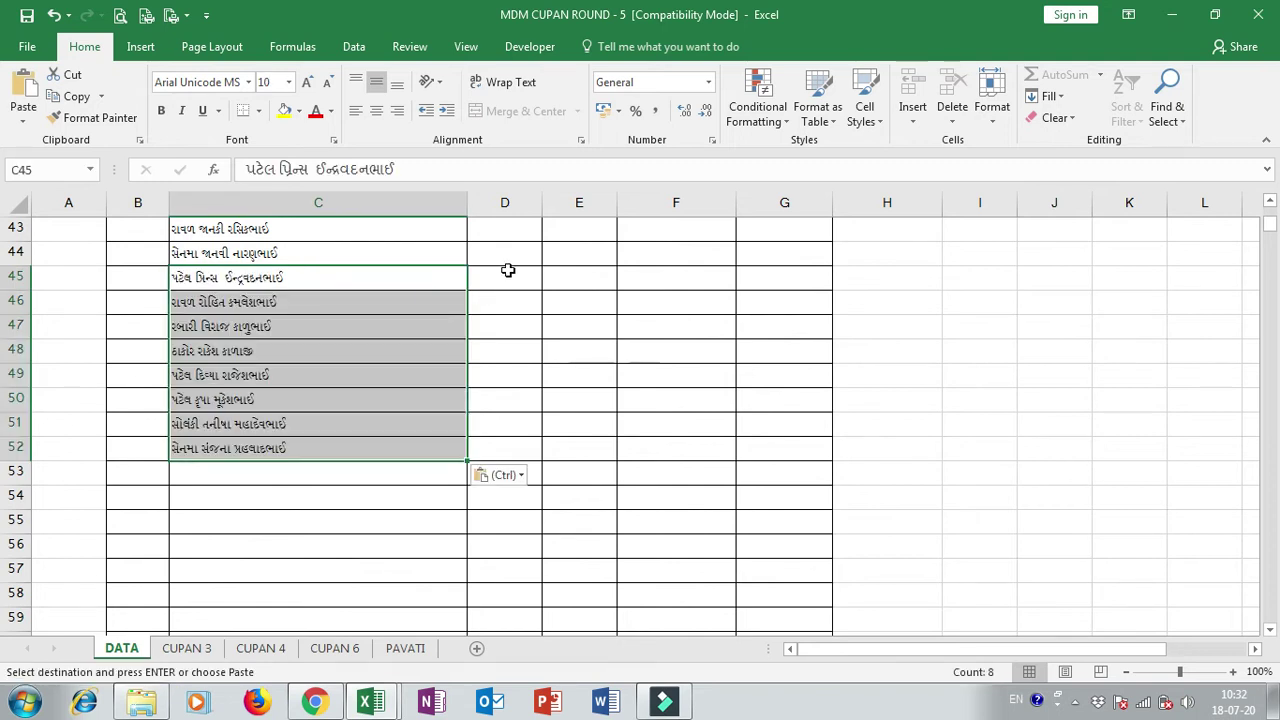
- Enter standard 5 in D44 of the DATA sheet
left_click(506, 253)
type("5")
key("Return")
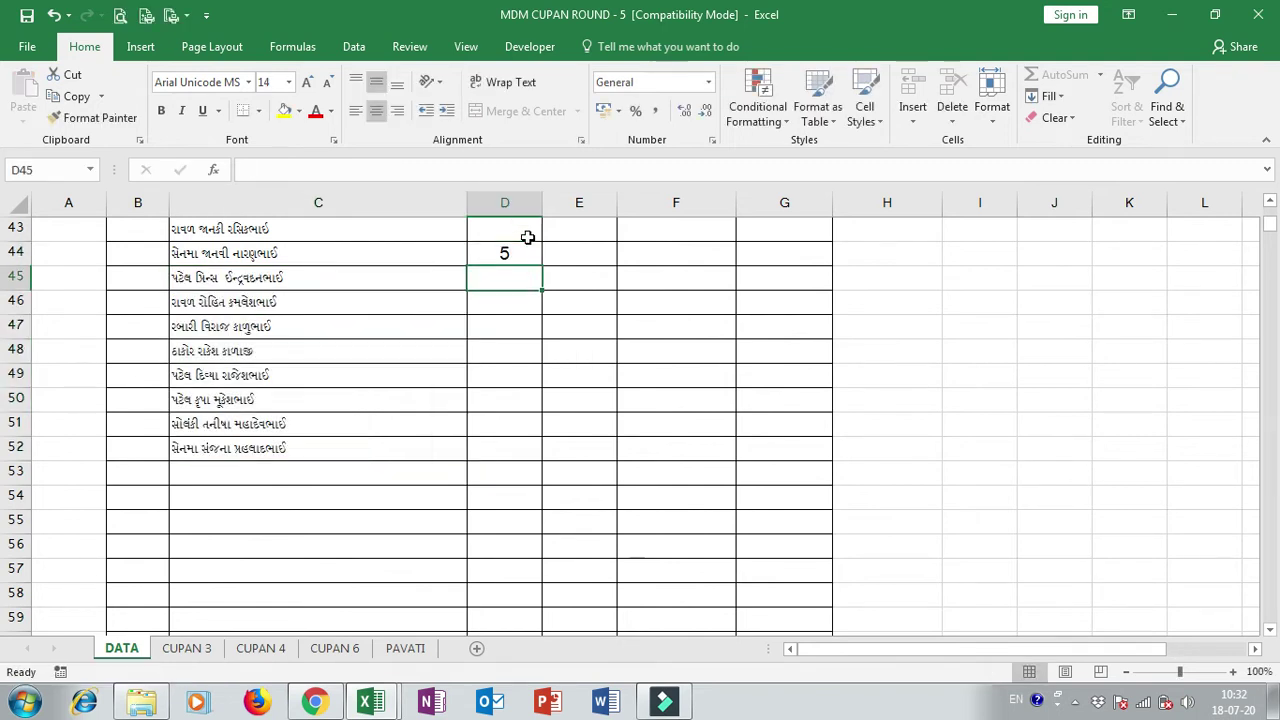
- Copy the student names in E9:E12 and E16:E22 from STD-6 of the 7 JULY 2020 workbook into the DATA sheet at C53
key("alt+Tab")
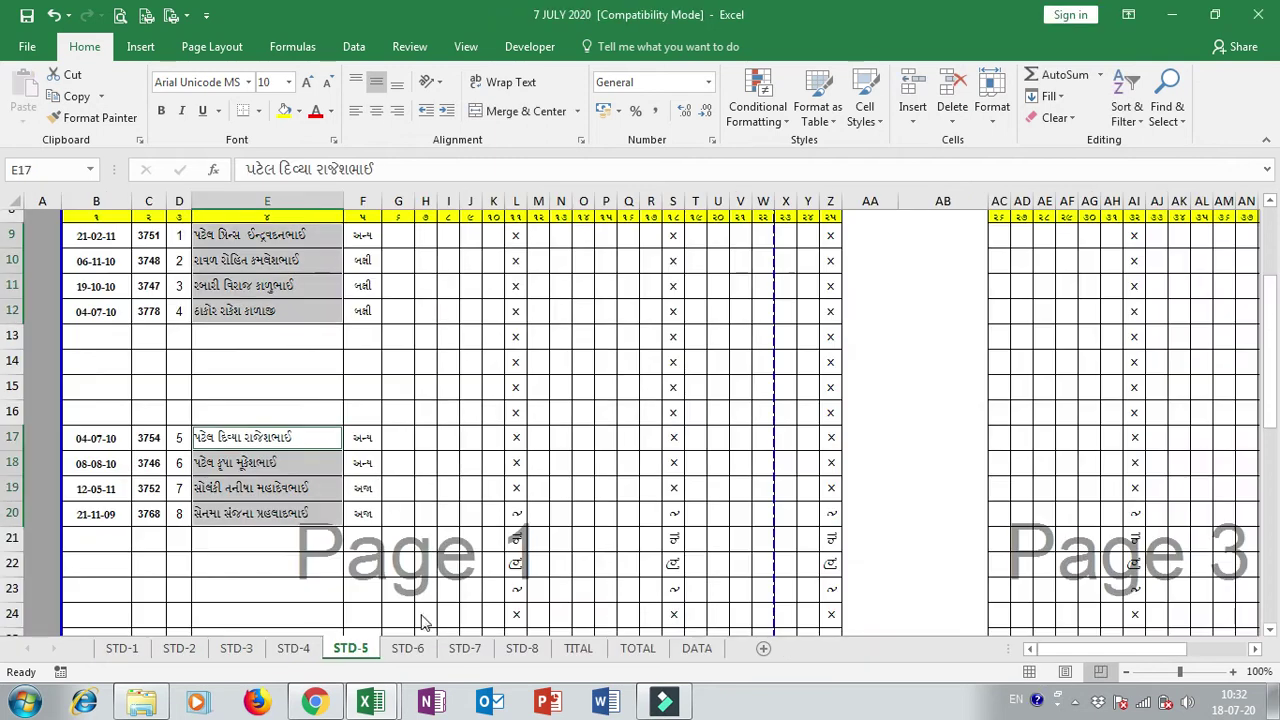
left_click(407, 648)
scroll(296, 302, "up", 2)
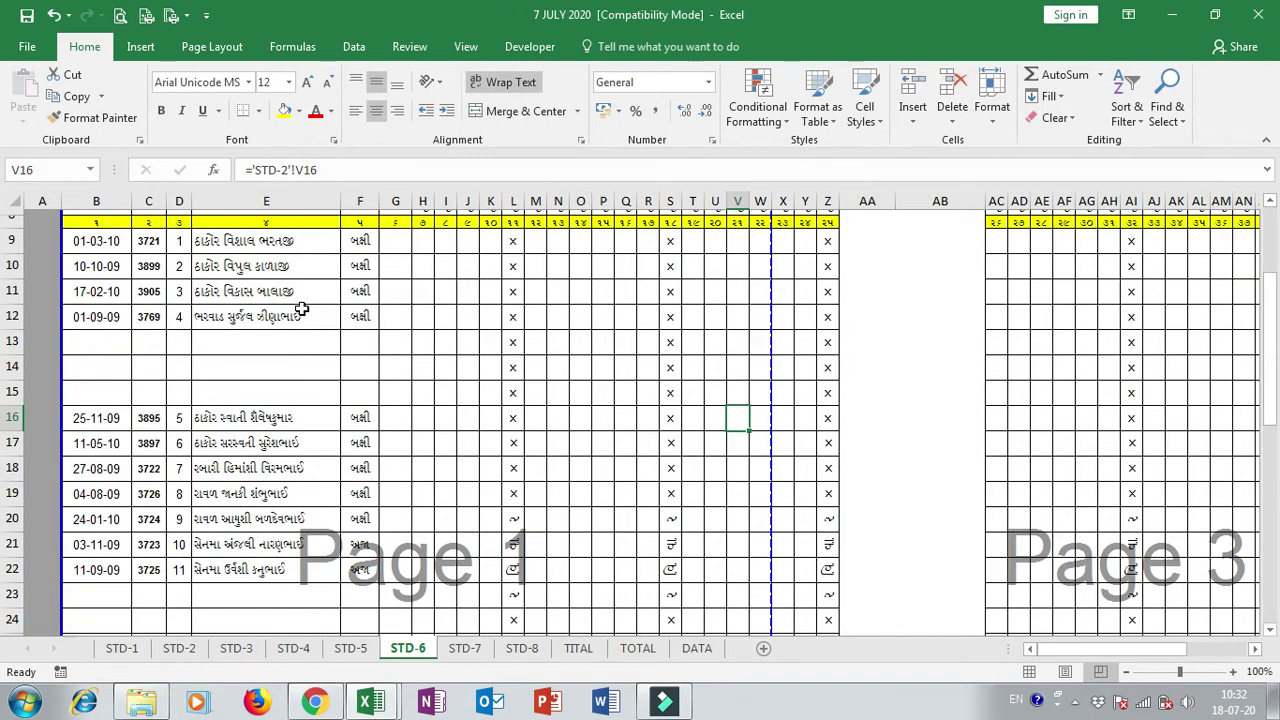
left_click_drag(280, 256, 288, 333)
left_click_drag(267, 432, 266, 580)
key("ctrl+c")
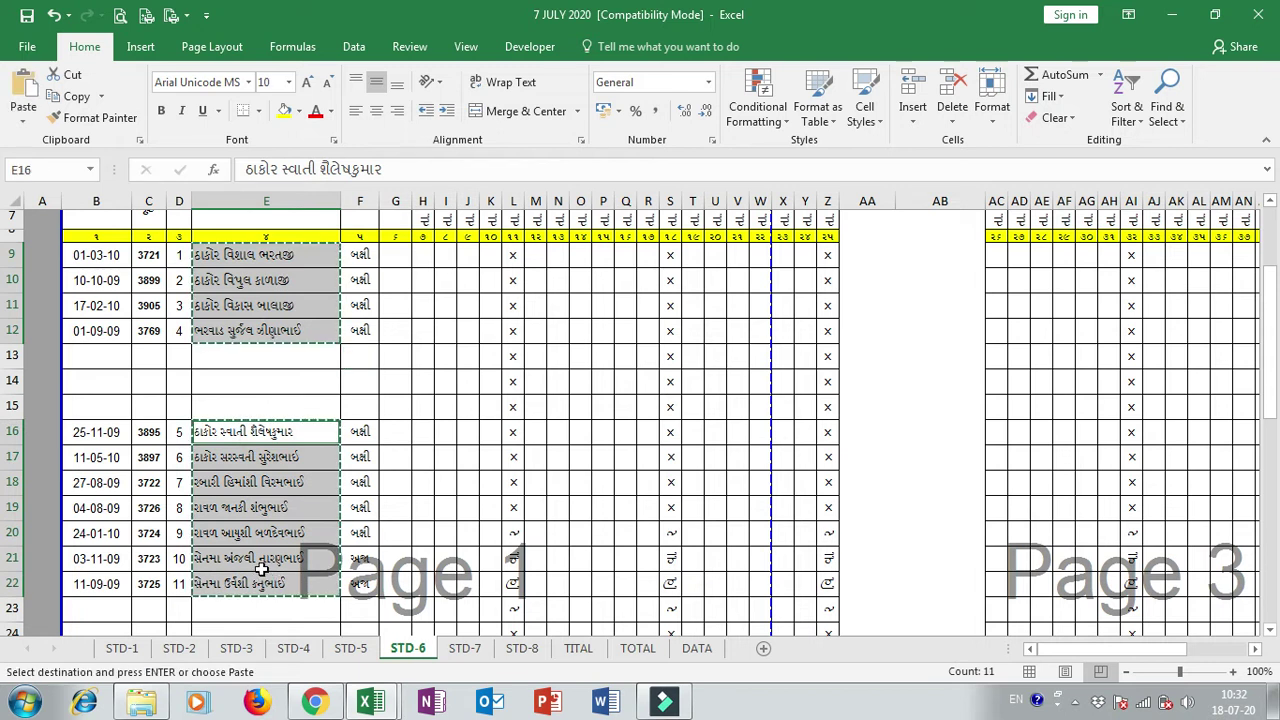
key("alt+Tab")
left_click(344, 478)
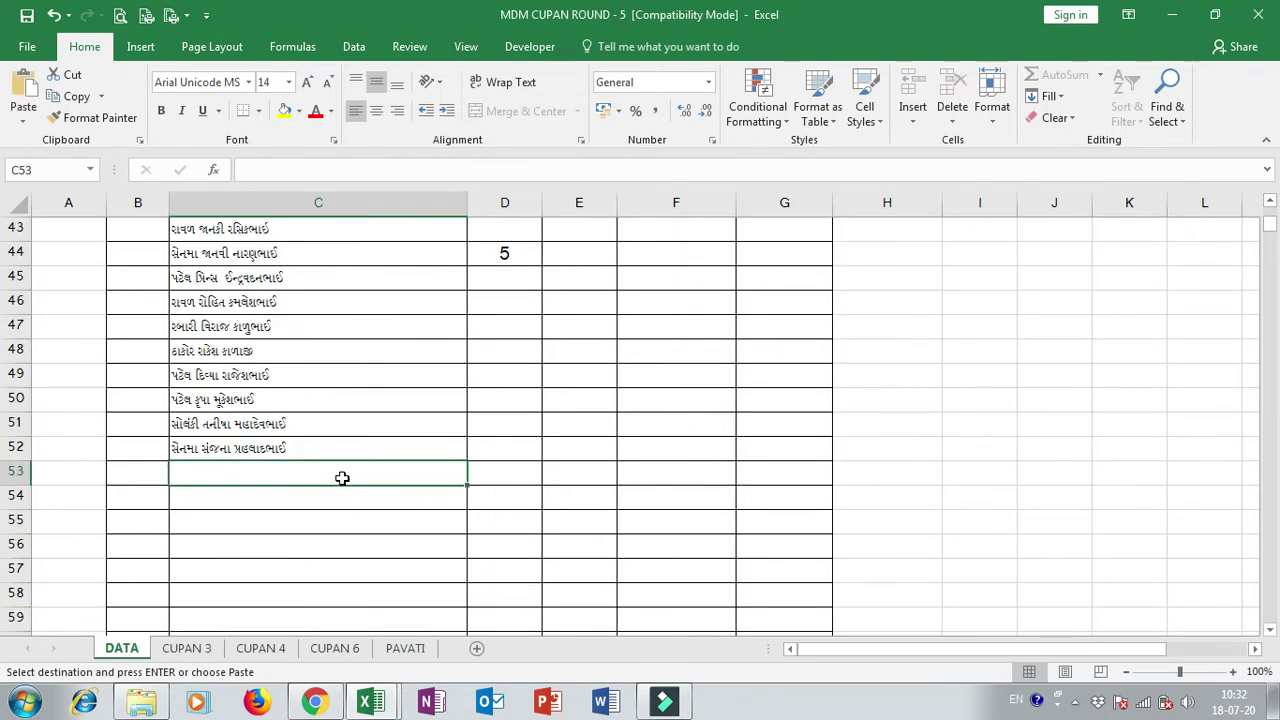
key("ctrl+v")
- Enter standard 6 in D53 for the first student of the STD-6 group
left_click(500, 478)
type("6")
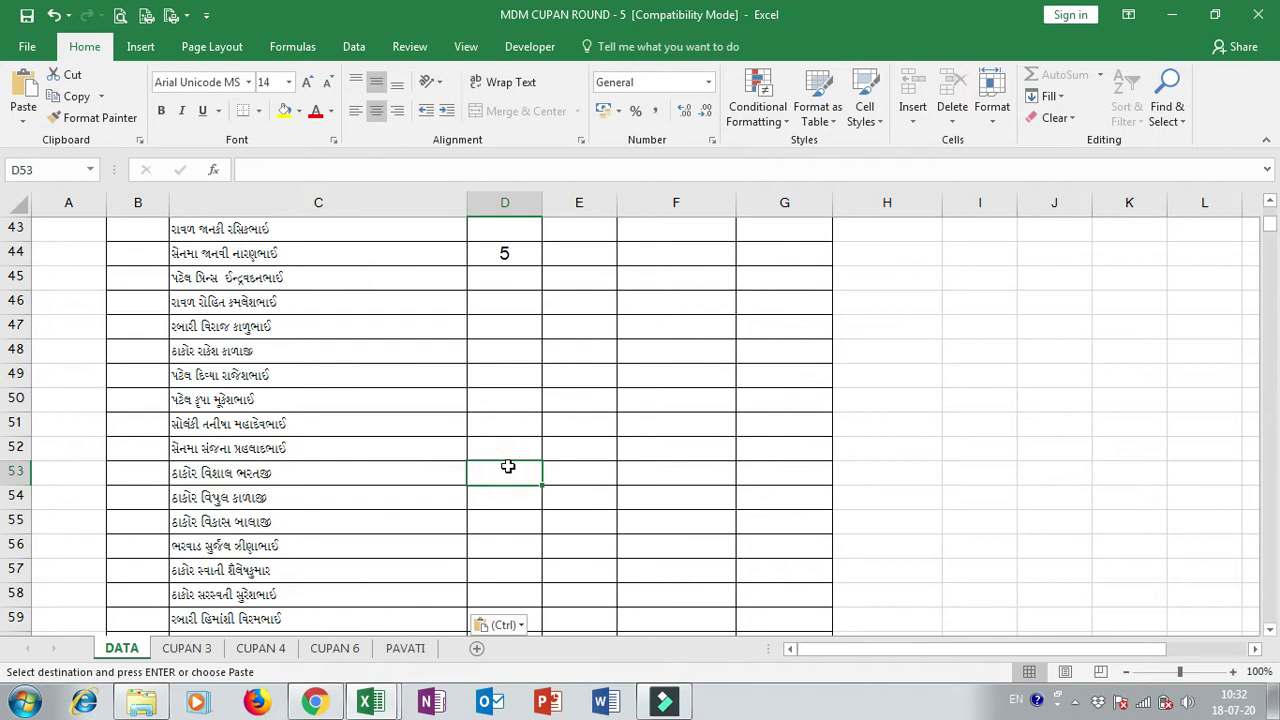
key("Return")
- Switch to the 7 JULY 2020 workbook and copy the student names in E9:E20 and E22:E26 of STD-7
scroll(523, 534, "down", 2)
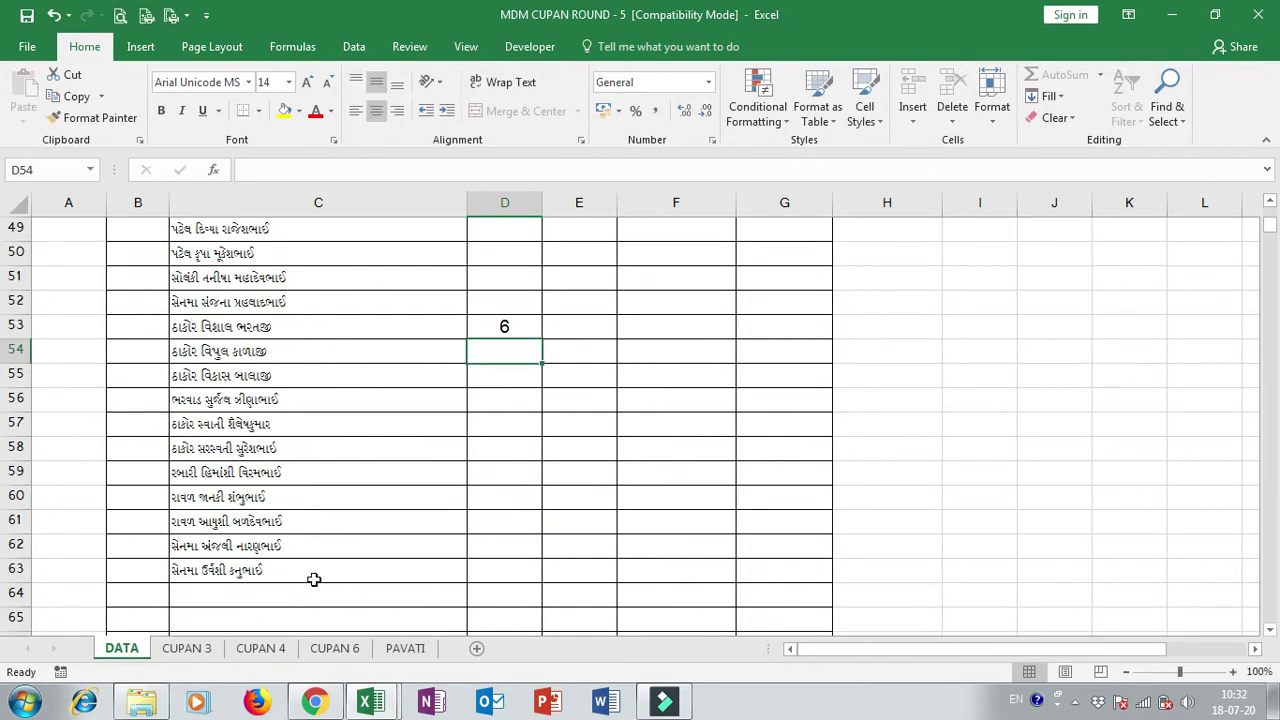
left_click(297, 591)
key("alt+Tab")
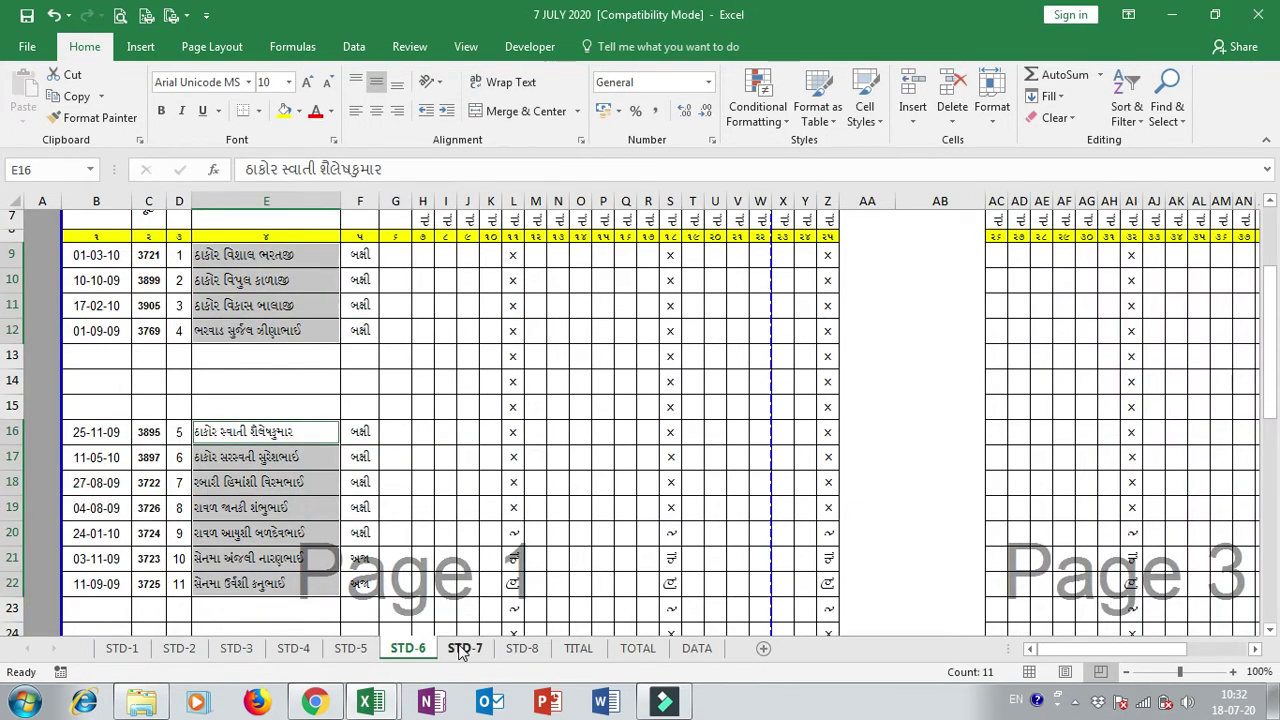
left_click(465, 648)
scroll(284, 283, "up", 2)
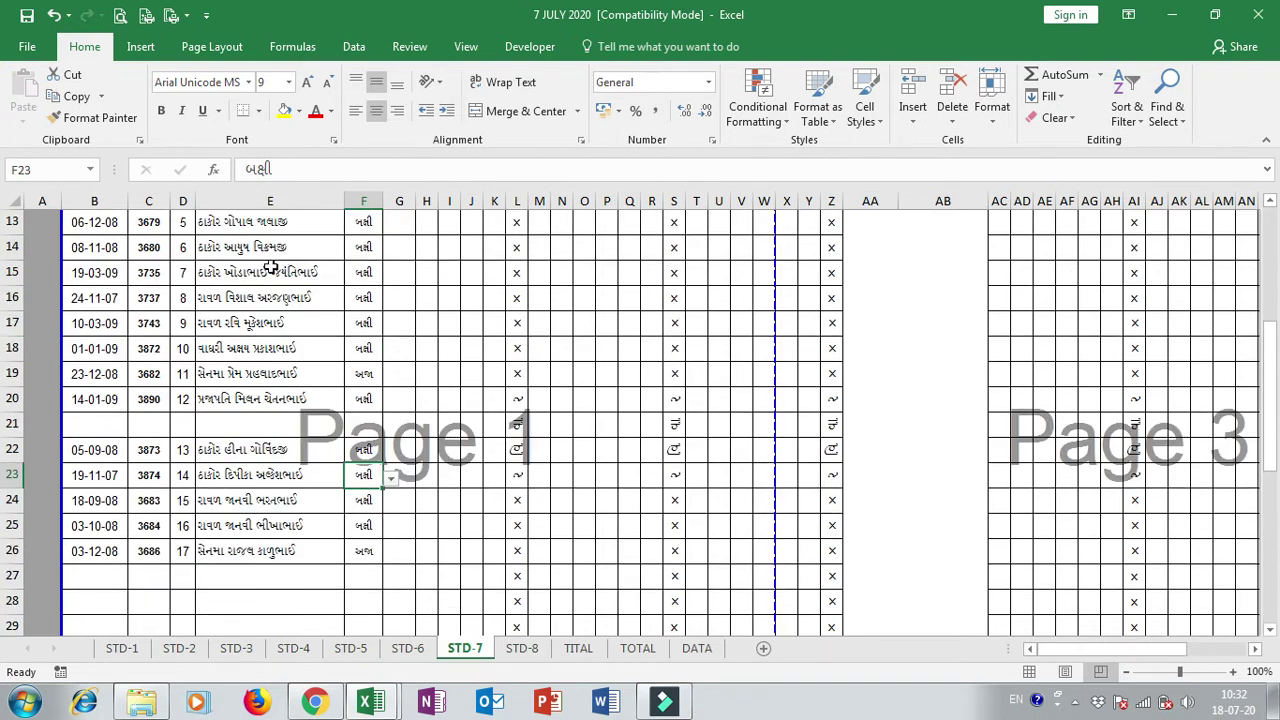
scroll(271, 268, "up", 2)
left_click_drag(272, 256, 266, 533)
key("ctrl+q")
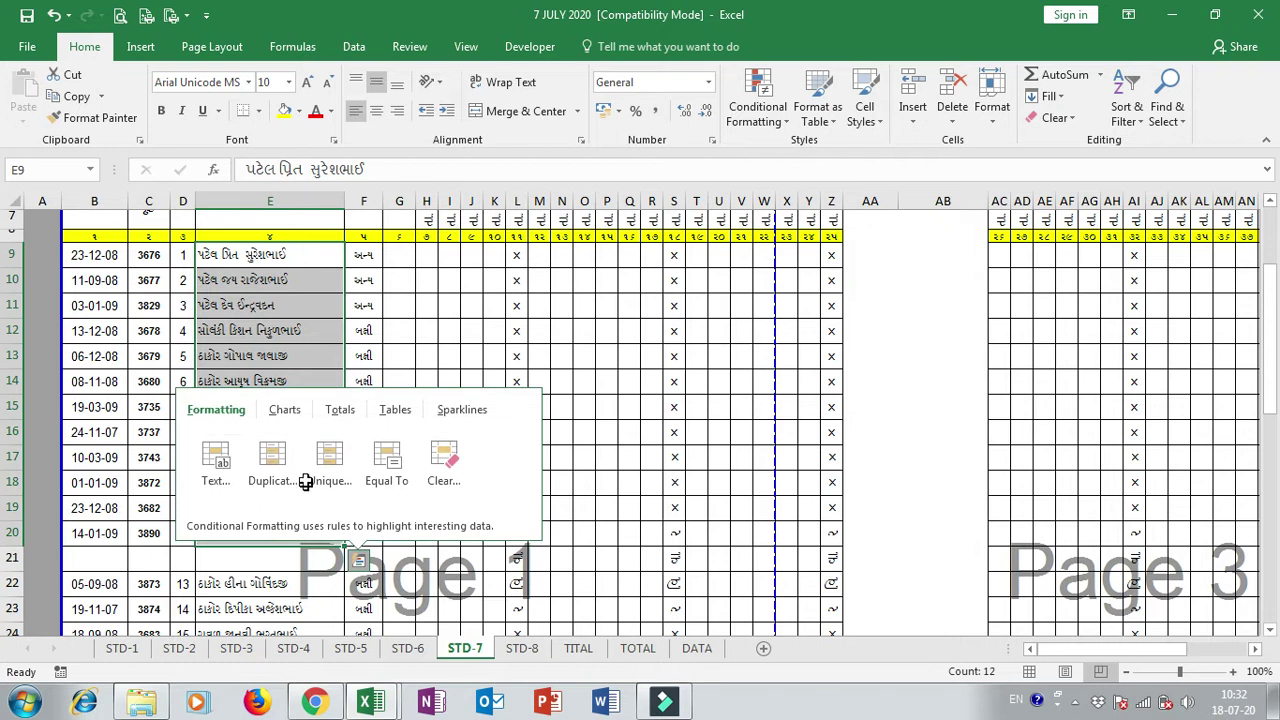
left_click_drag(276, 254, 268, 530)
scroll(314, 416, "down", 2)
left_click_drag(270, 452, 266, 551)
key("ctrl+c")
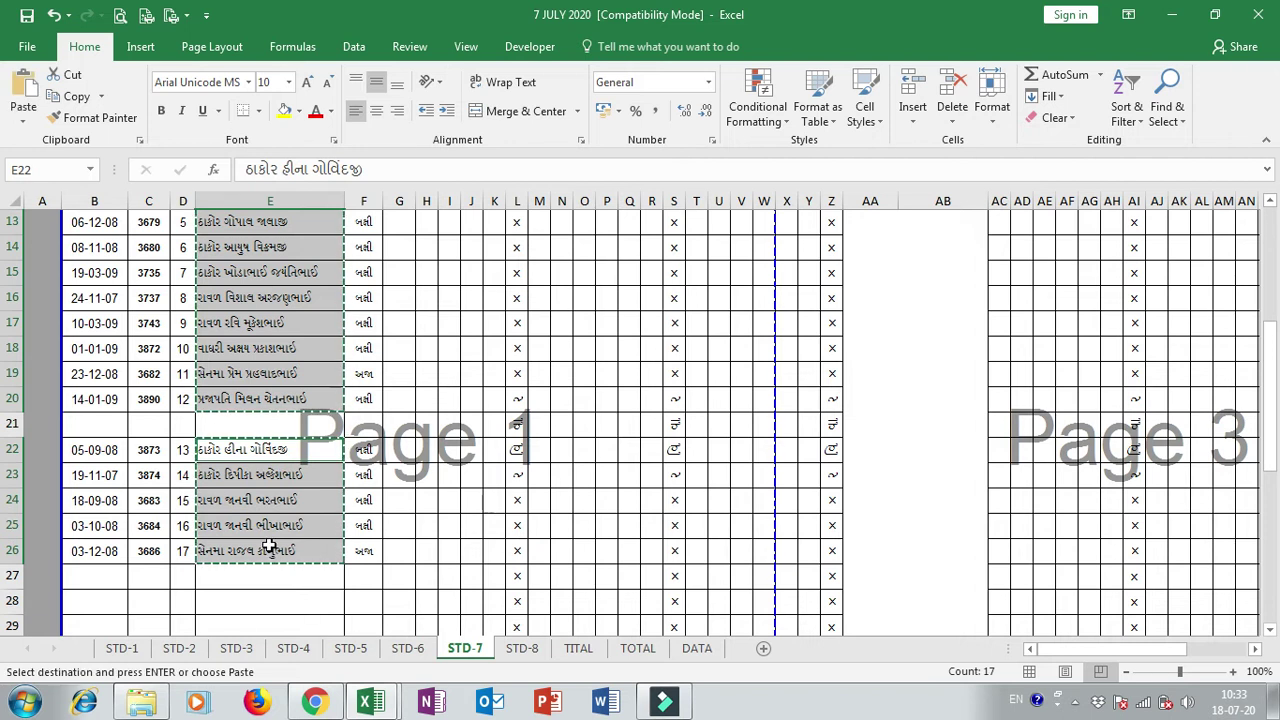
- Paste the copied STD-7 student names into the DATA sheet starting at C64, and select cell D63
key("ctrl+Tab")
left_click(294, 594)
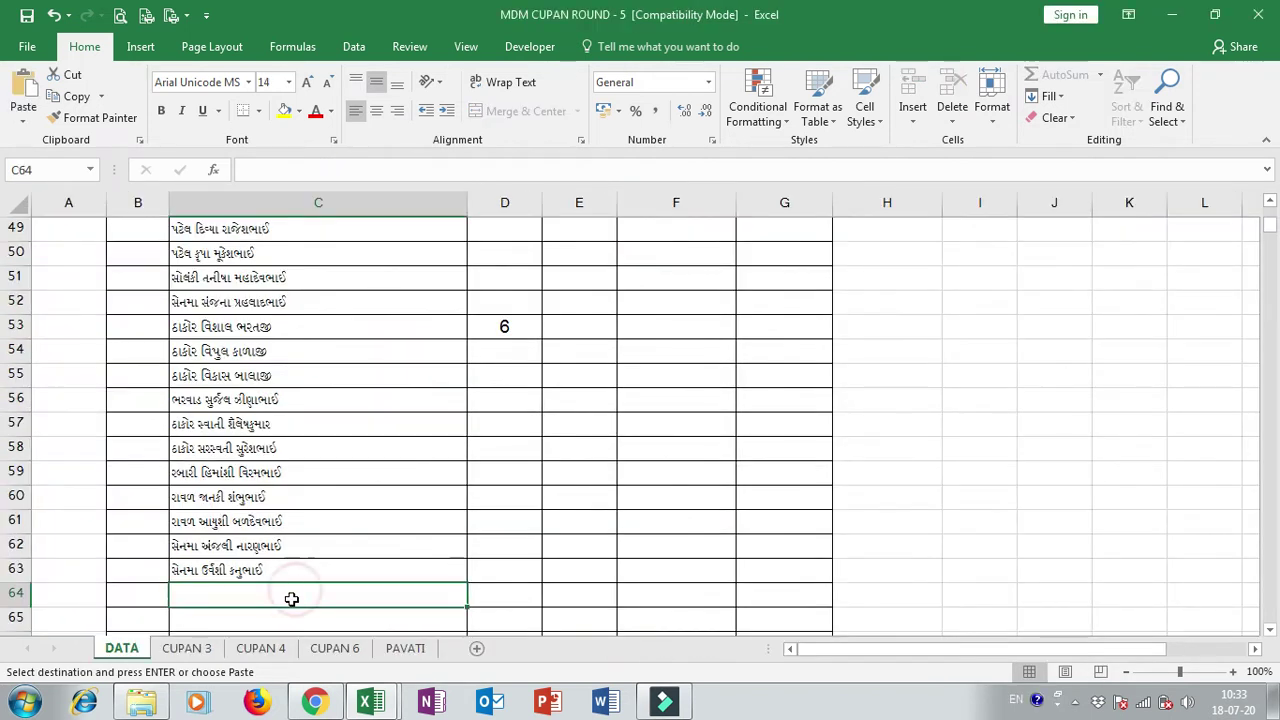
key("ctrl+v")
left_click(514, 570)
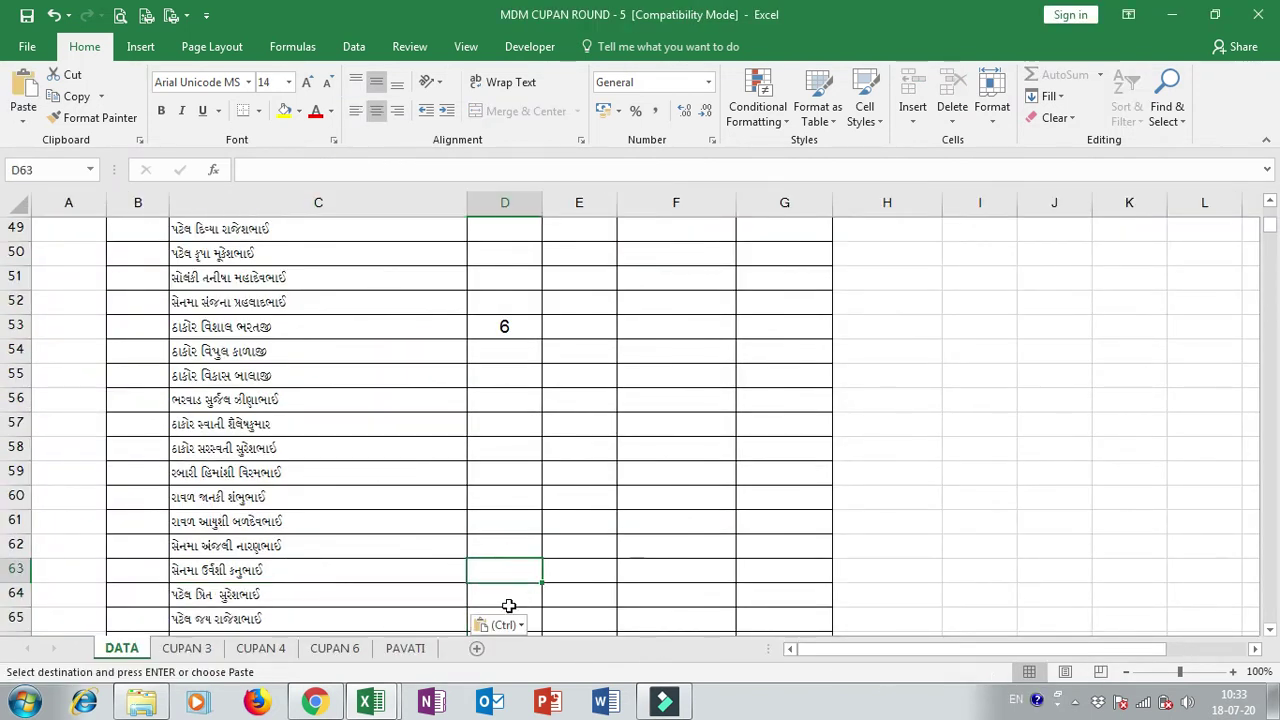
- Enter standard 7 in D64 for the first student of the STD-7 group
left_click(510, 598)
type("7")
key("Return")
- Switch to the 7 JULY 2020 workbook and copy the student names in E9:E22 and E26:E34 of STD-8
scroll(534, 539, "down", 8)
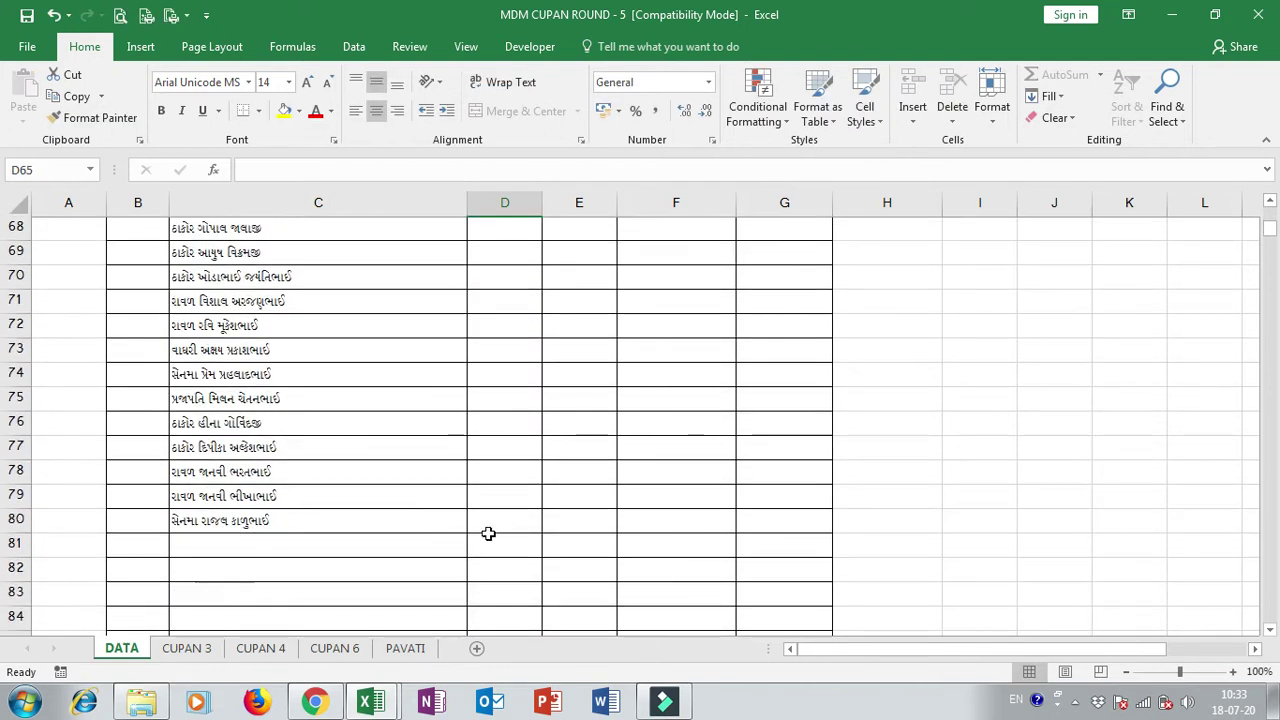
left_click(361, 431)
key("alt+Tab")
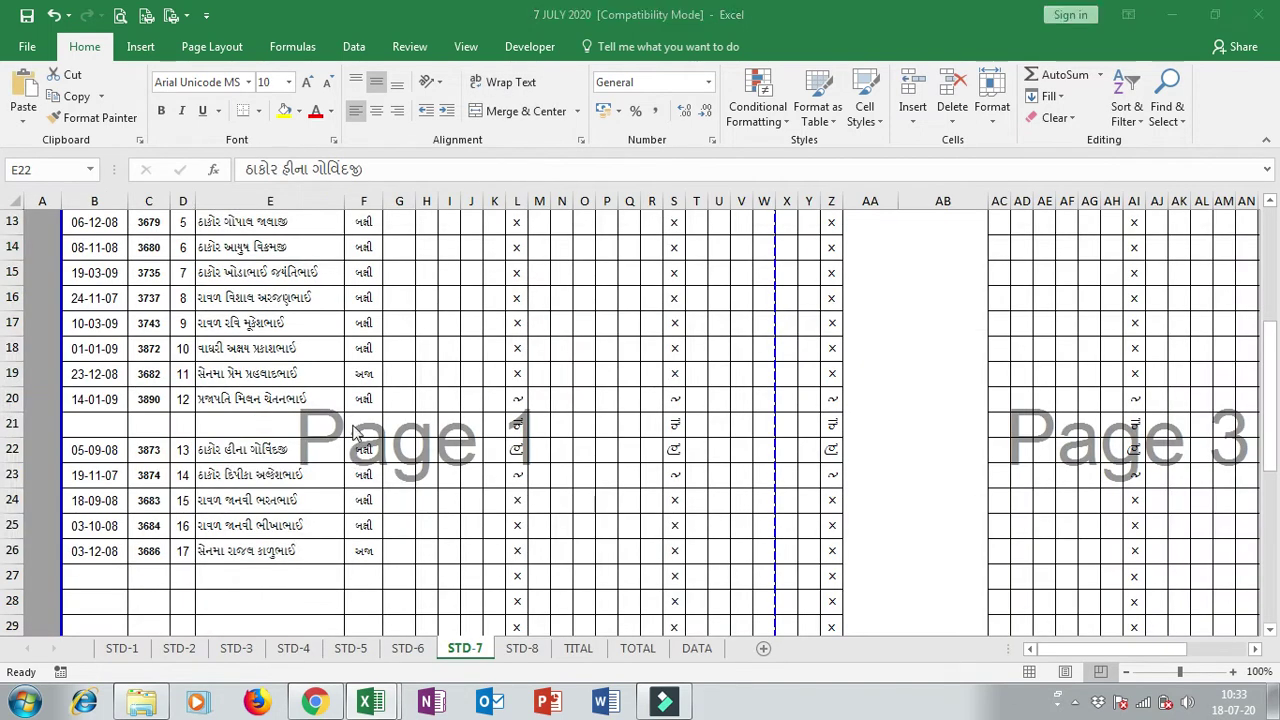
scroll(357, 463, "down", 2)
left_click(522, 648)
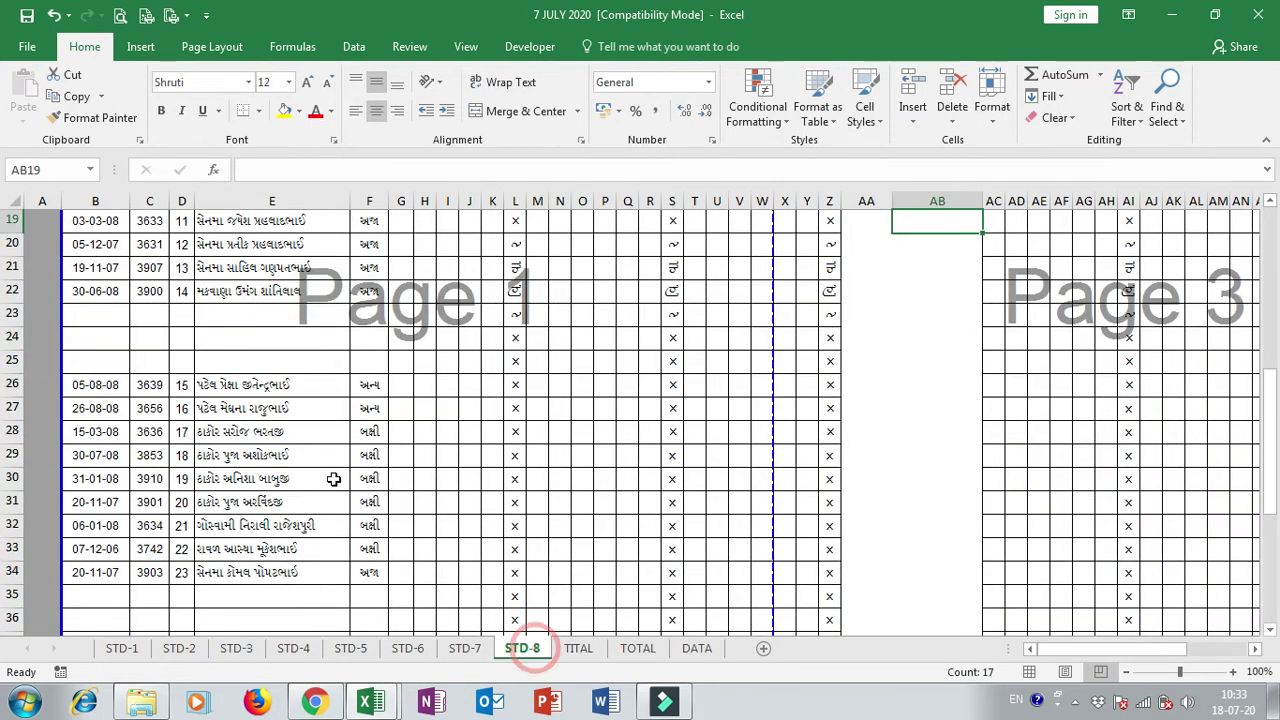
scroll(306, 392, "up", 2)
scroll(288, 290, "up", 1)
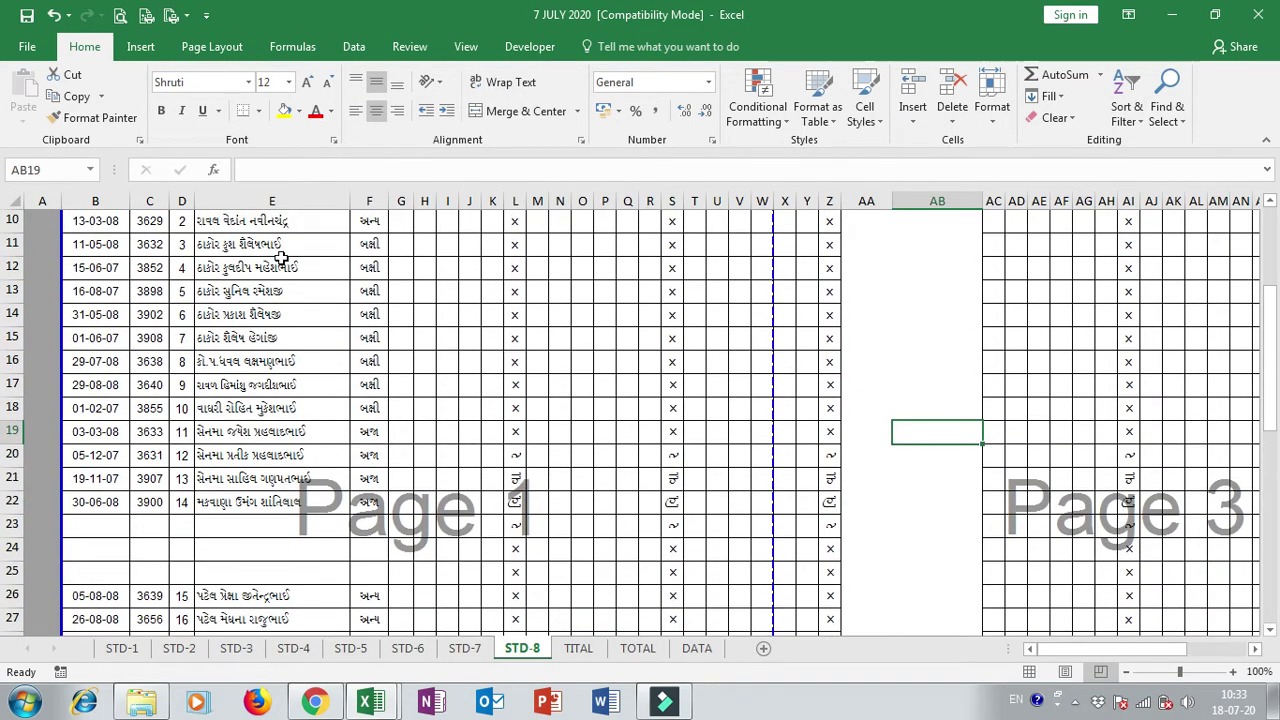
scroll(296, 270, "up", 1)
left_click_drag(286, 253, 288, 558)
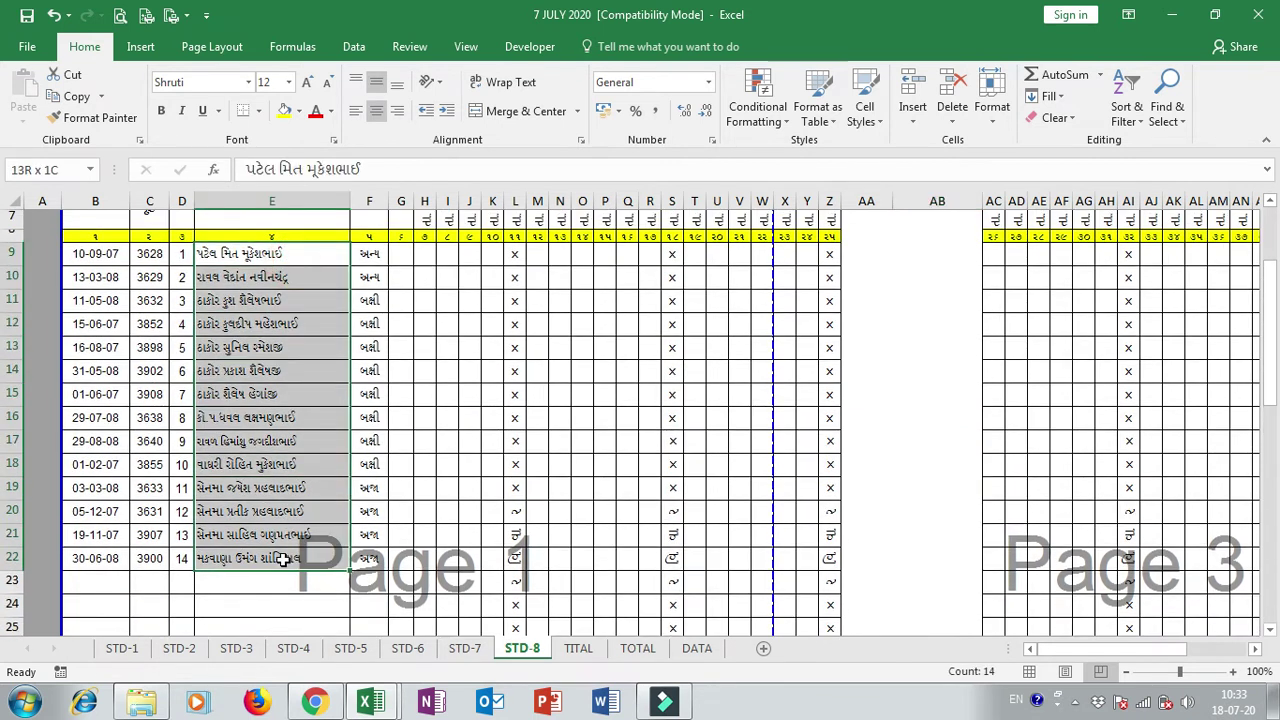
scroll(321, 492, "down", 4)
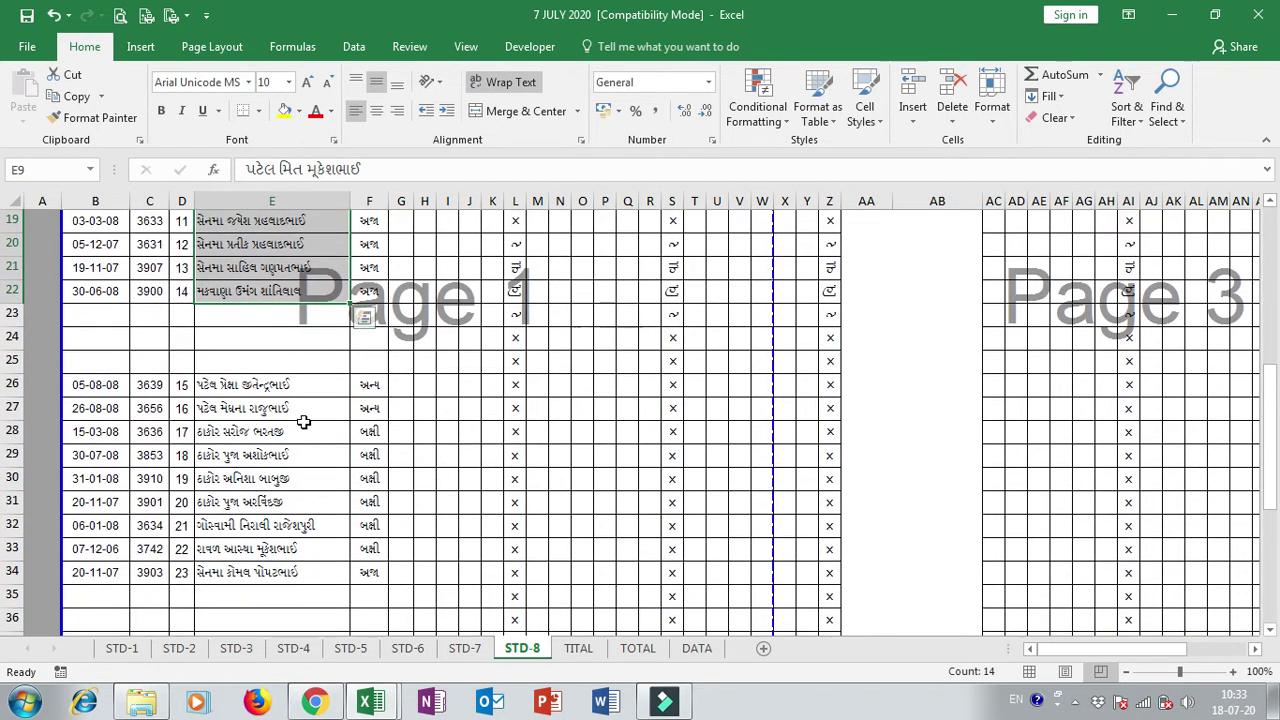
left_click_drag(295, 387, 298, 558, "ctrl")
left_click_drag(298, 567, 296, 566)
key("ctrl+c")
- Return to the MDM coupon workbook and paste the copied STD-8 student names into the DATA sheet starting at C81
key("ctrl+Tab")
left_click(294, 428)
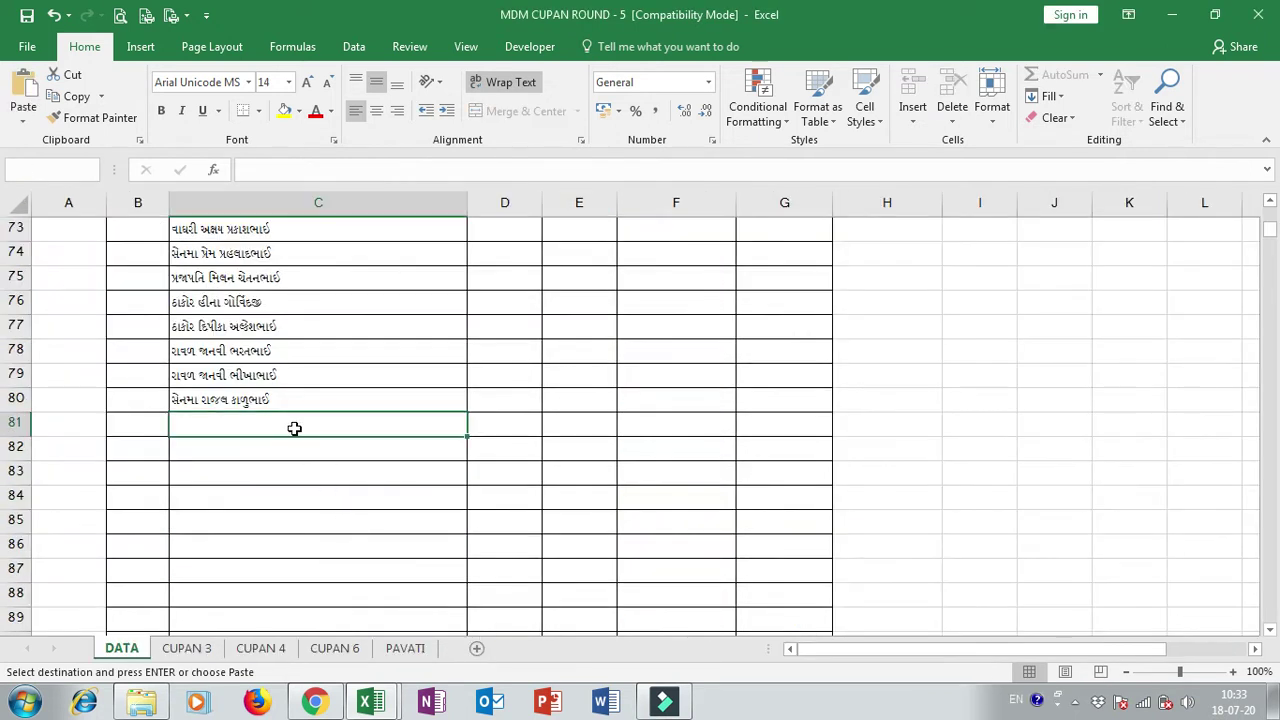
key("ctrl+v")
scroll(406, 448, "down", 1)
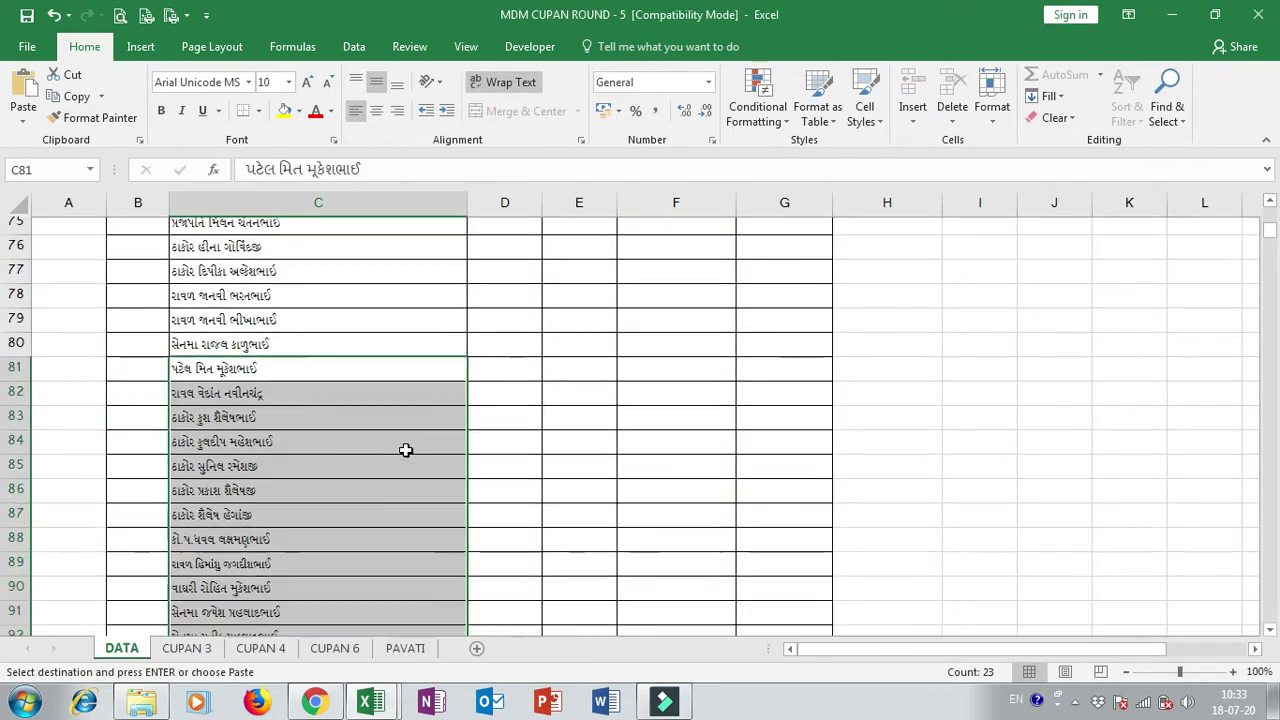
- Fill the serial numbers 1 to 96 down B8:B103, beside the student names
scroll(400, 428, "up", 3)
scroll(400, 428, "up", 17)
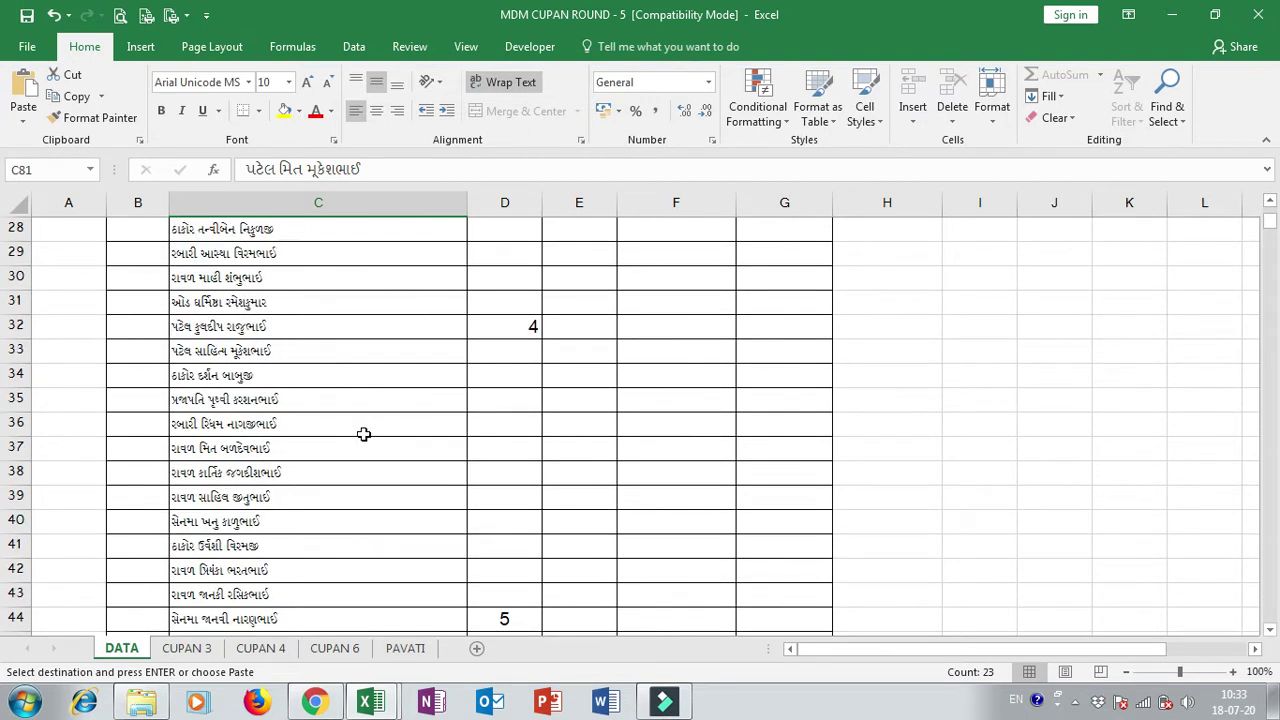
scroll(294, 428, "up", 3)
left_click_drag(150, 260, 183, 598)
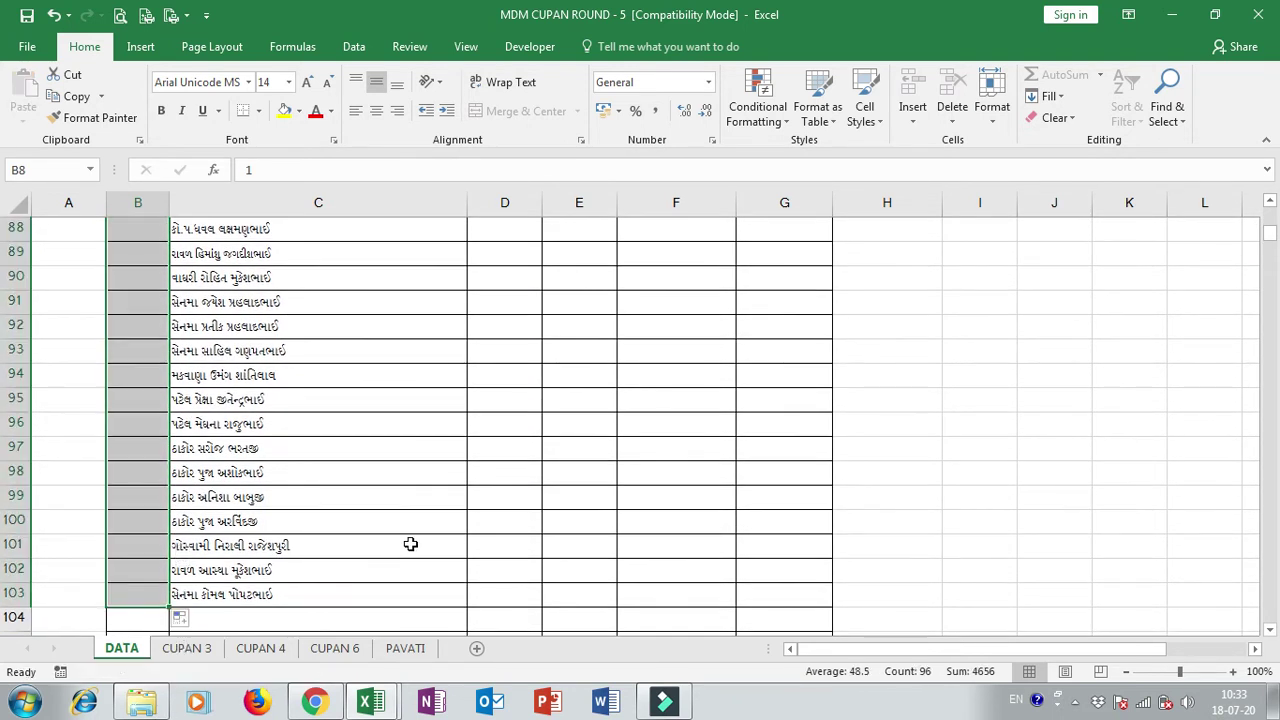
- Enter standard 8 in D81 and fill it down to D103 for the STD-8 students
scroll(410, 544, "up", 6)
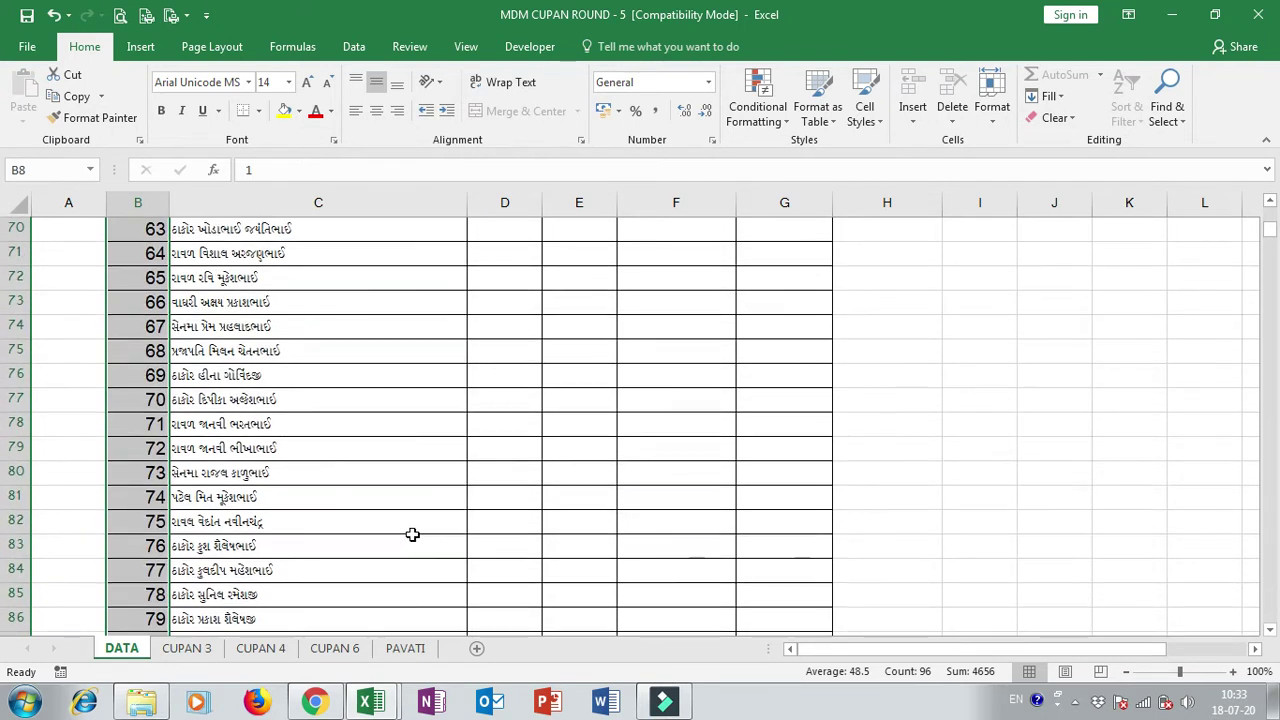
scroll(351, 518, "up", 1)
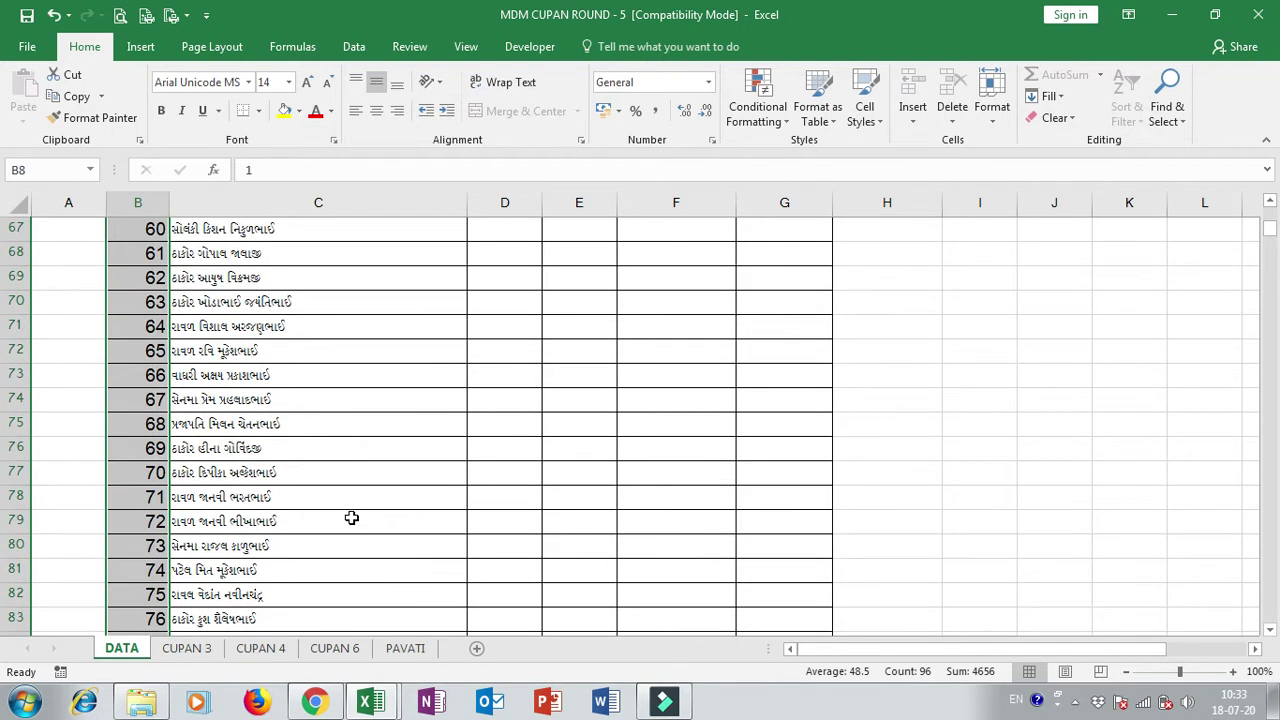
scroll(351, 518, "up", 1)
scroll(324, 540, "down", 1)
left_click(297, 576)
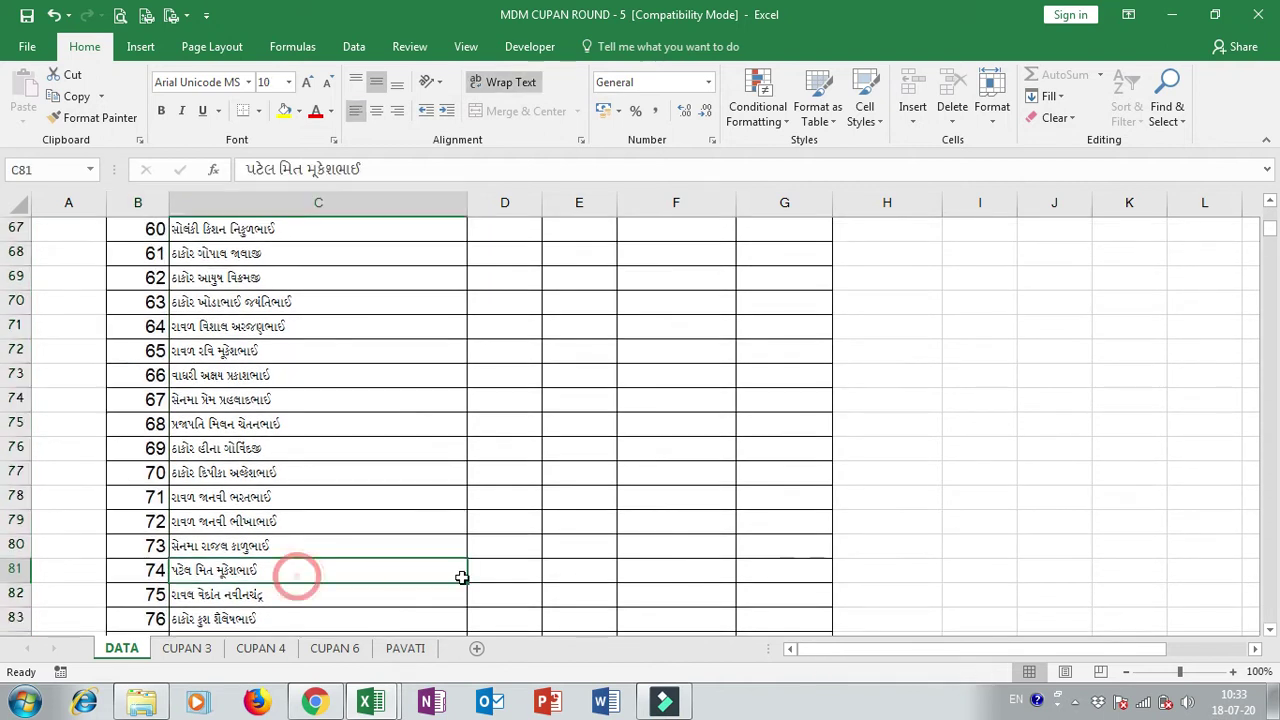
left_click(472, 572)
type("8")
key("Return")
left_click(522, 572)
mouse_move(541, 583)
left_mouse_down()
mouse_move(549, 695)
mouse_move(531, 552)
left_mouse_up()
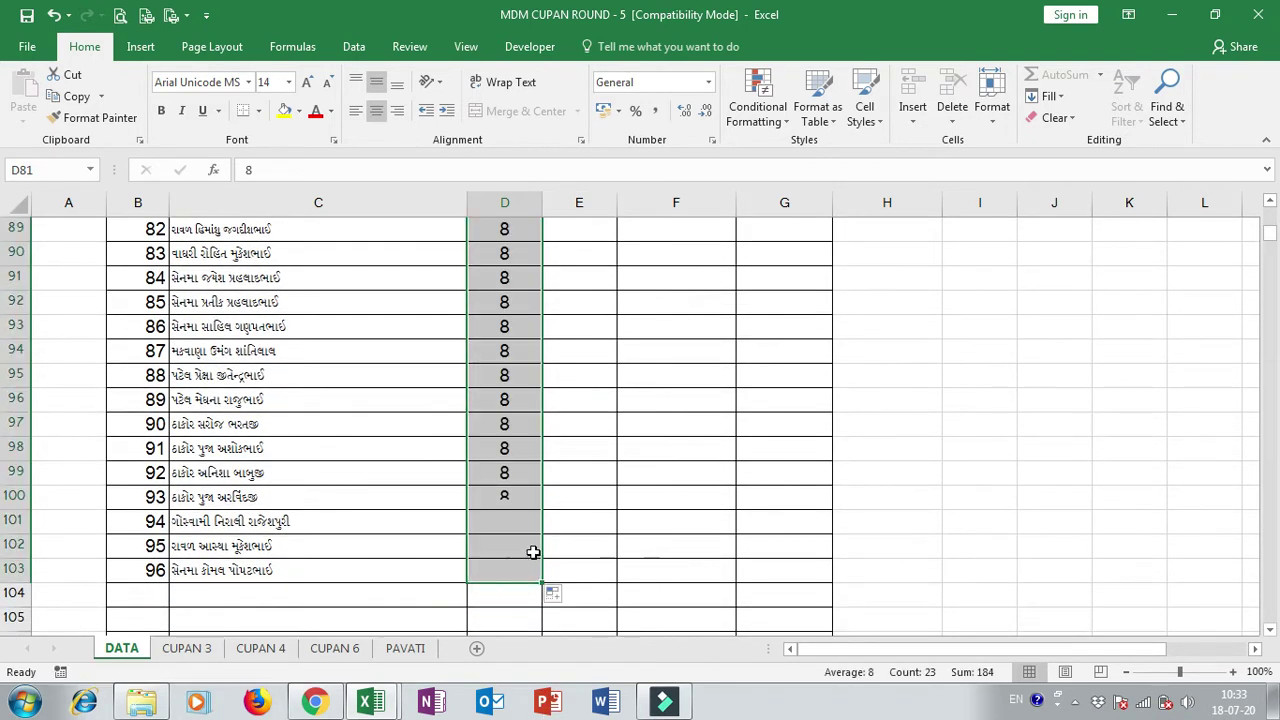
- Fill standard 7 from D64 down to D80 and standard 6 from D53 down to D63
scroll(530, 540, "up", 10)
left_click(520, 352)
mouse_move(542, 362)
left_mouse_down()
mouse_move(540, 668)
mouse_move(531, 451)
mouse_move(517, 451)
left_mouse_up()
scroll(521, 452, "up", 1)
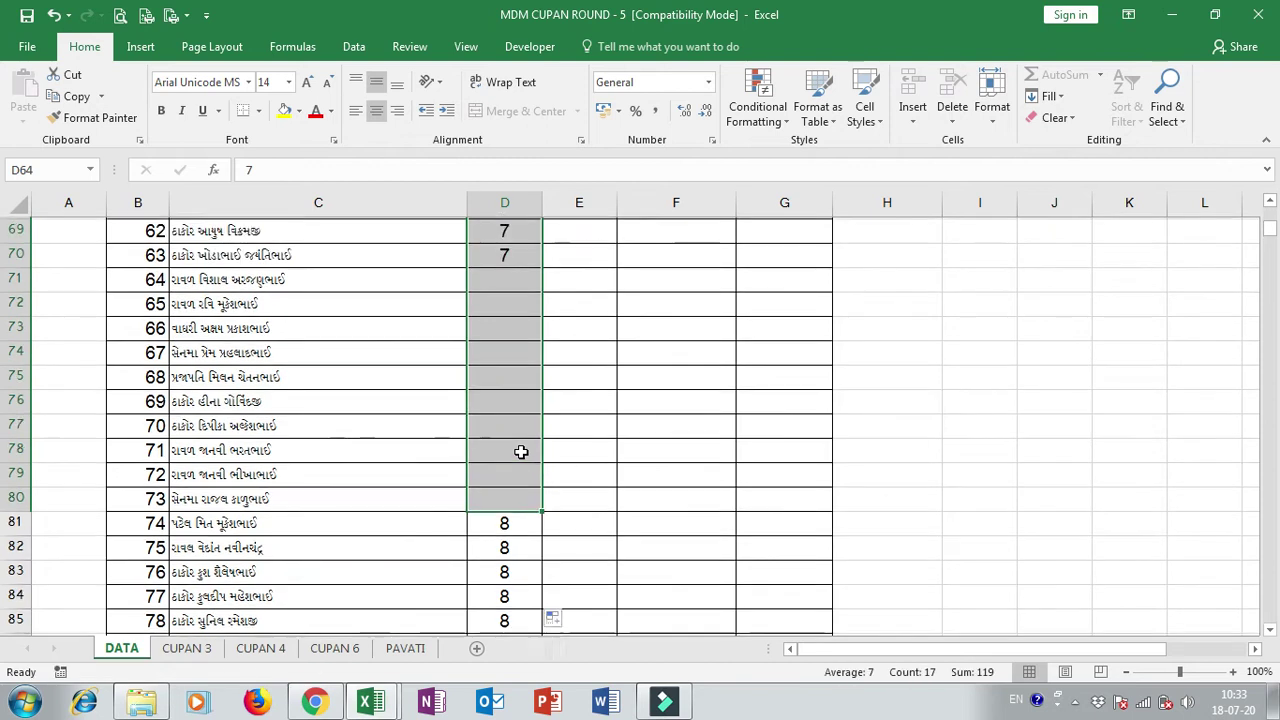
scroll(521, 452, "up", 6)
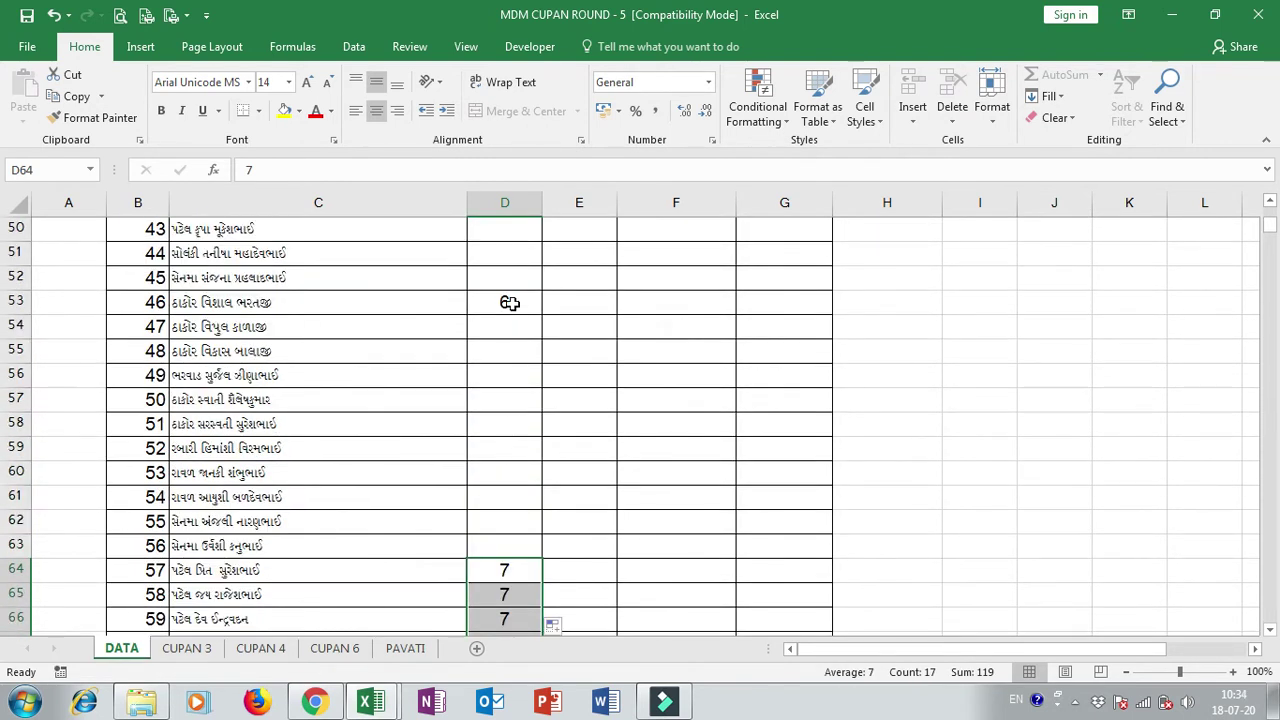
left_click(510, 303)
left_click_drag(541, 313, 538, 545)
- Fill standard 5 from D44 down to D52 and standard 4 from D32 down to D43
scroll(530, 520, "up", 4)
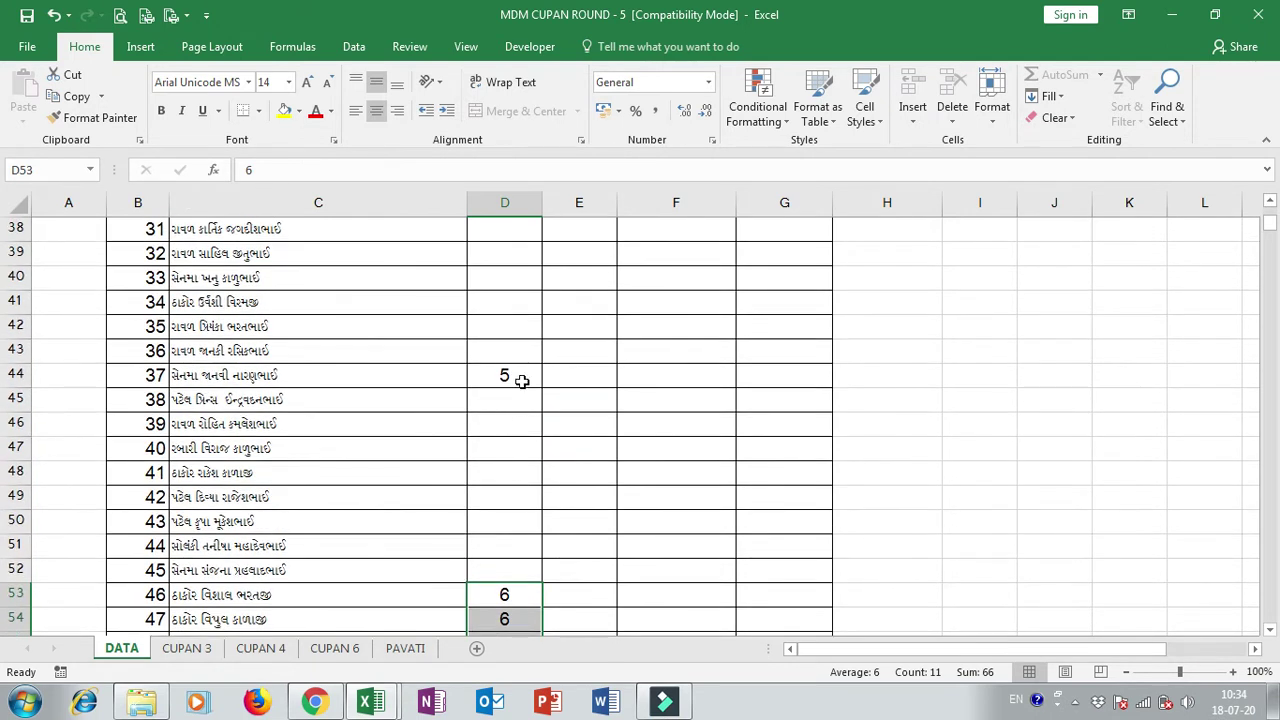
left_click(521, 380)
left_click_drag(541, 387, 534, 548)
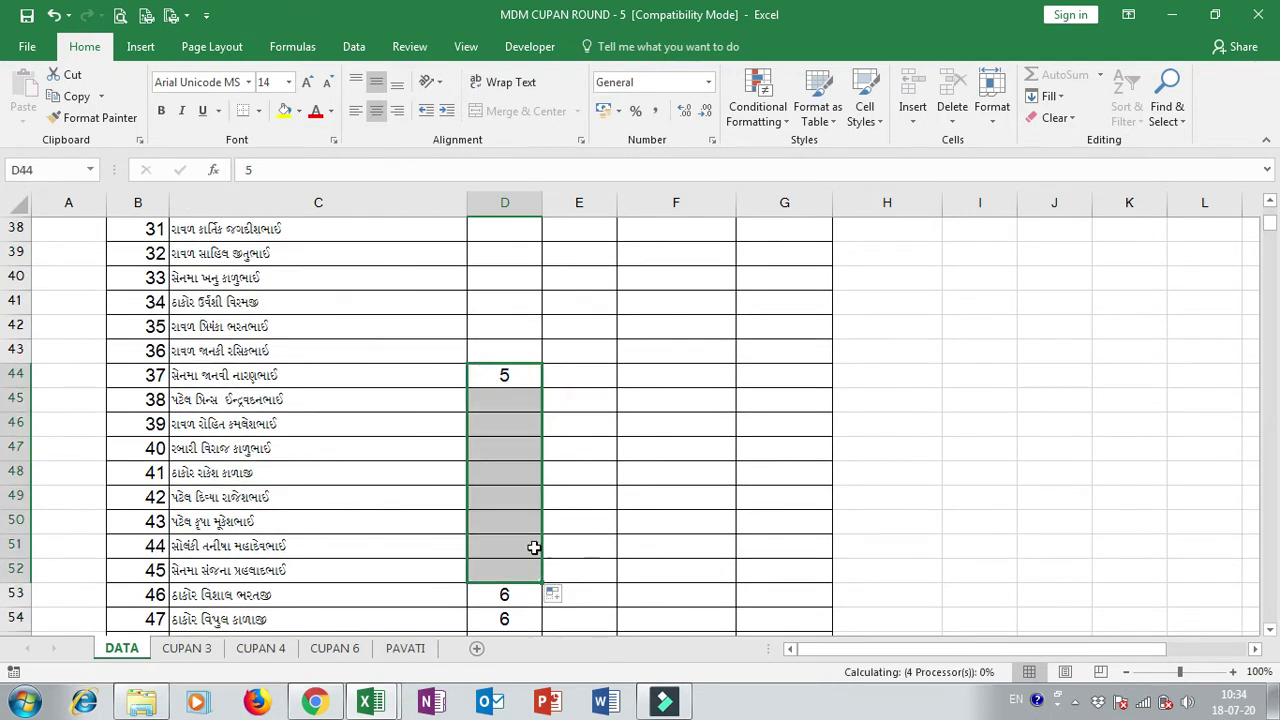
scroll(538, 480, "up", 3)
left_click(526, 301)
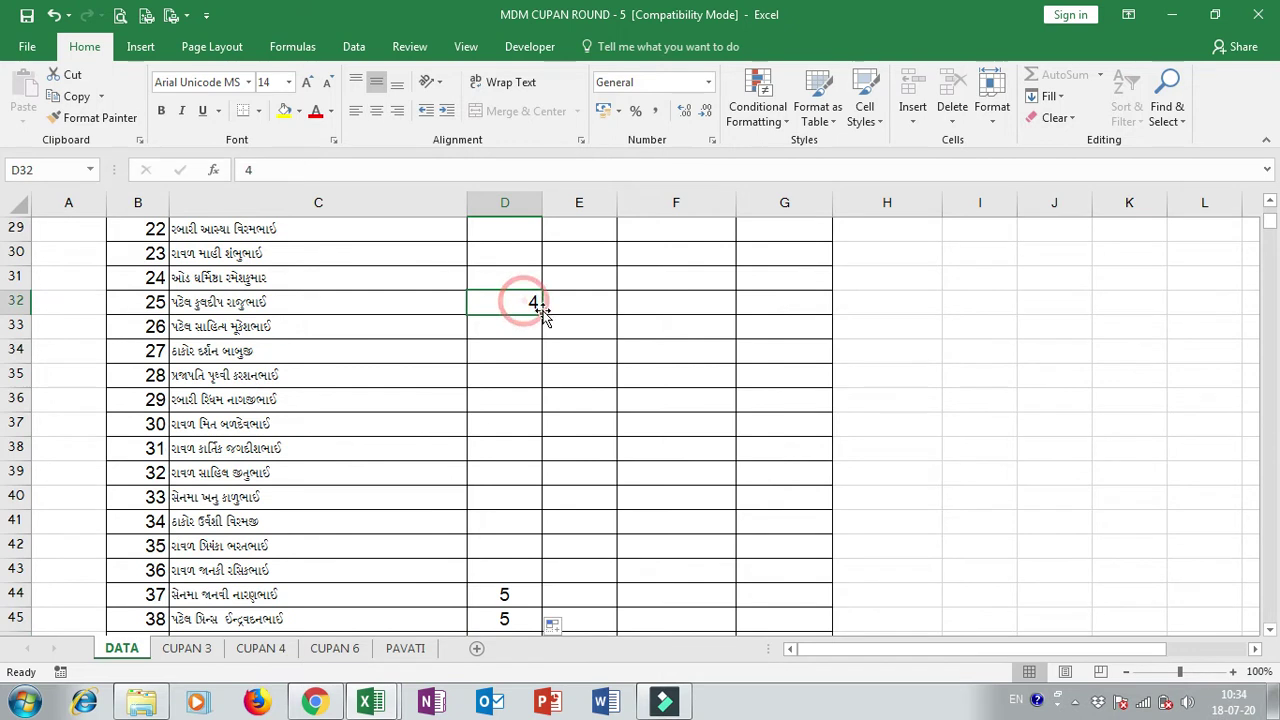
left_click_drag(541, 313, 533, 577)
- Enter standard 3 in D22 and fill it down to D31
scroll(528, 533, "up", 4)
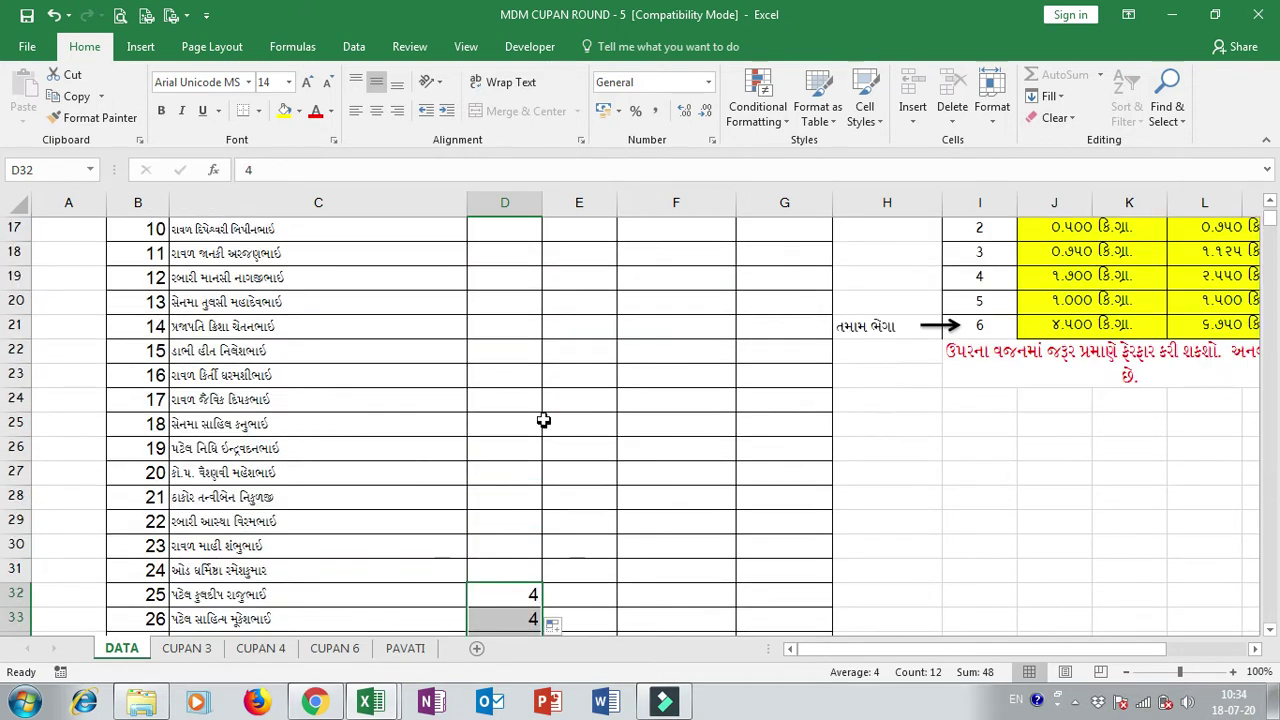
left_click(330, 307)
left_click(323, 353)
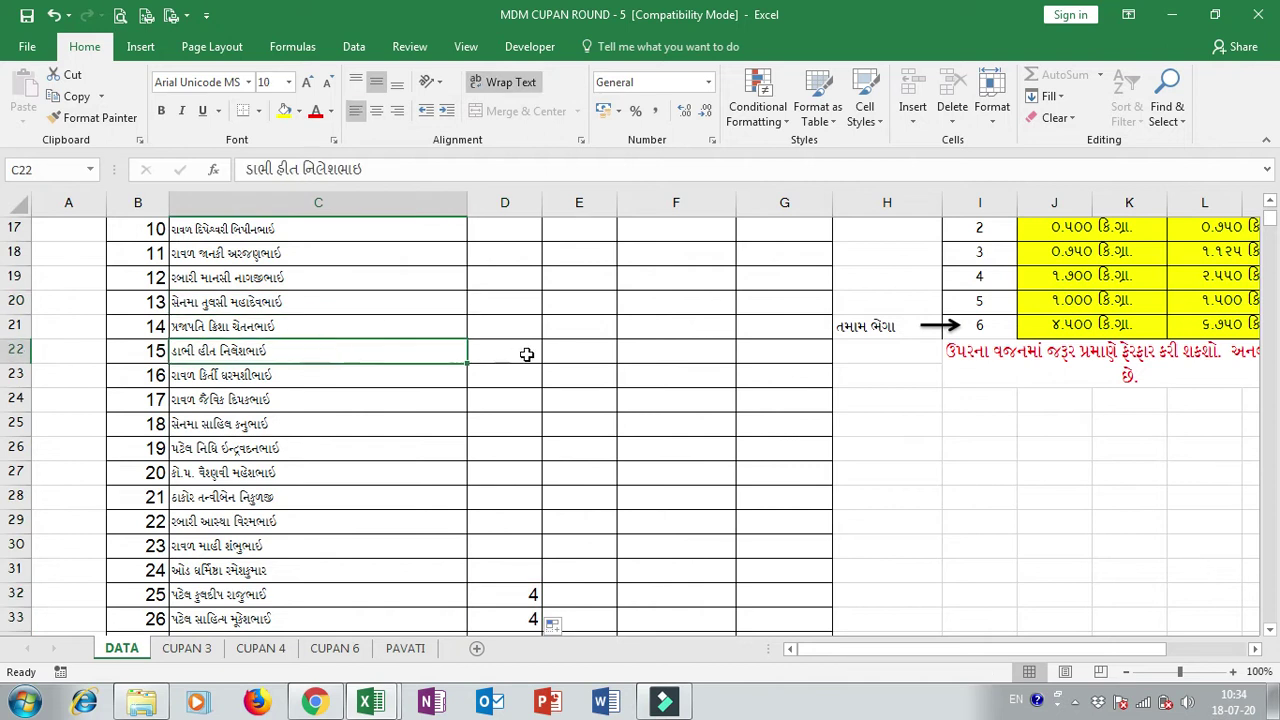
left_click(533, 348)
type("3")
key("Return")
left_click_drag(543, 362, 549, 572)
- Fill standard 2 from D14 down to D21
scroll(537, 535, "up", 1)
scroll(537, 535, "up", 2)
left_click_drag(525, 374, 555, 545)
- Enter the date 18-7-20 in F8 for the first student, leaving the class cell E8 blank
scroll(575, 425, "up", 3)
left_click(573, 447)
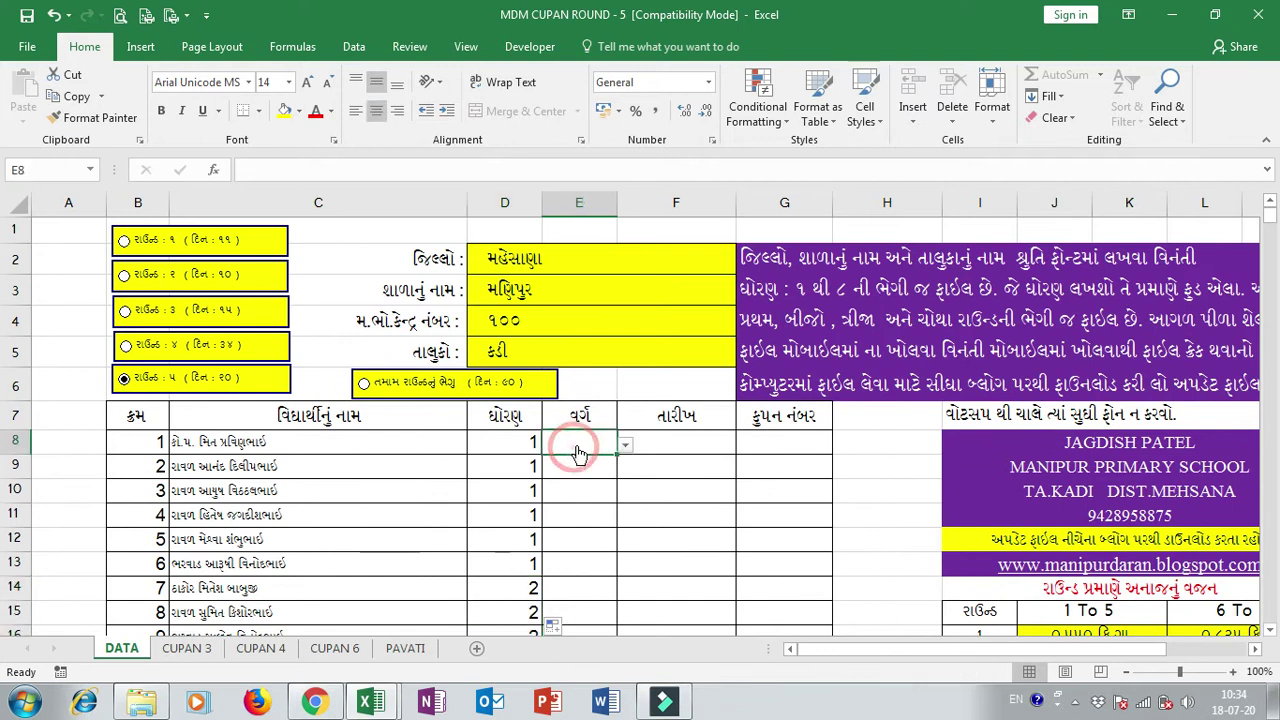
left_click(512, 443)
left_click(575, 444)
left_click(659, 438)
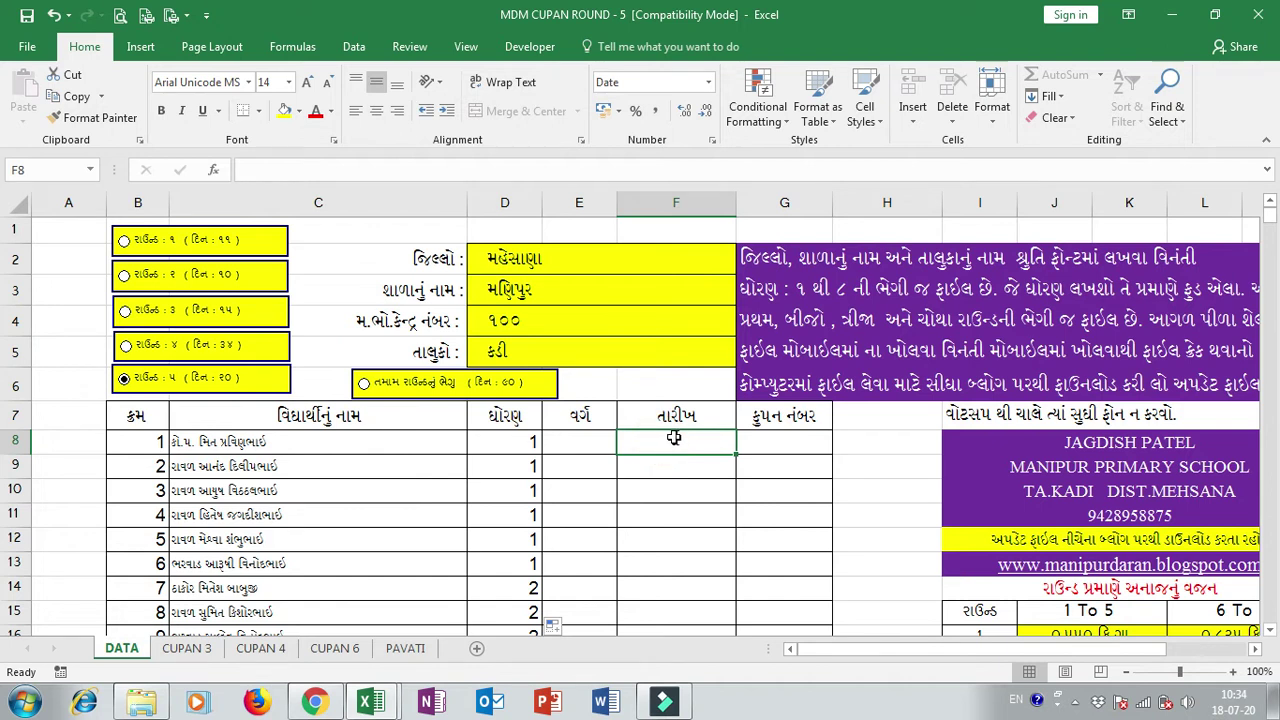
type("18-7-20")
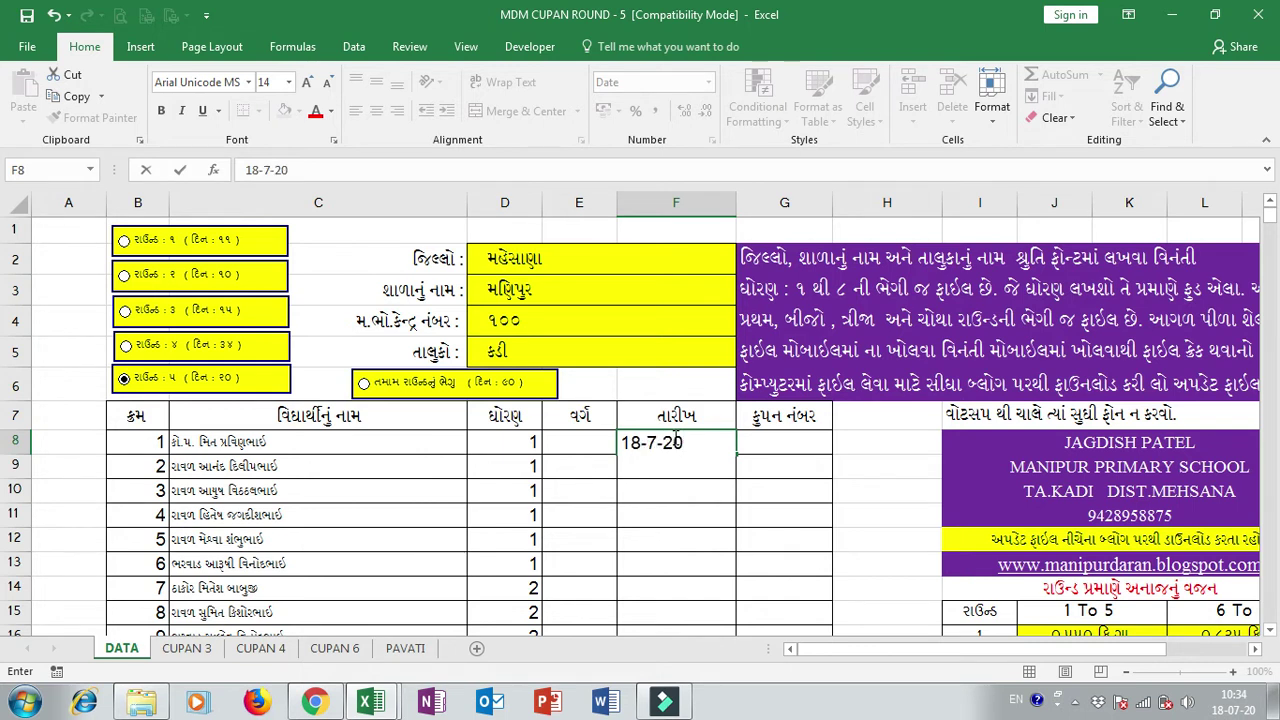
key("Return")
- Copy the date in F8 into F9:F103 for all remaining students
left_click_drag(672, 440, 678, 415)
key("ctrl+c")
left_click(680, 443)
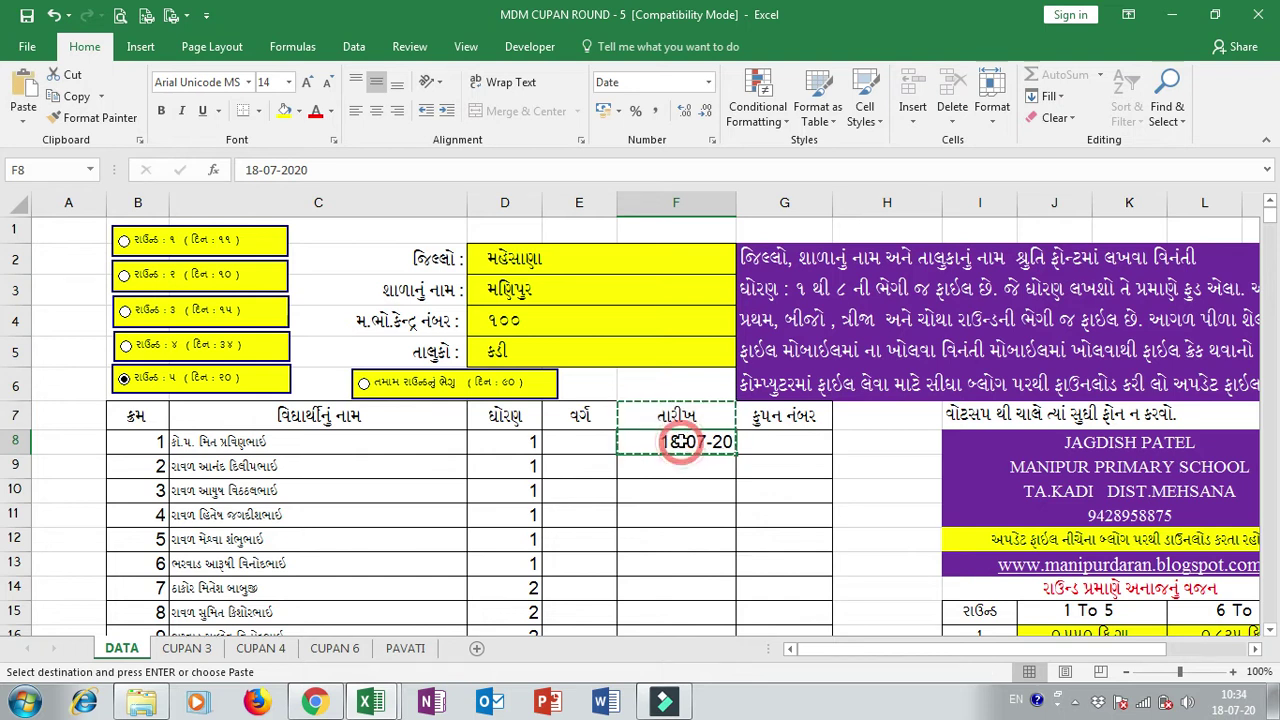
key("ctrl+c")
left_click_drag(688, 463, 690, 598)
scroll(690, 596, "up", 20)
key("ctrl+v")
- Enter coupon numbers 1, 2 and 3 in G8:G10 and extend the series down to G103
left_click(793, 386)
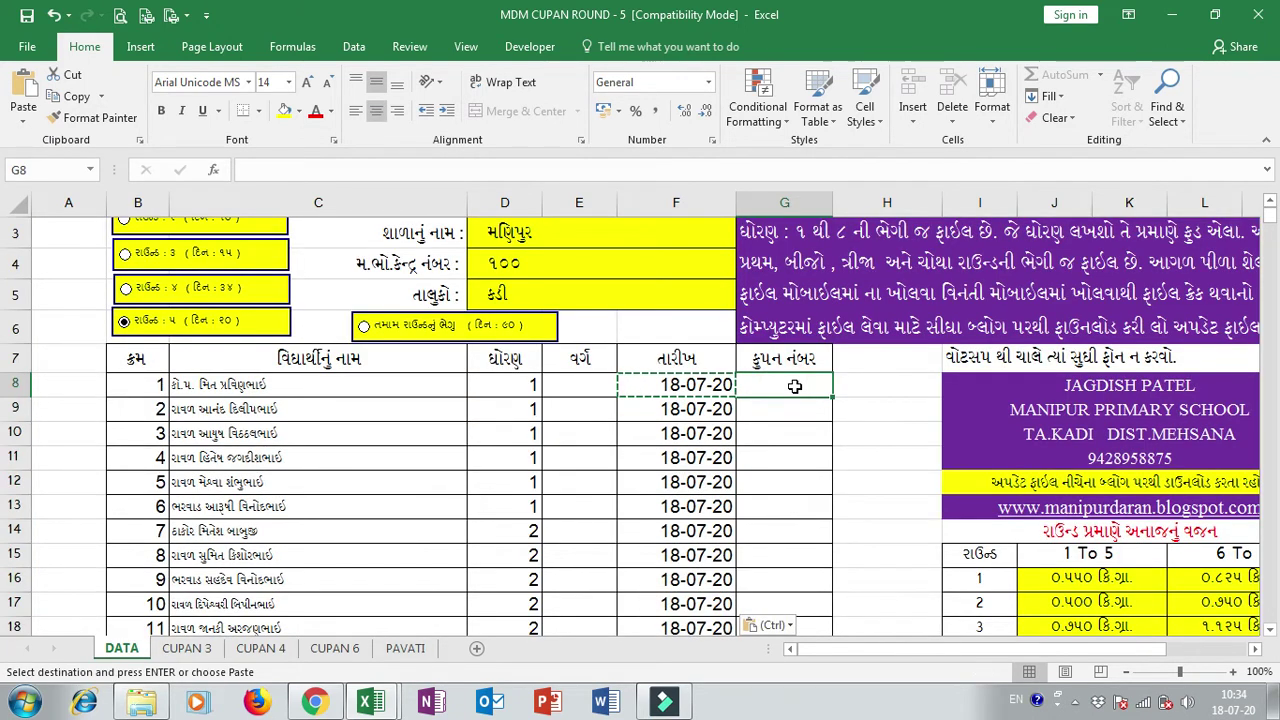
type("1")
key("Return")
type("2")
key("Return")
type("3")
key("Return")
left_click_drag(800, 390, 837, 600)
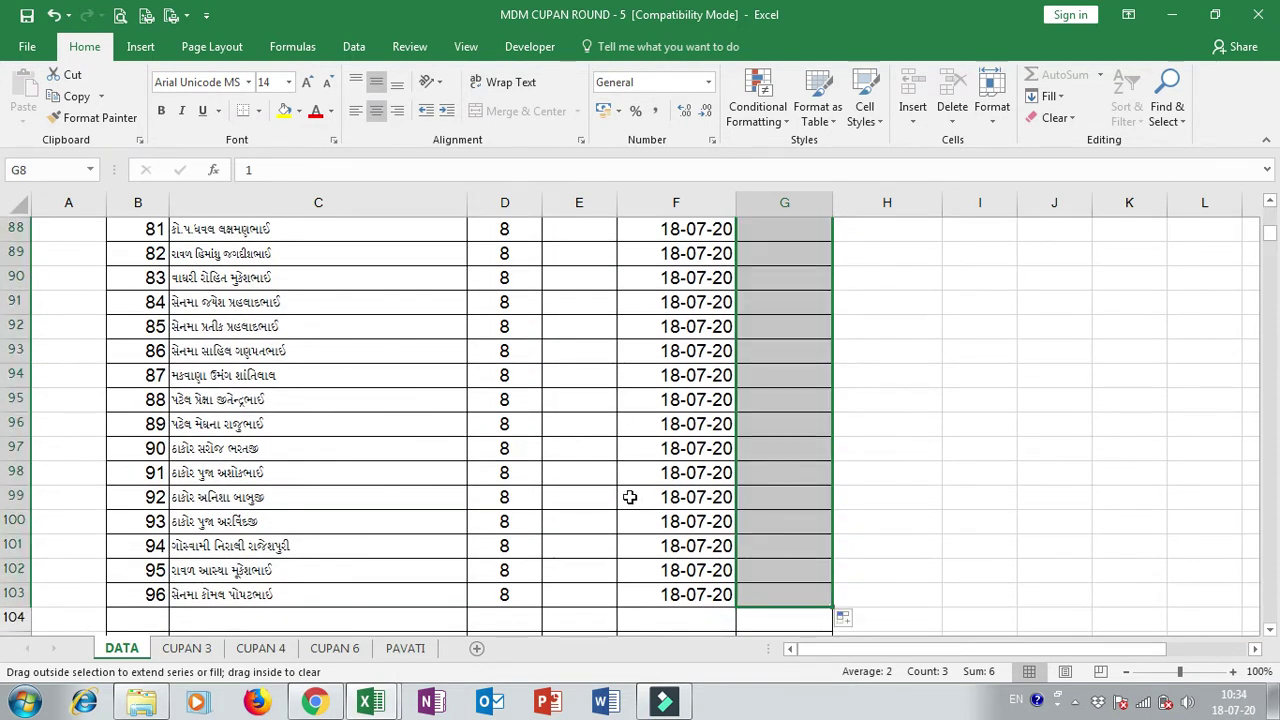
- Review the completed student rows back up to the first record and the blank class cells in E8:E13
left_click(627, 495)
scroll(627, 480, "up", 1)
scroll(627, 476, "up", 17)
scroll(617, 430, "up", 4)
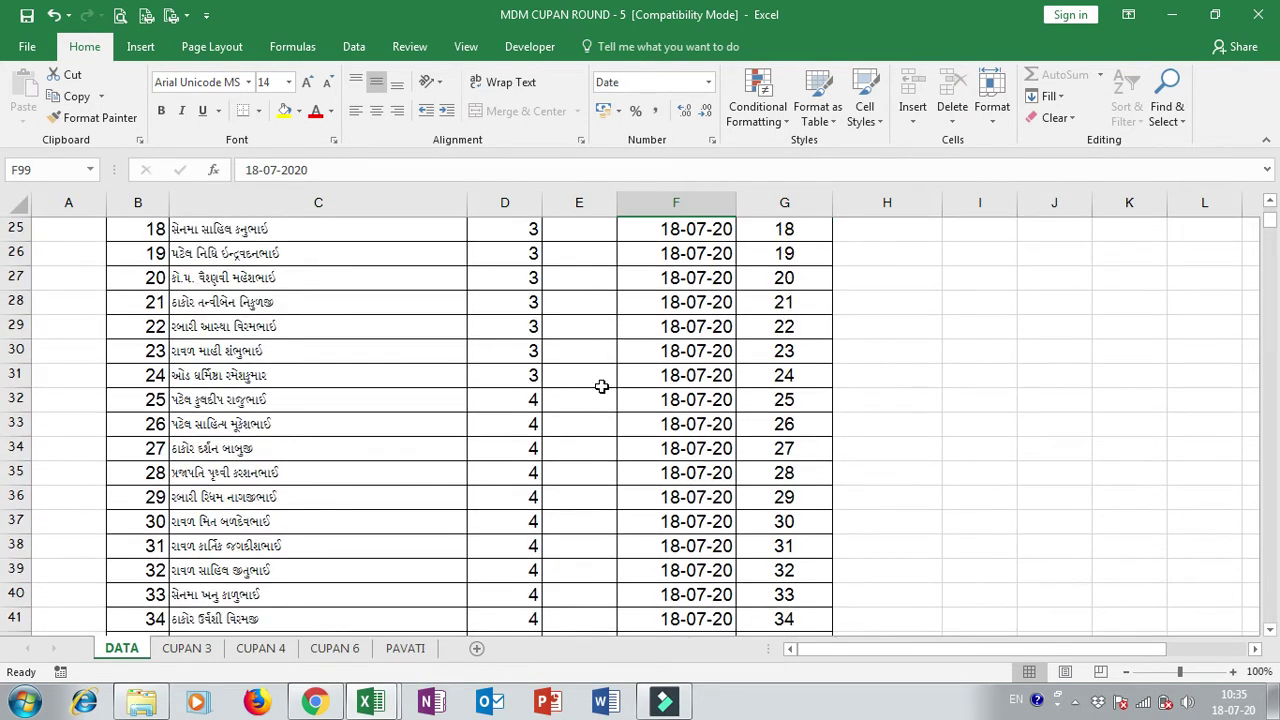
scroll(601, 386, "up", 5)
scroll(593, 290, "up", 3)
left_click_drag(588, 443, 586, 560)
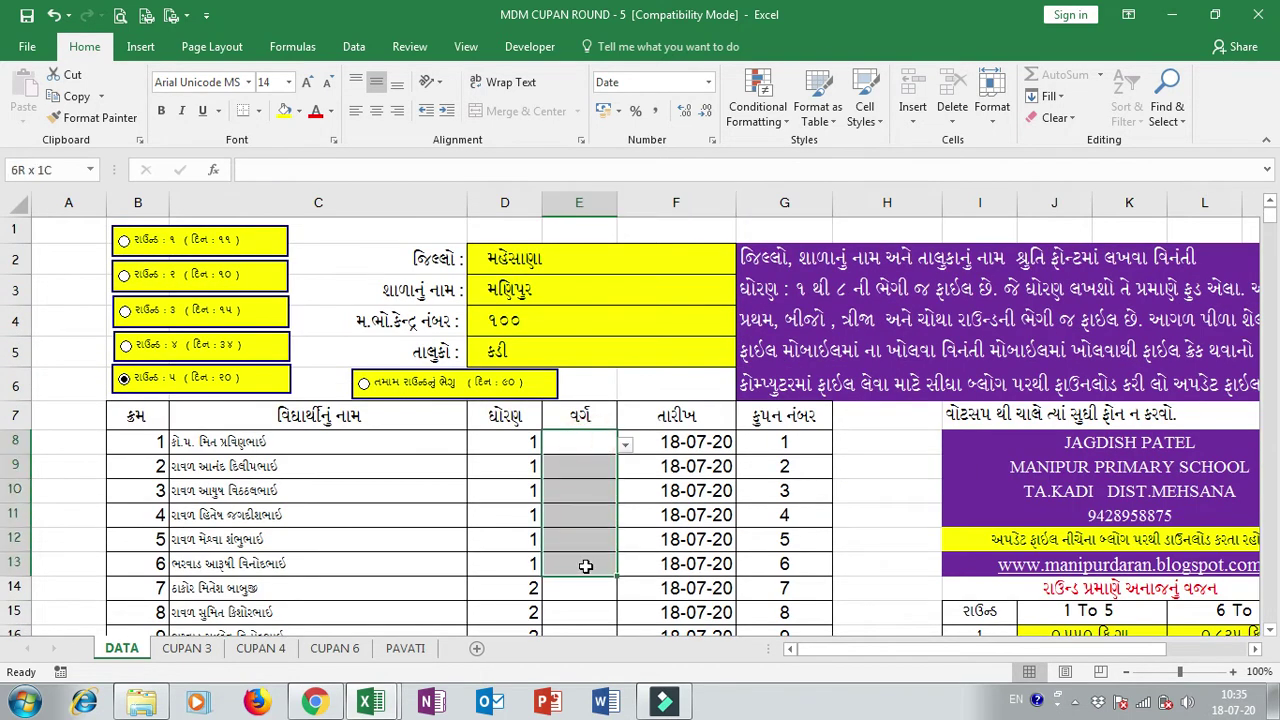
left_click(586, 506)
left_click(581, 451)
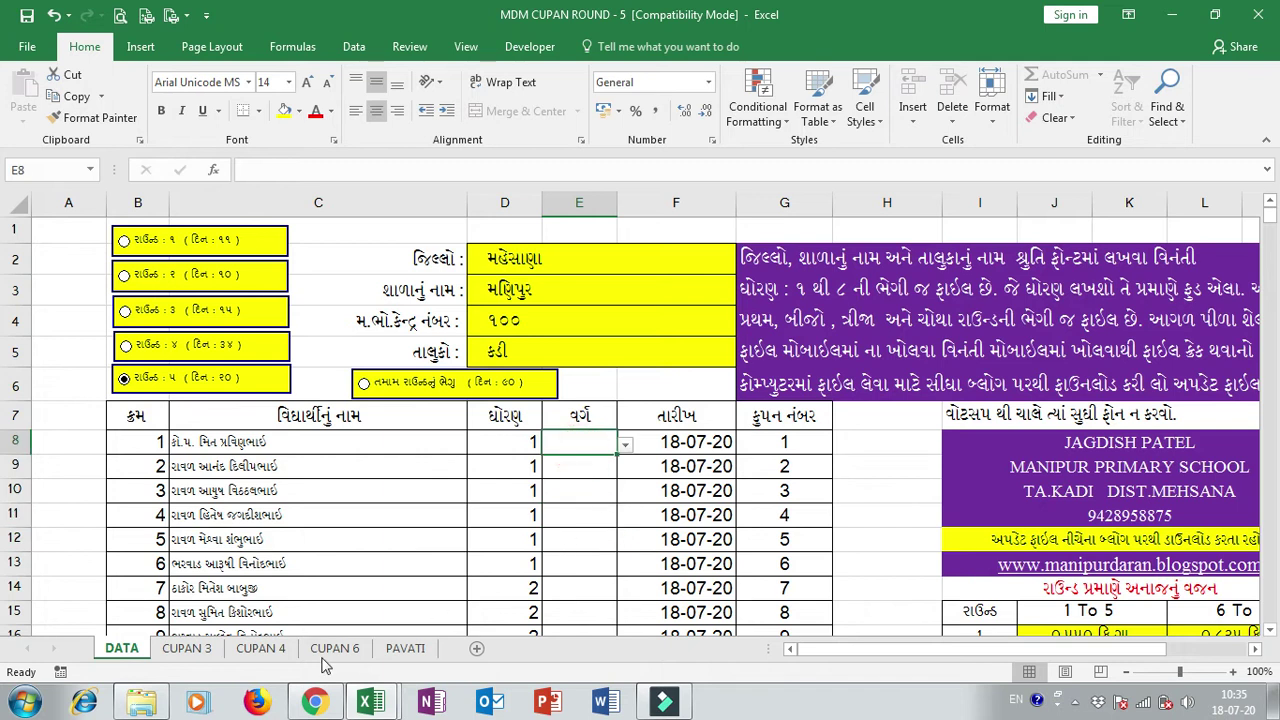
- Examine the generated coupons on the CUPAN 3, CUPAN 4 and CUPAN 6 sheets
left_click(200, 649)
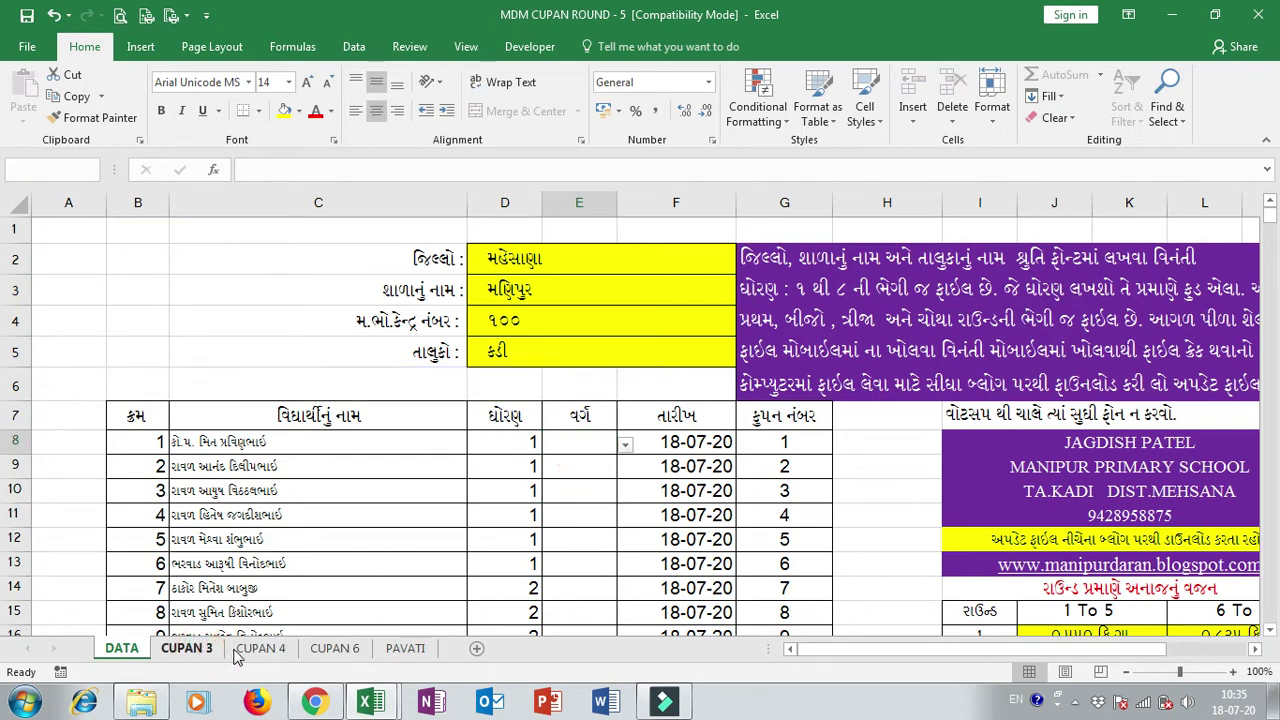
left_click(317, 431)
scroll(334, 460, "up", 4)
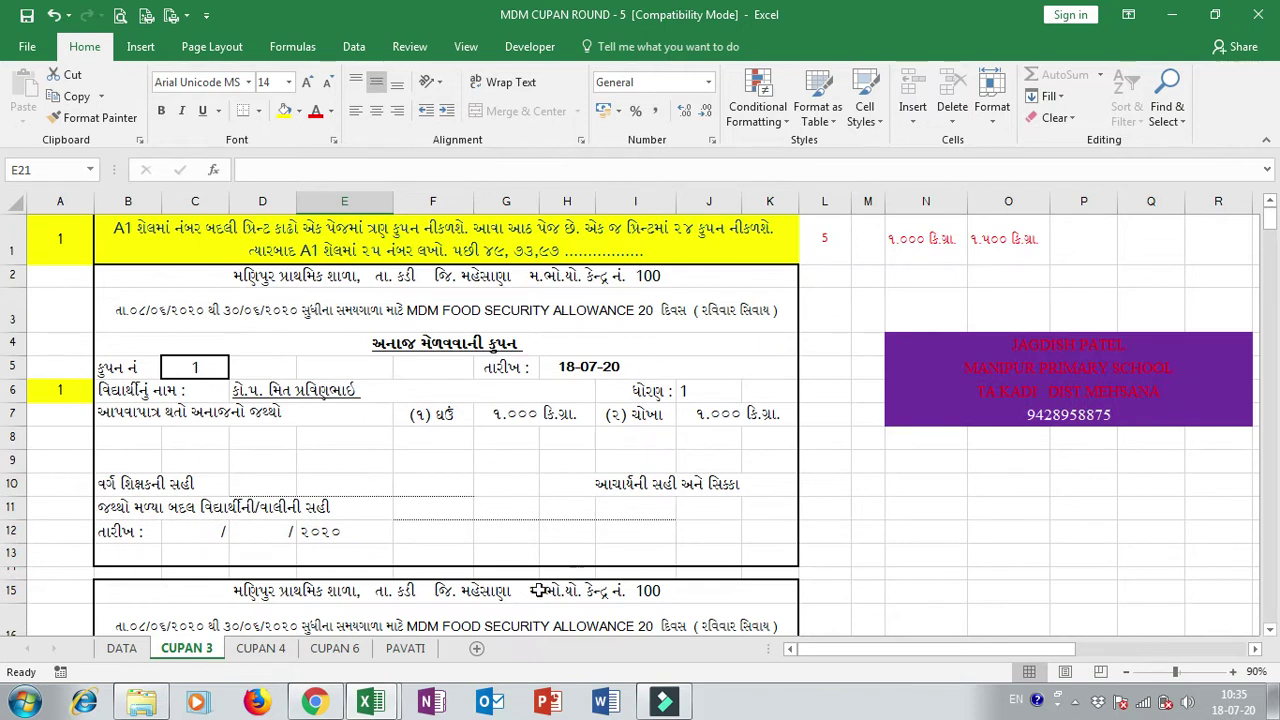
left_click(261, 649)
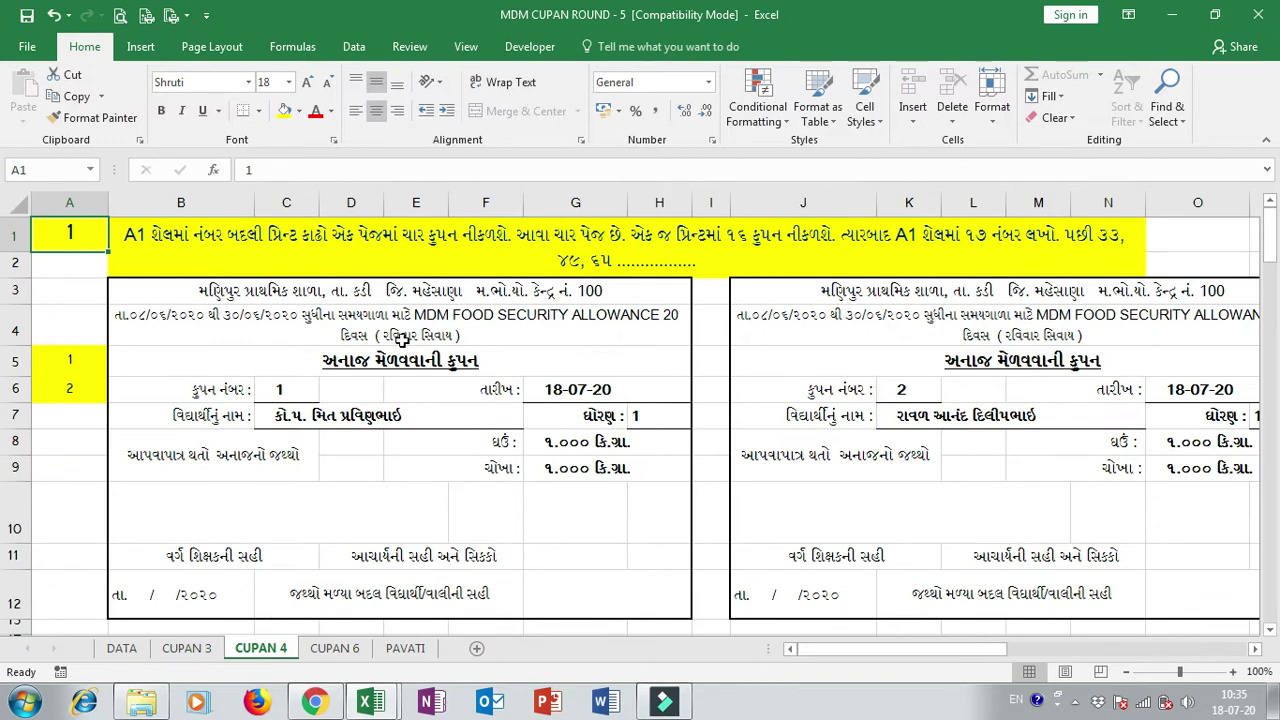
left_click(336, 650)
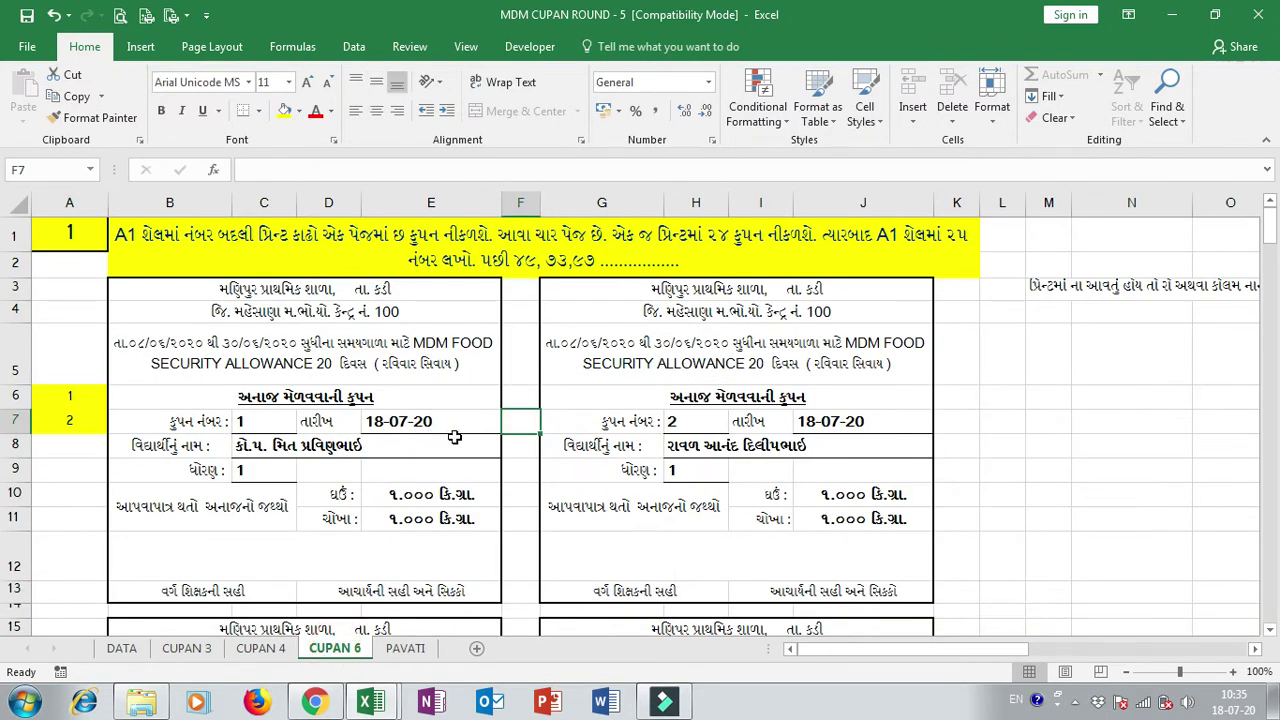
scroll(463, 440, "down", 4)
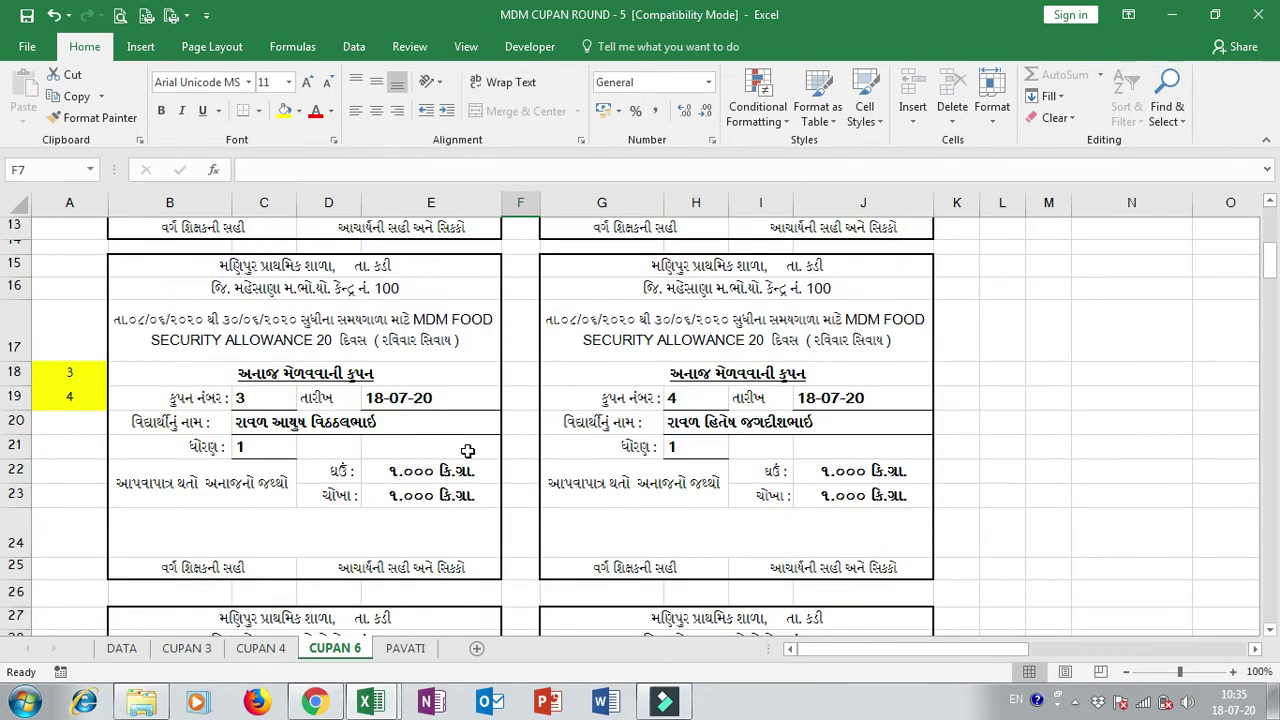
- Set the starting coupon number in A1 of the CUPAN 3 sheet to 25
scroll(468, 448, "up", 4)
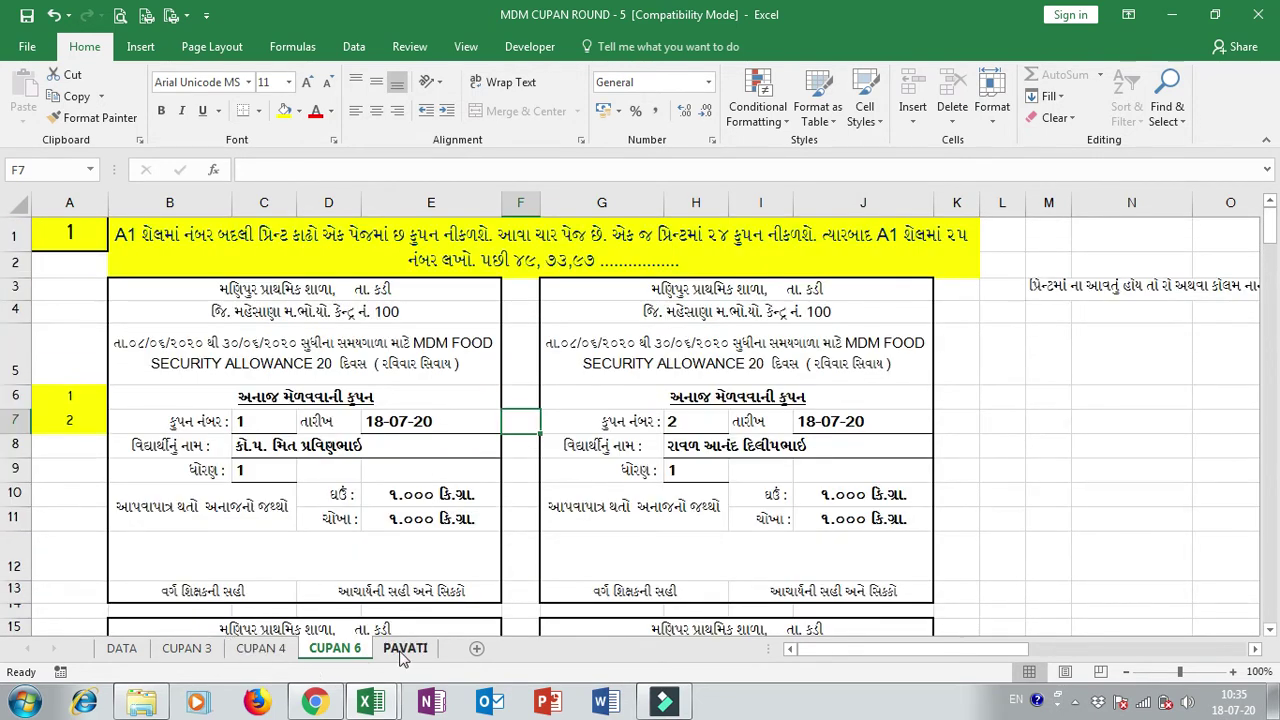
left_click(190, 649)
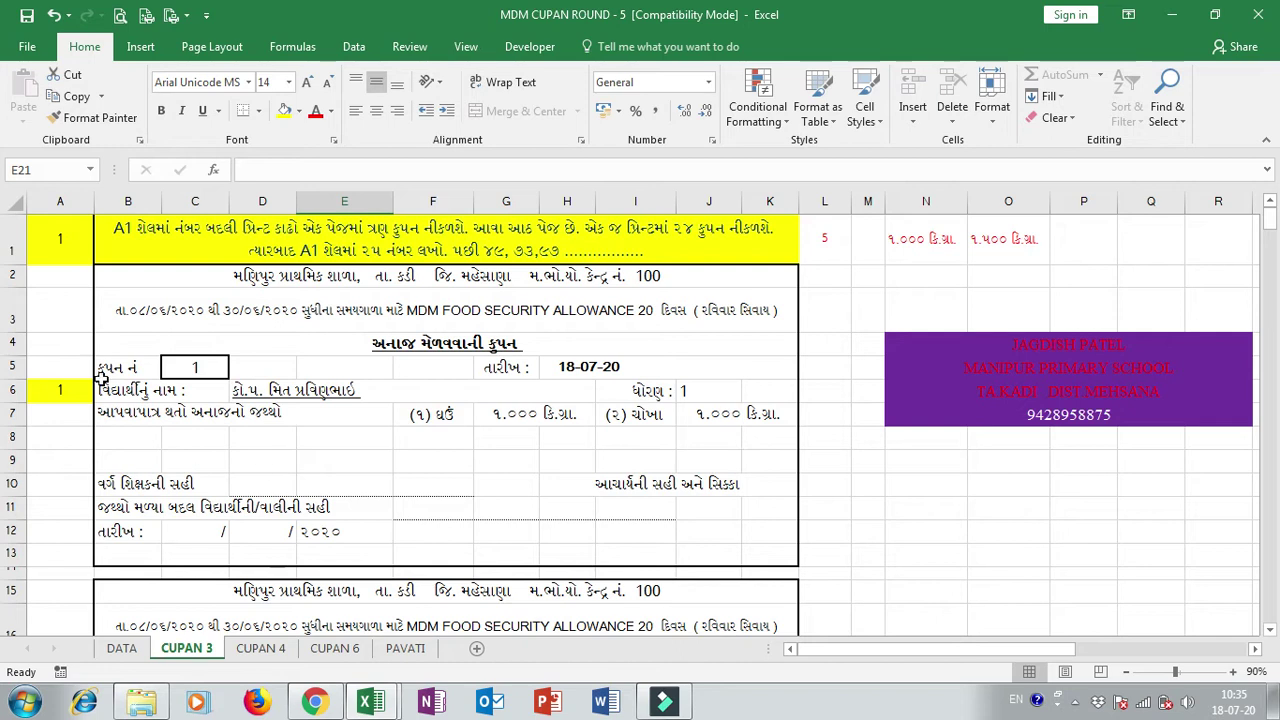
left_click(66, 250)
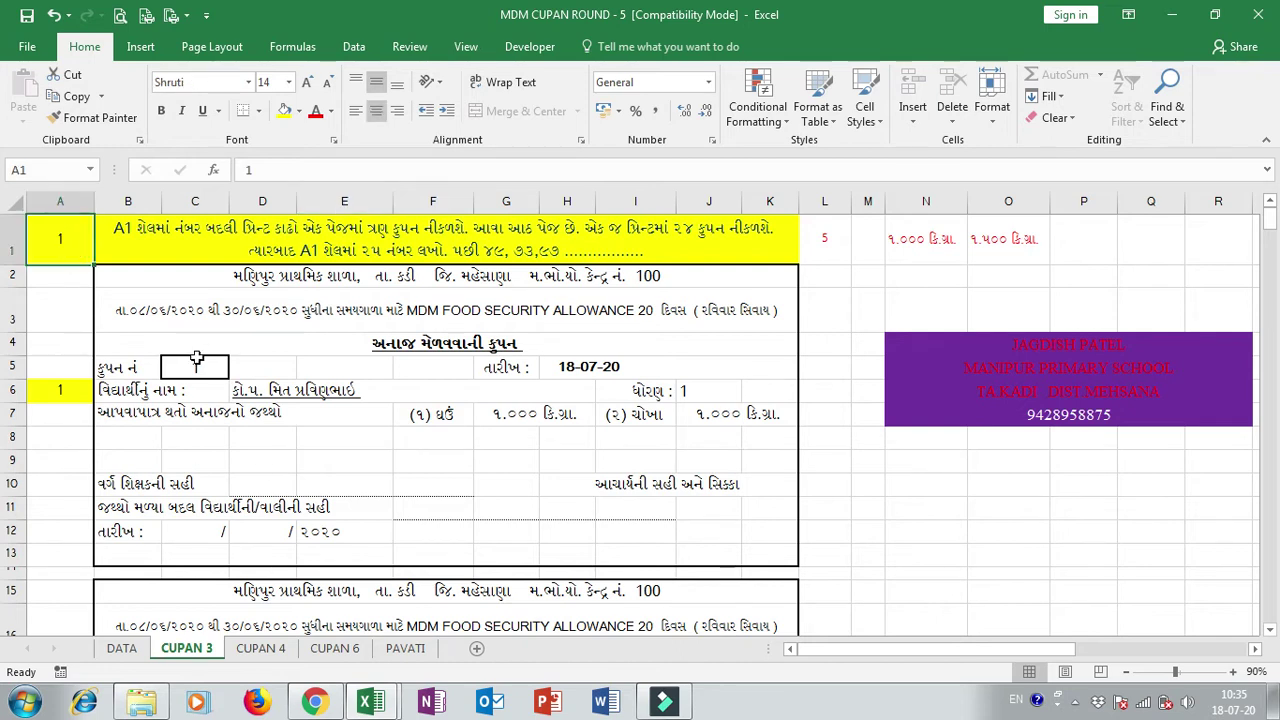
scroll(196, 357, "down", 16)
scroll(210, 410, "up", 16)
left_click(71, 253)
type("25")
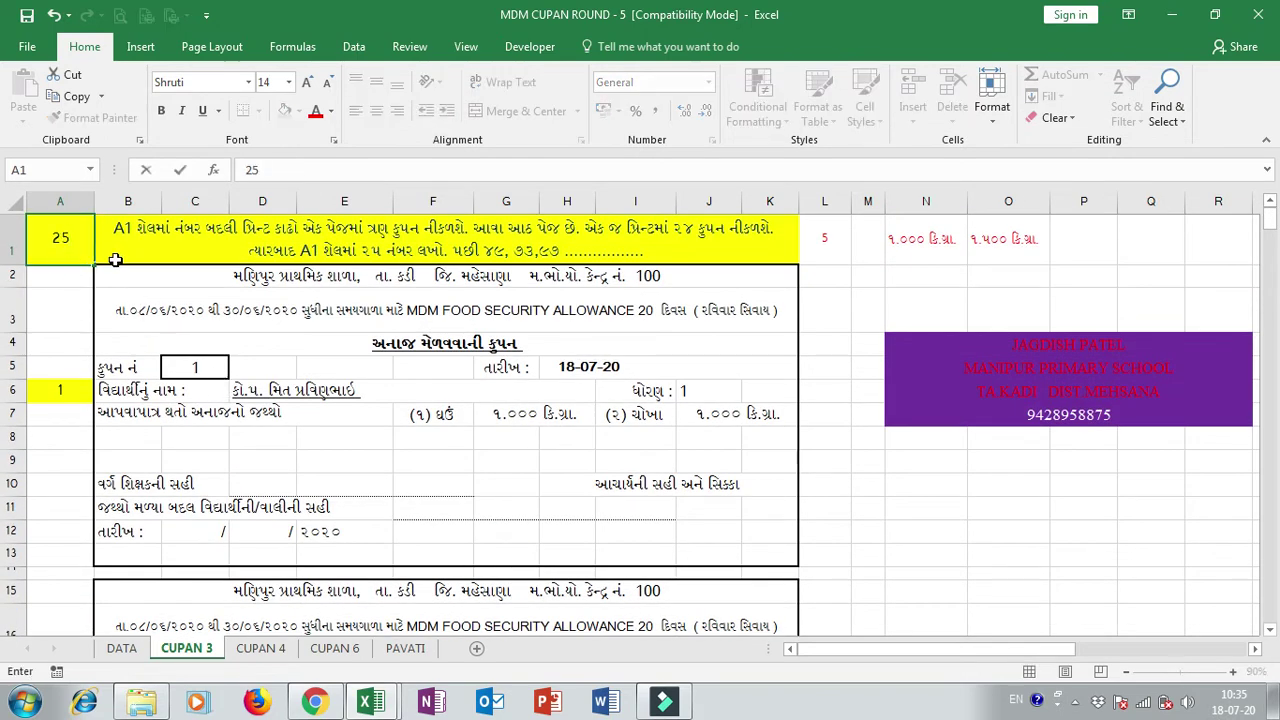
key("Return")
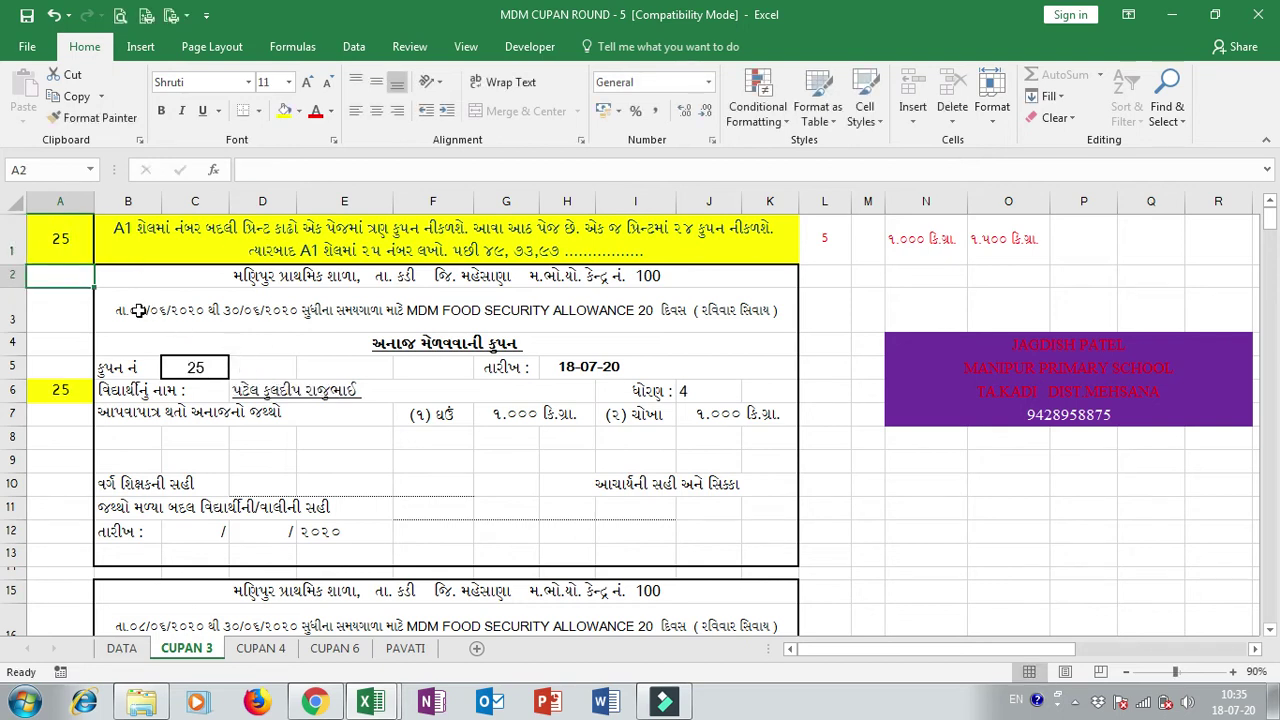
- Set the starting coupon number in A1 of the CUPAN 3 sheet to 49
left_click(77, 249)
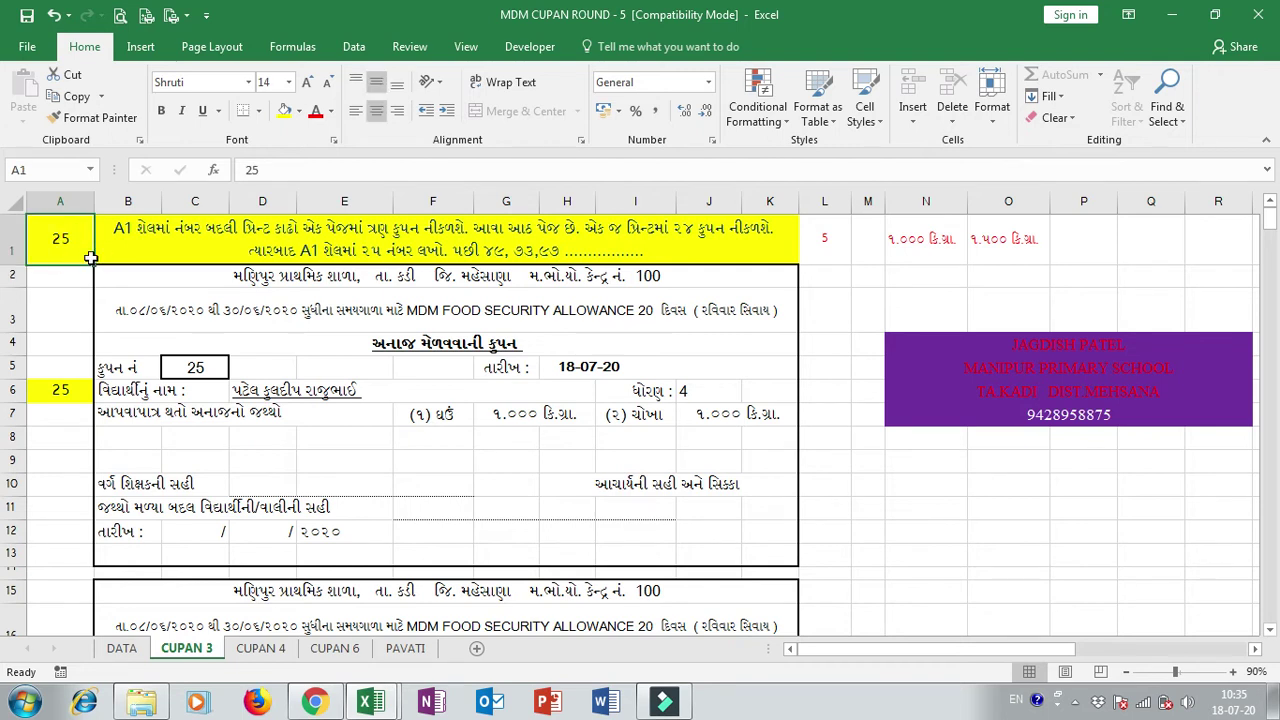
type("49")
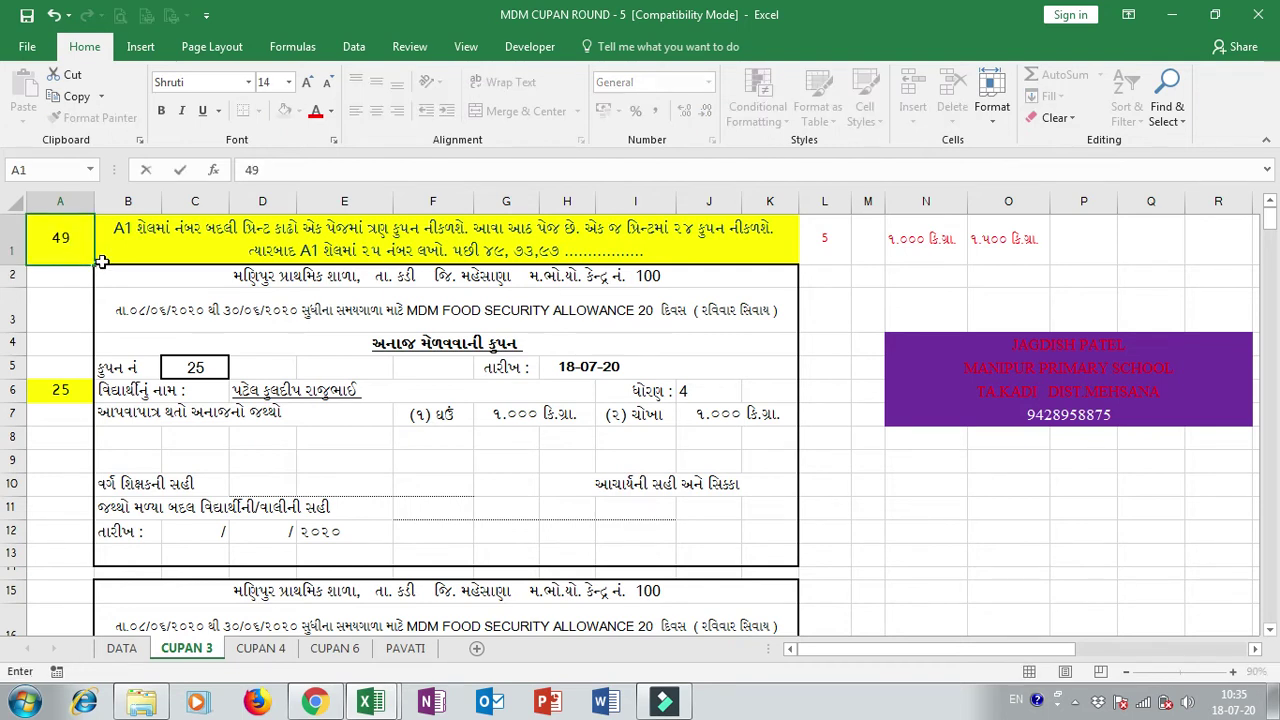
key("Return")
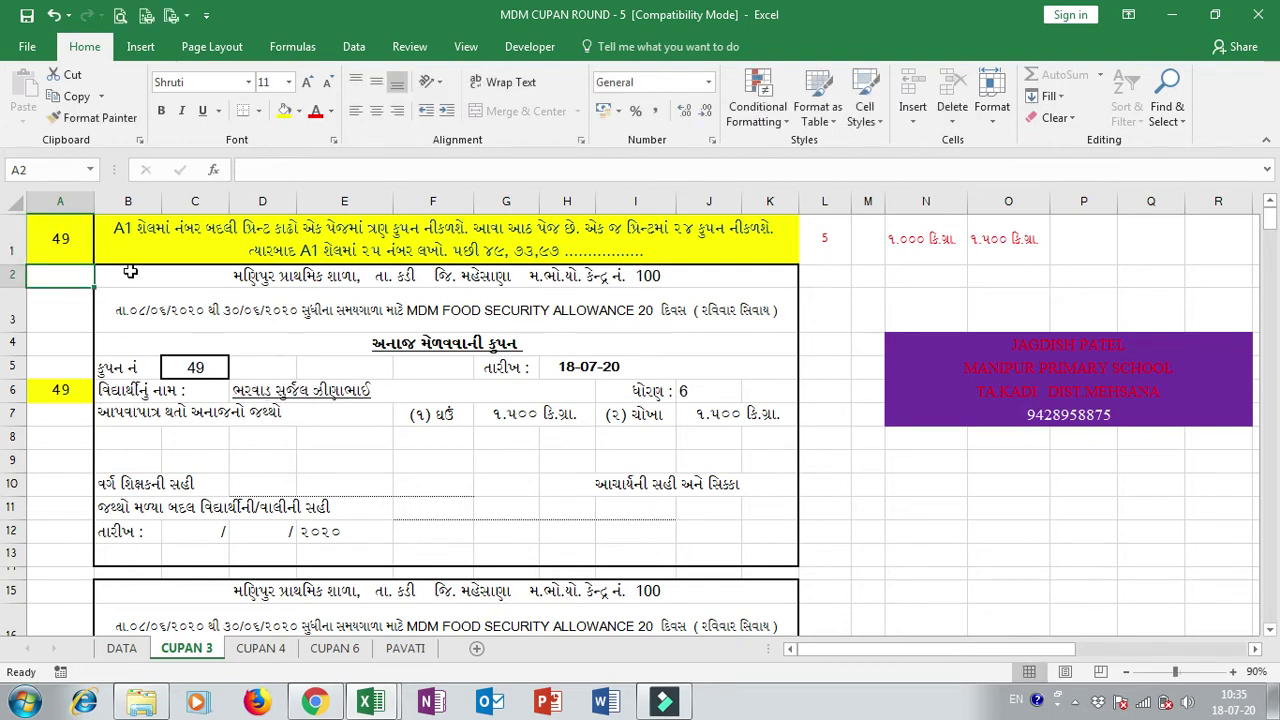
- Preview the CUPAN 3 printout with a page range of 1 to 3 and return to the sheet without printing
left_click(77, 249)
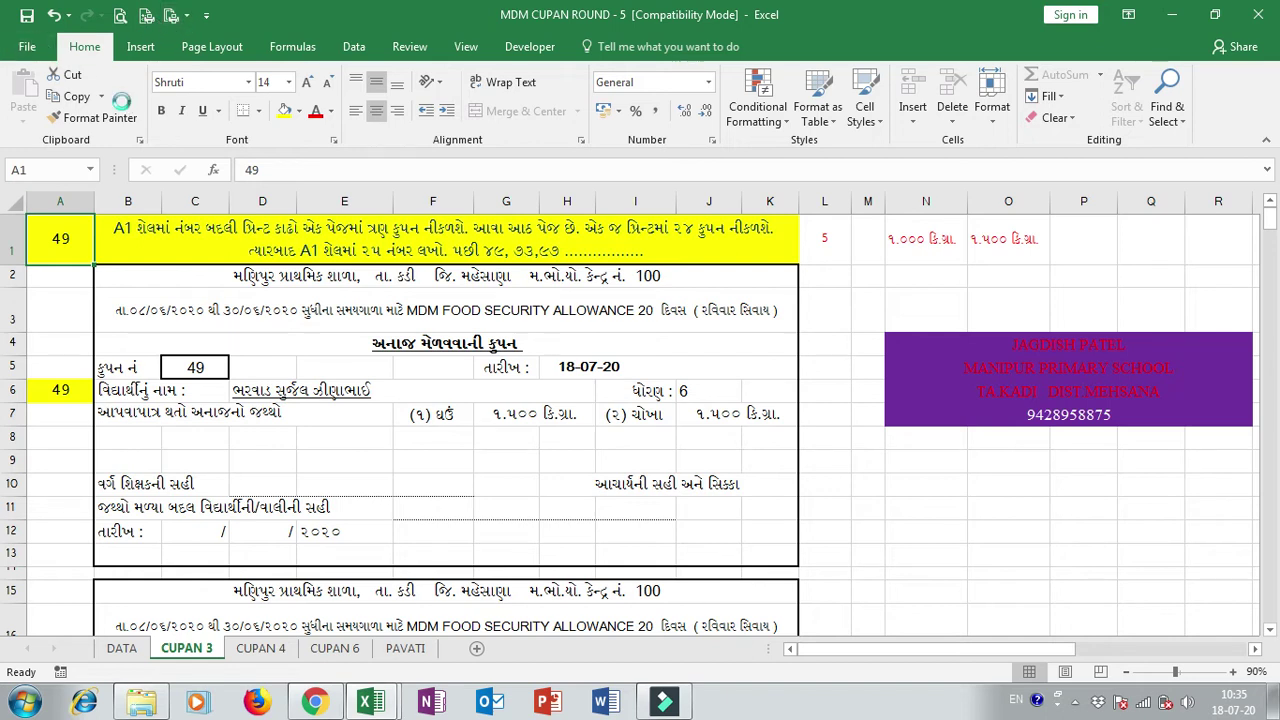
key("ctrl+p")
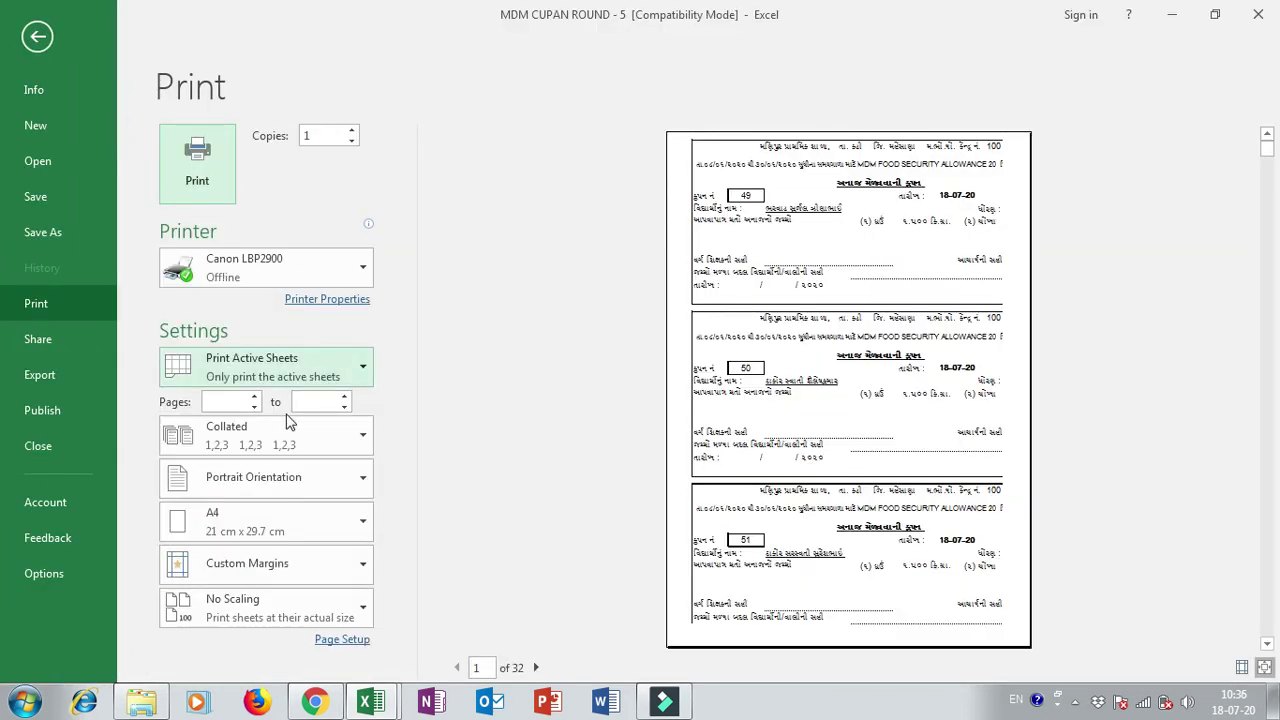
left_click(254, 398)
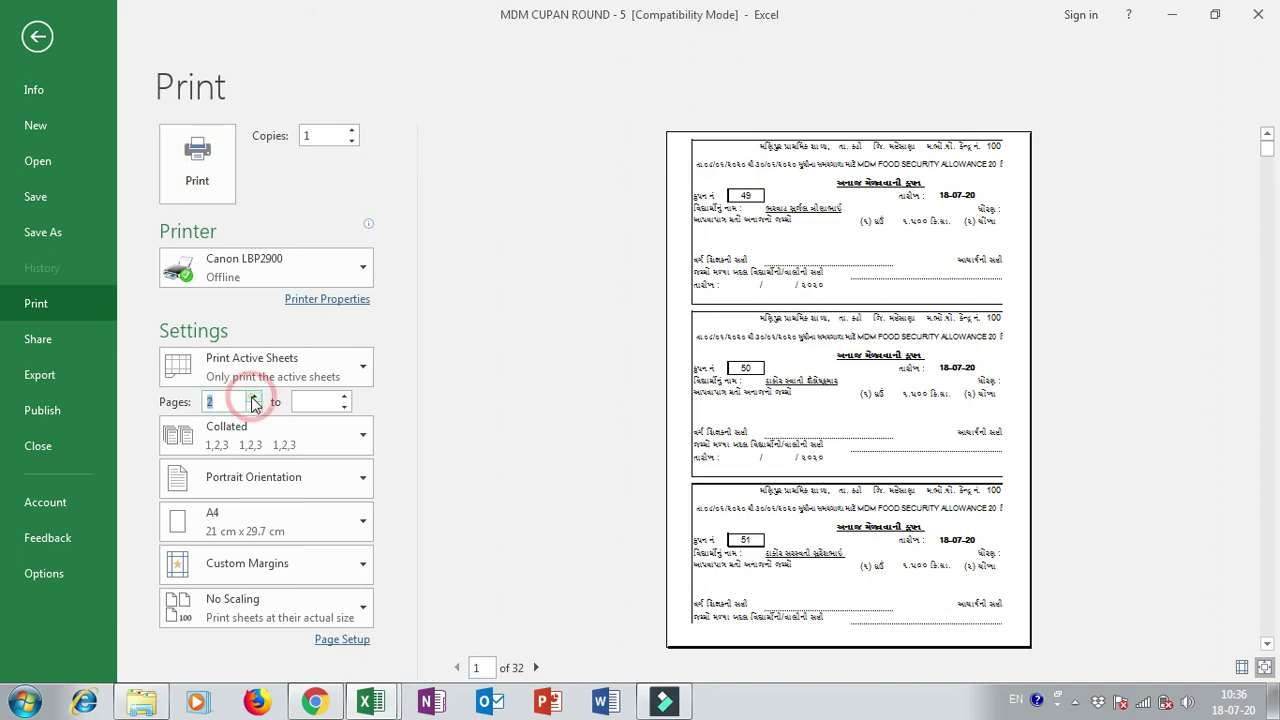
left_click(345, 398)
left_click(345, 397)
left_click(345, 409)
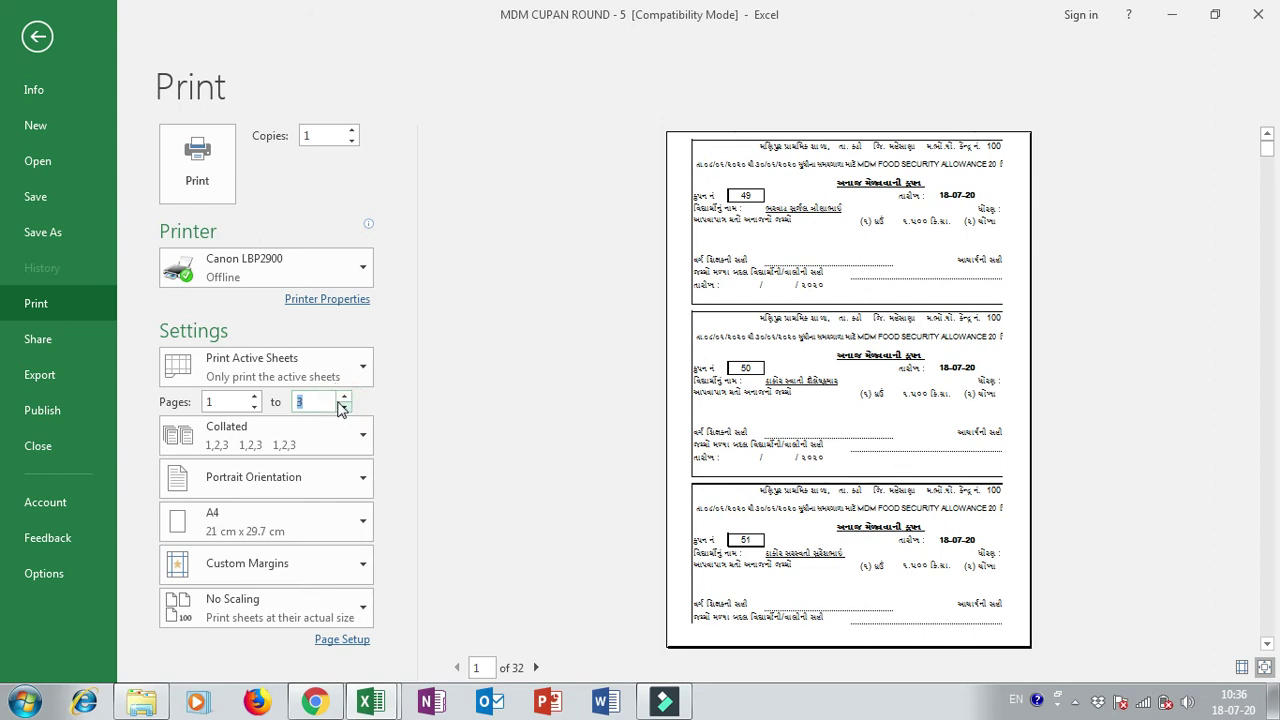
left_click(38, 38)
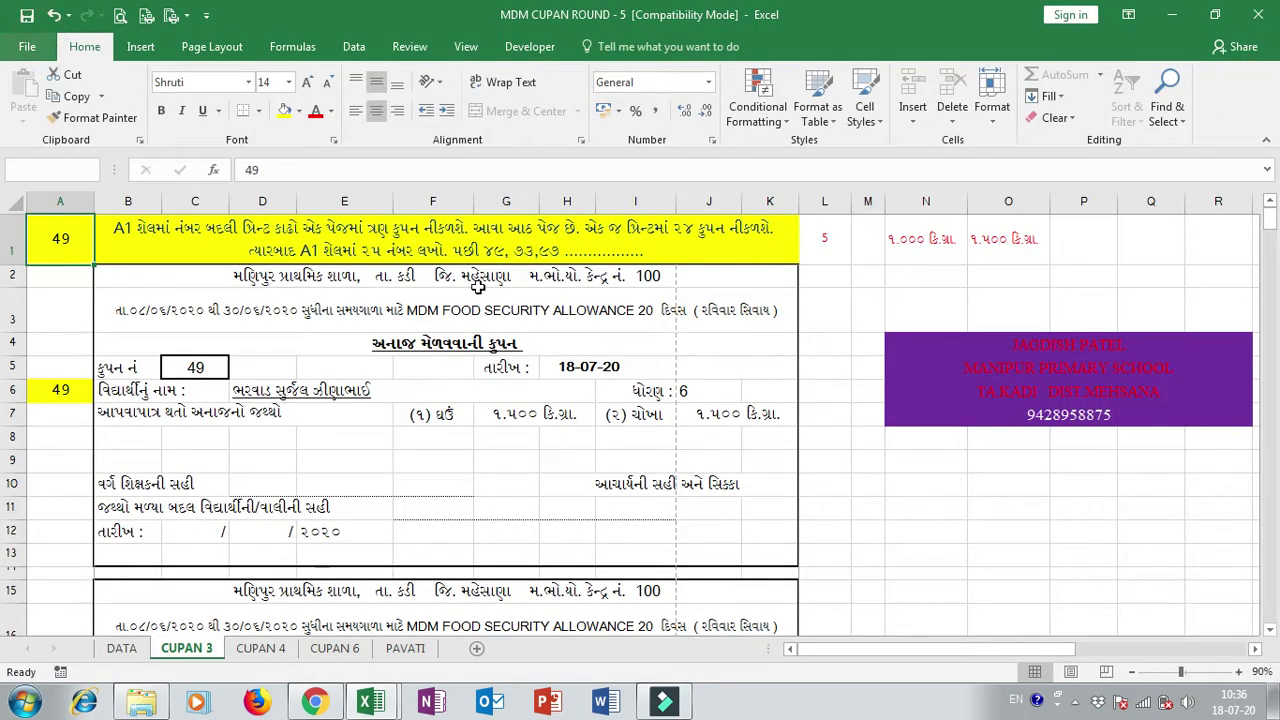
left_click(567, 398)
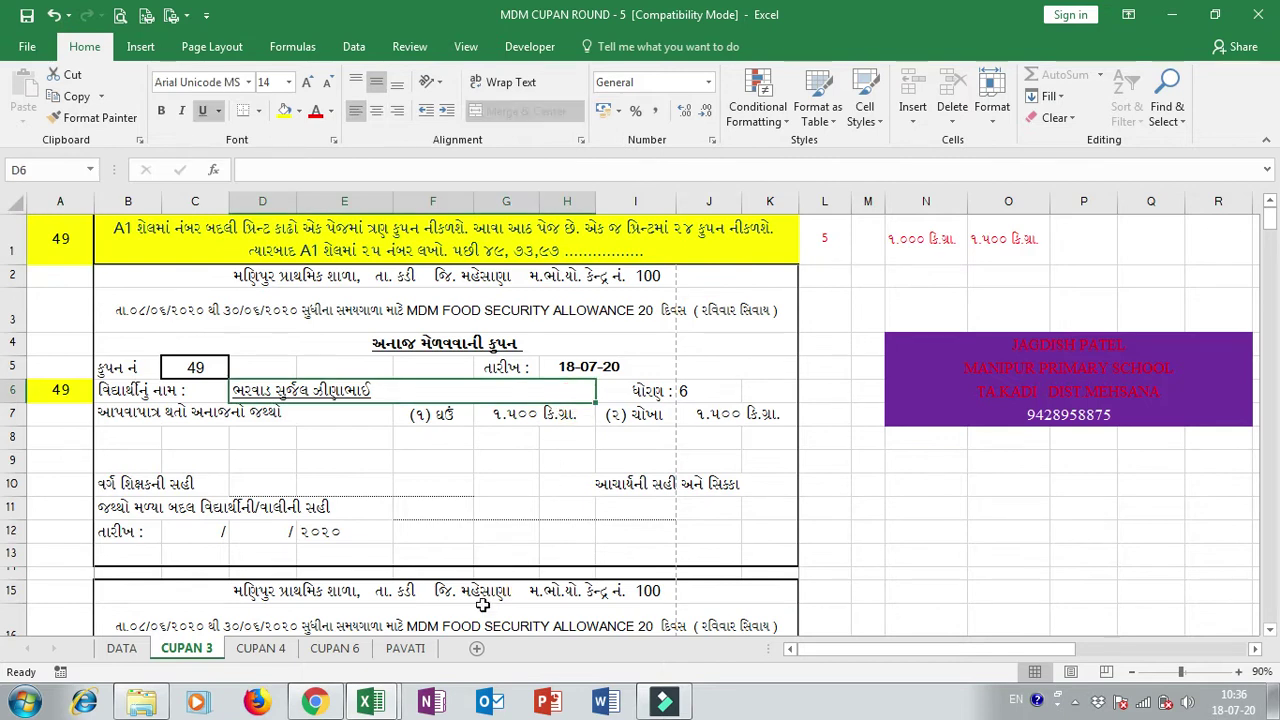
- Set the starting coupon number in A1 of the CUPAN 4 sheet to 17 and check the student names on its first two coupons
left_click(260, 648)
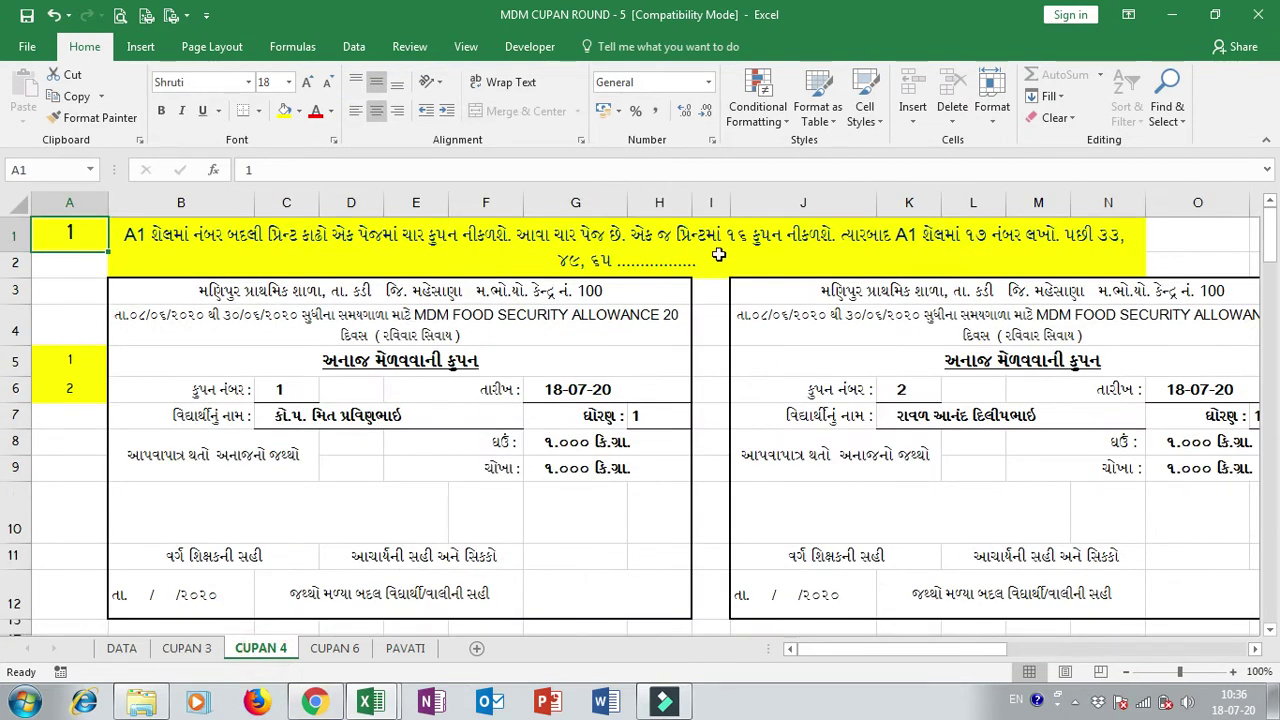
left_click(996, 238)
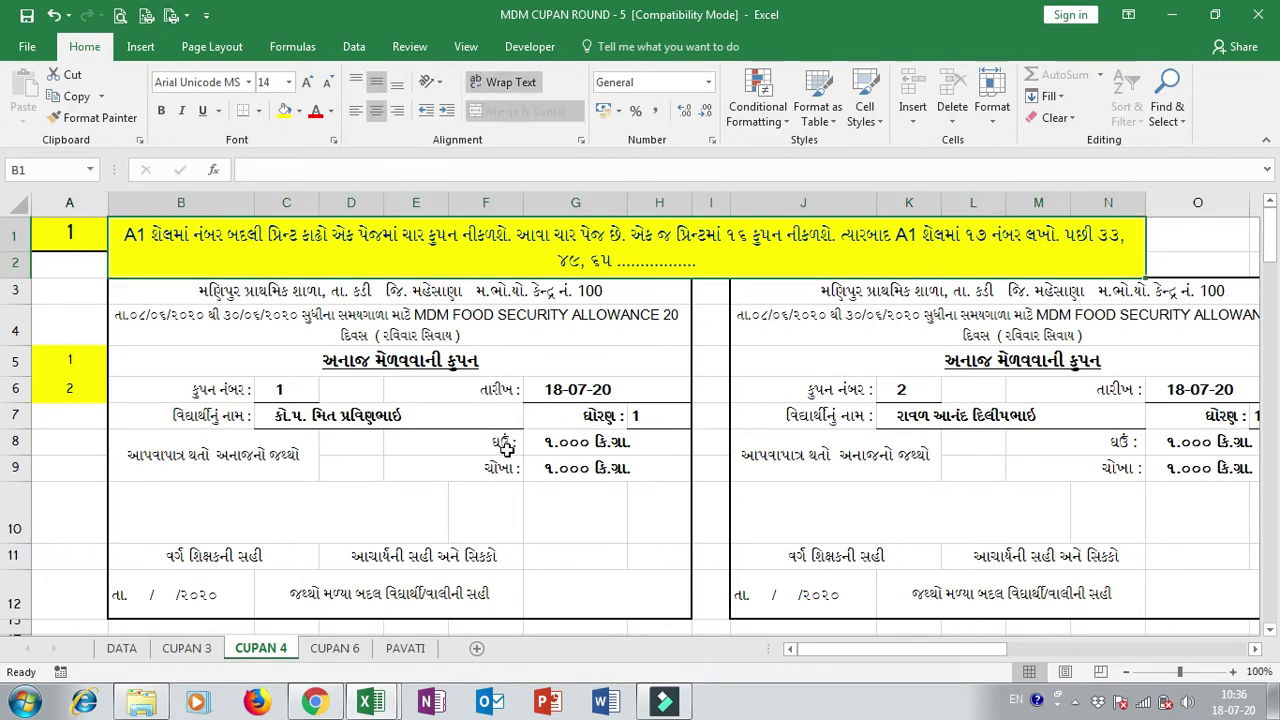
left_click(85, 237)
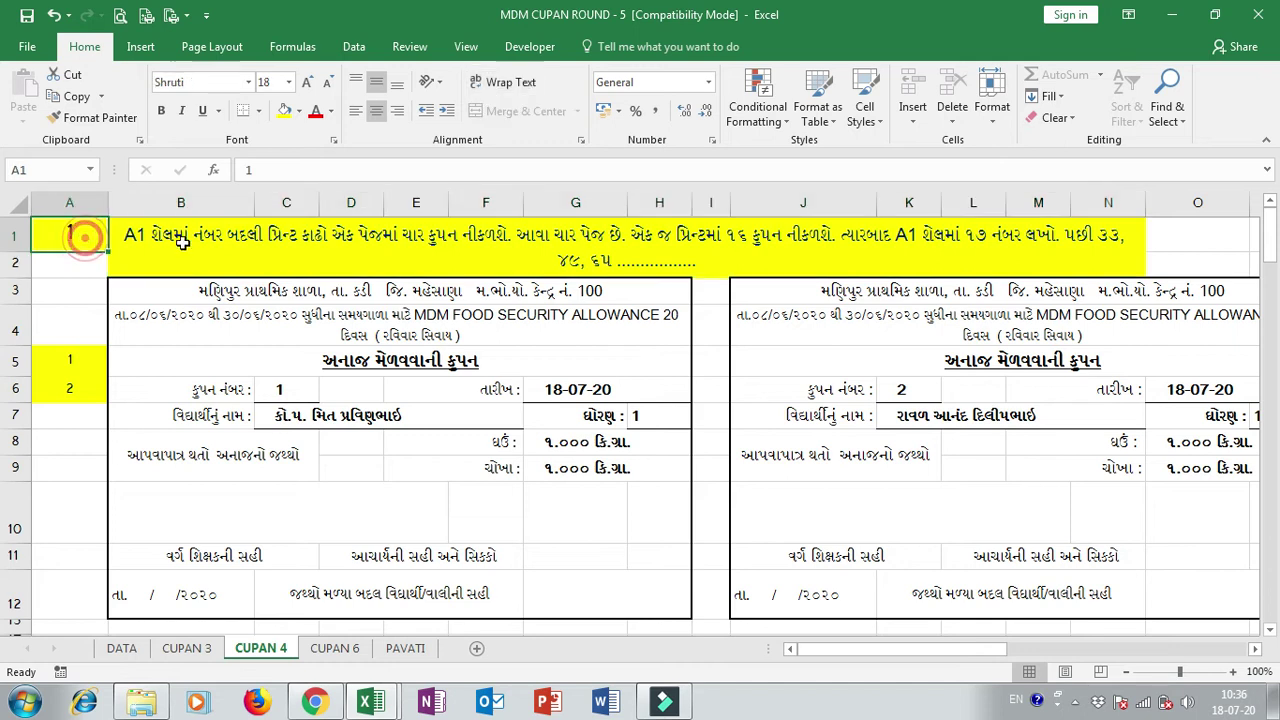
type("1")
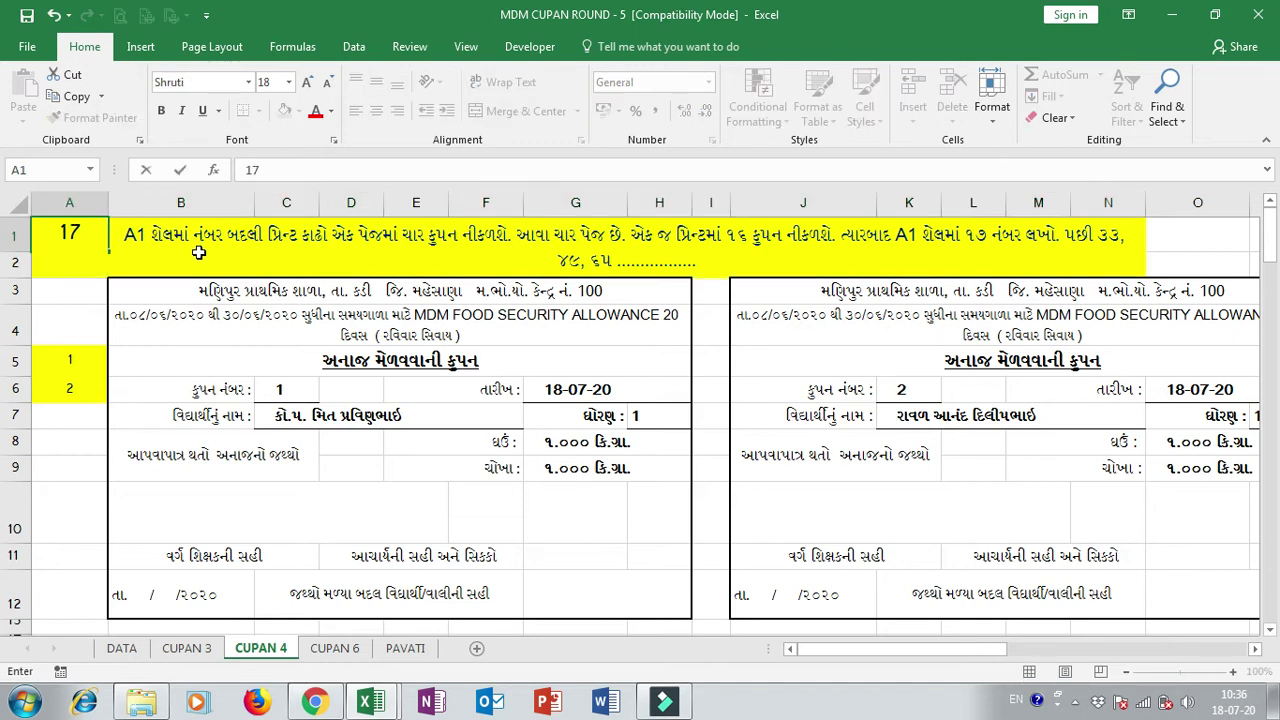
key("Return")
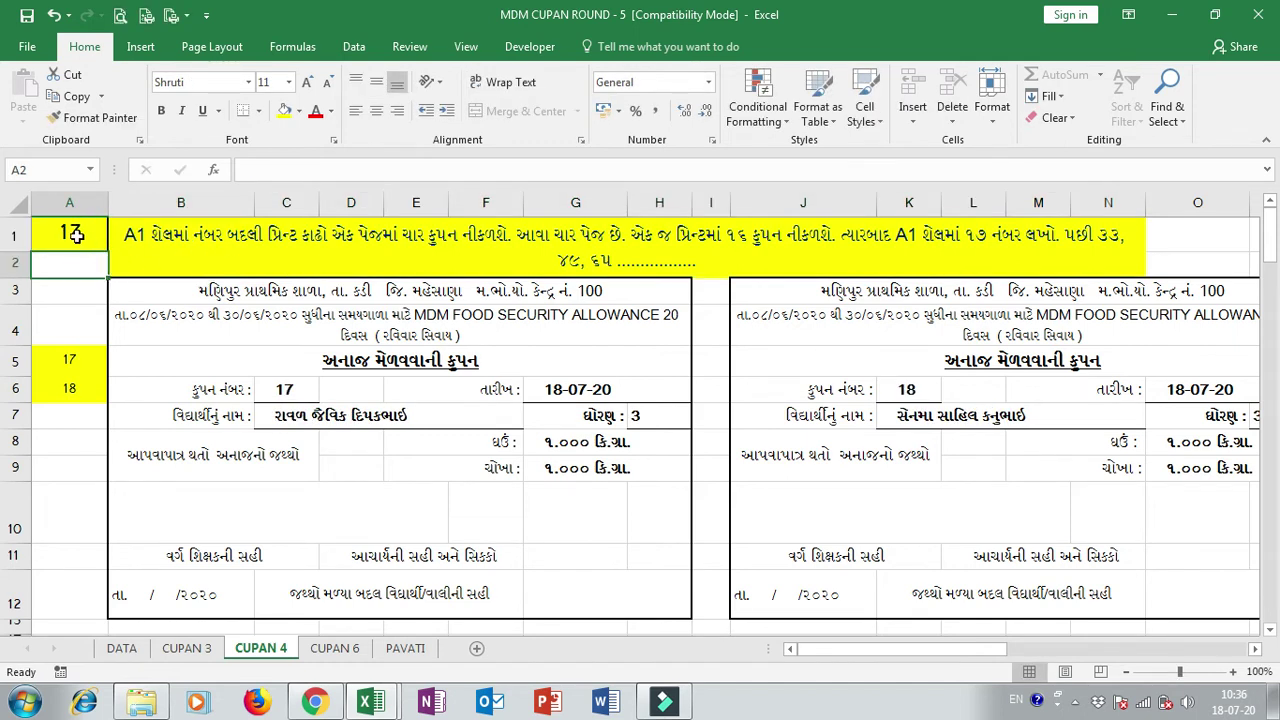
left_click(322, 414)
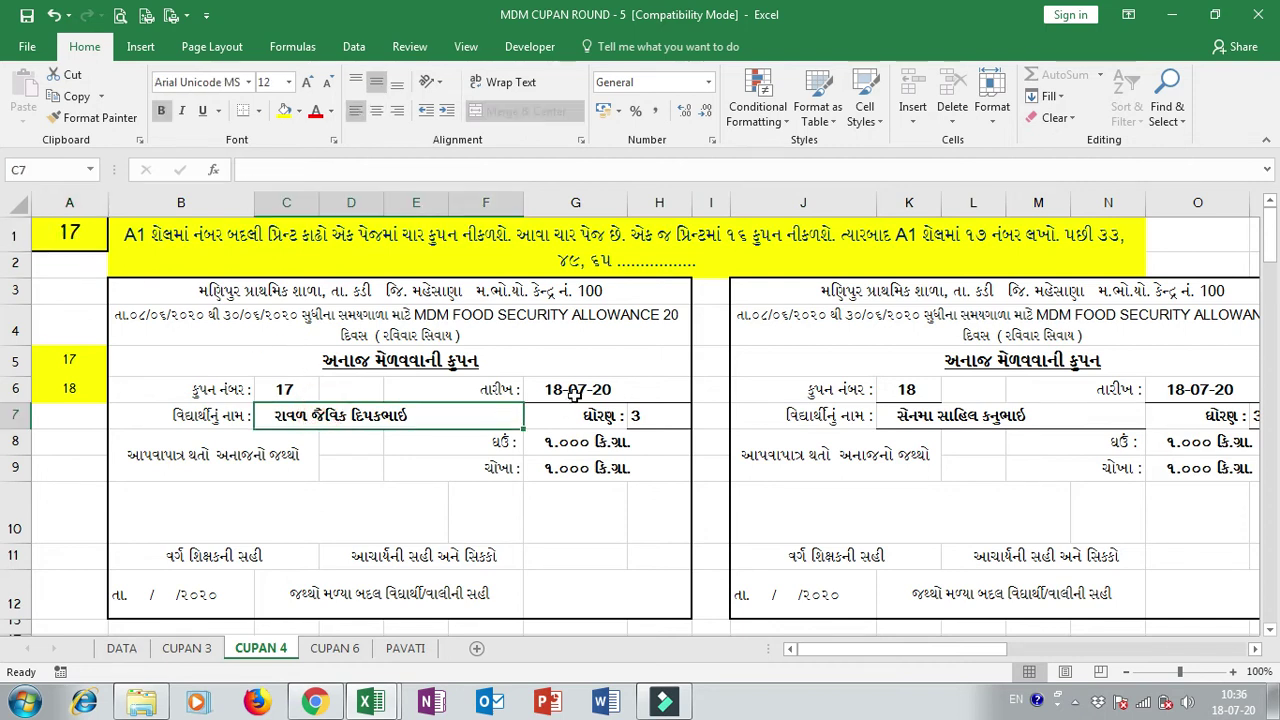
left_click(1000, 414)
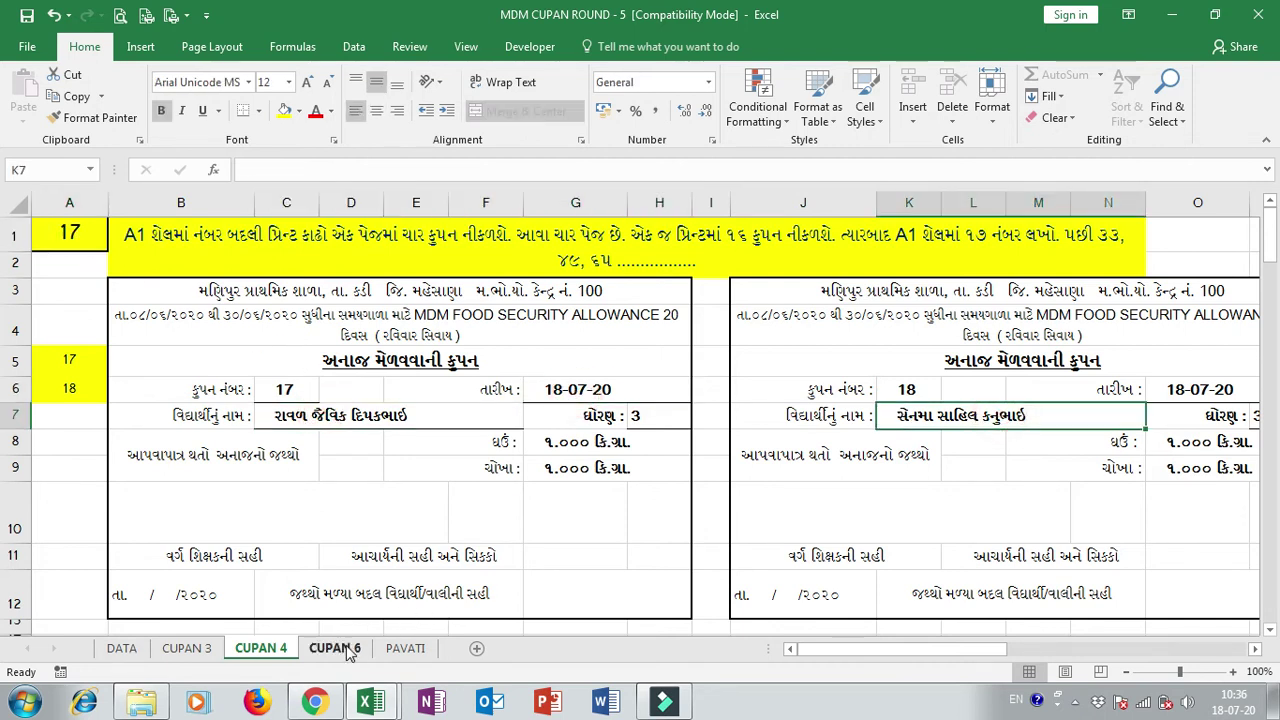
- Set the starting coupon number in A1 of the CUPAN 6 sheet to 25
left_click(336, 648)
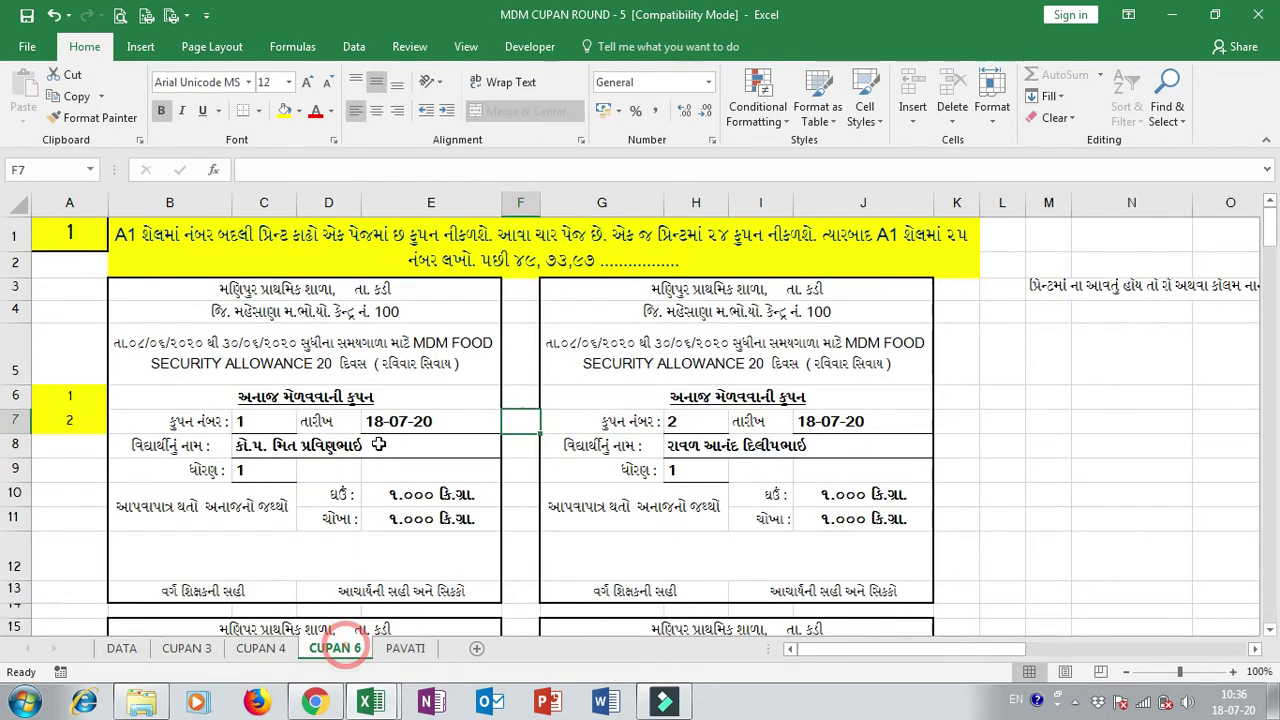
left_click(483, 261)
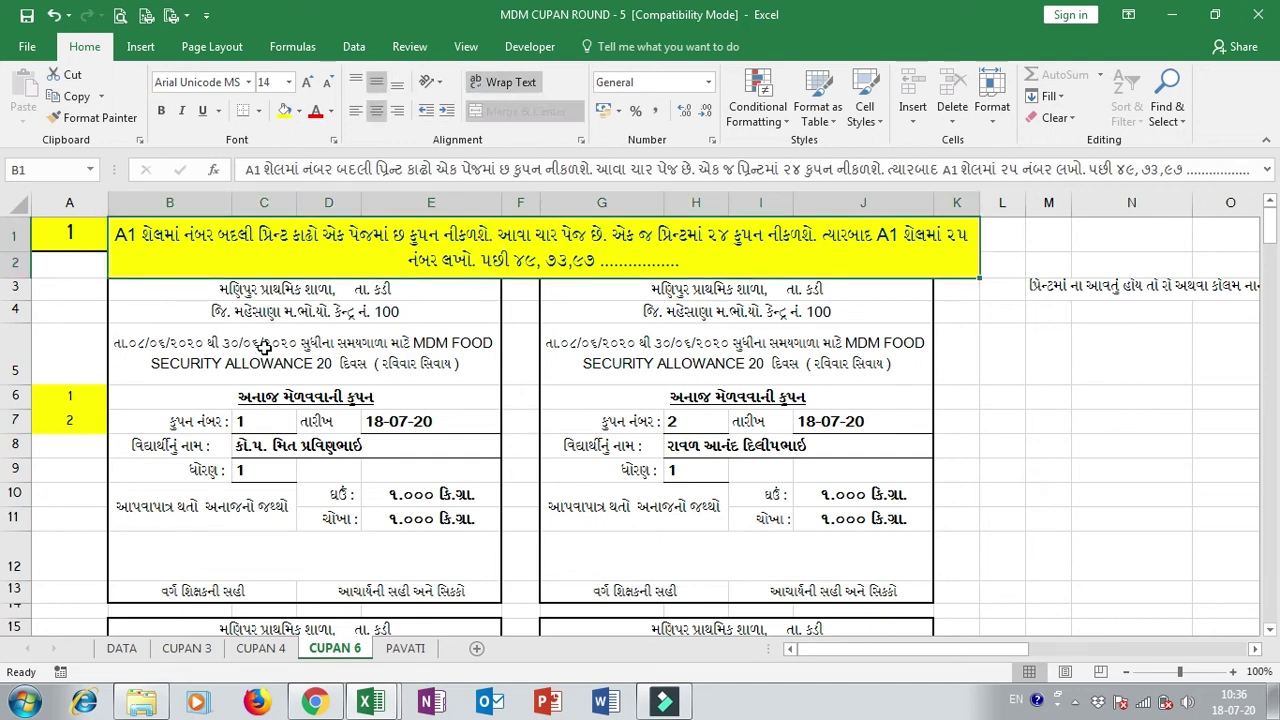
left_click(72, 236)
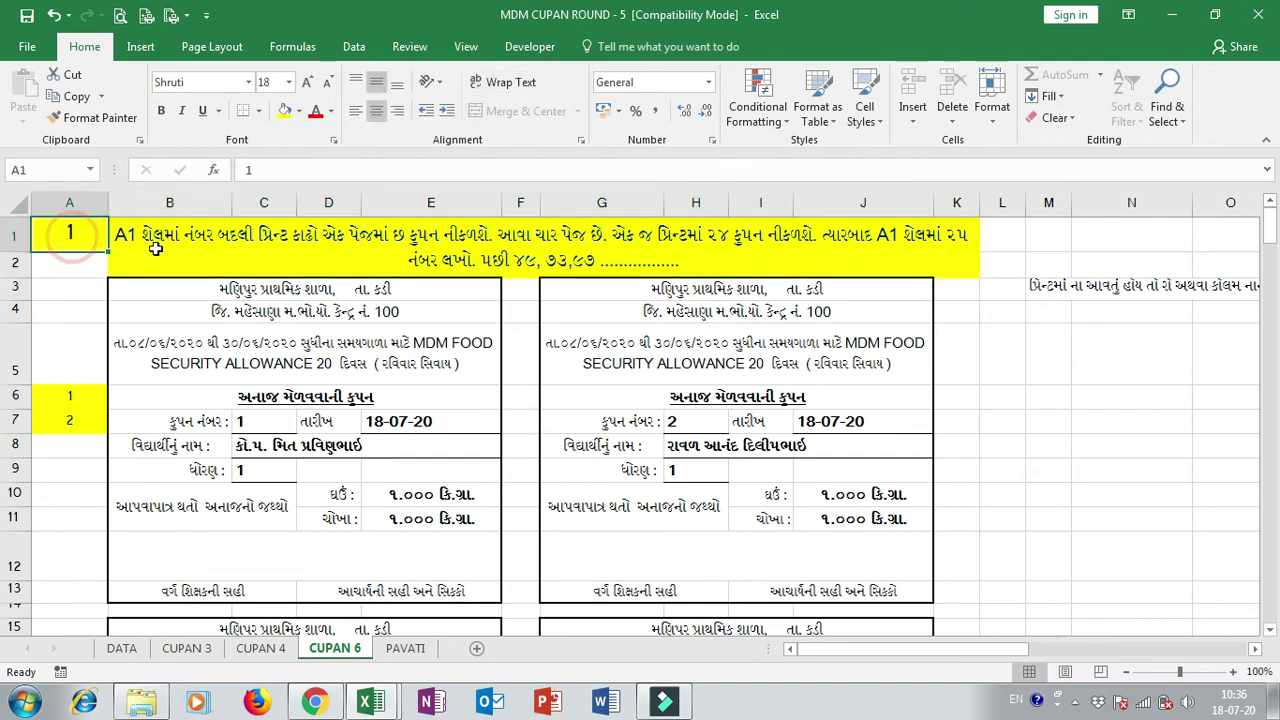
type("25")
key("Return")
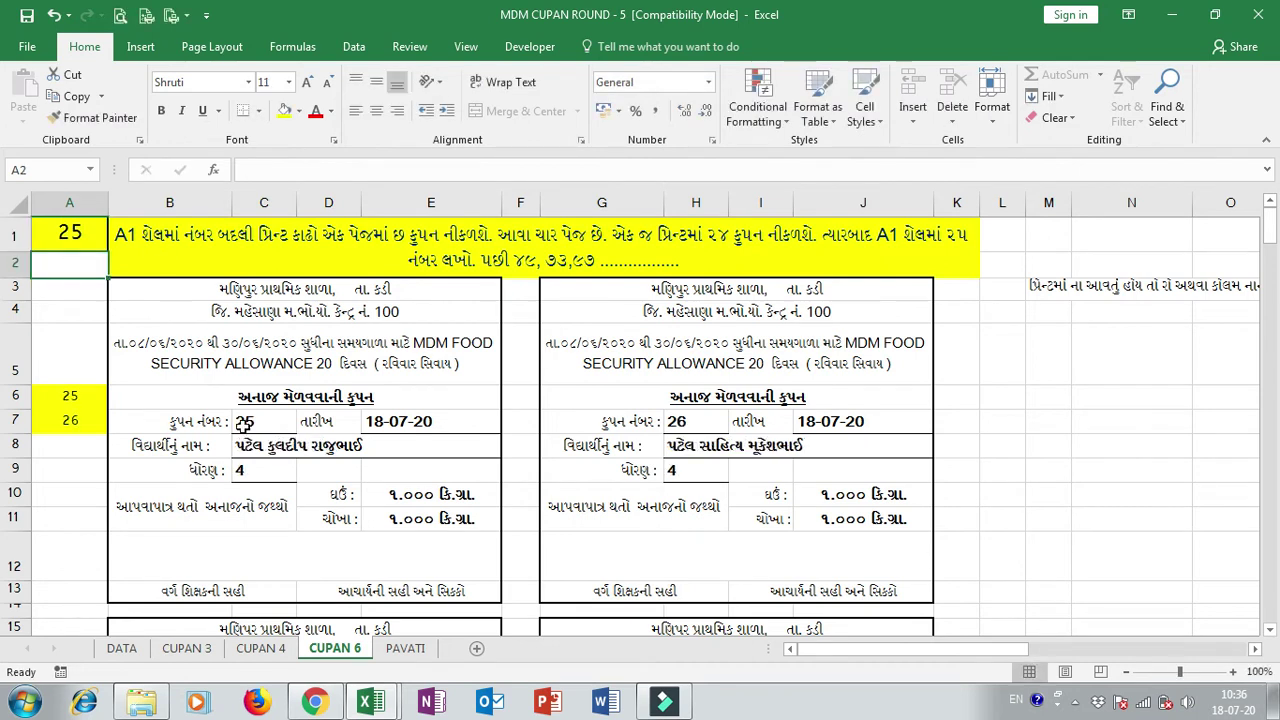
- Clear the class section in B2 of the PAVATI sheet and check the student list for standard 2
left_click(405, 649)
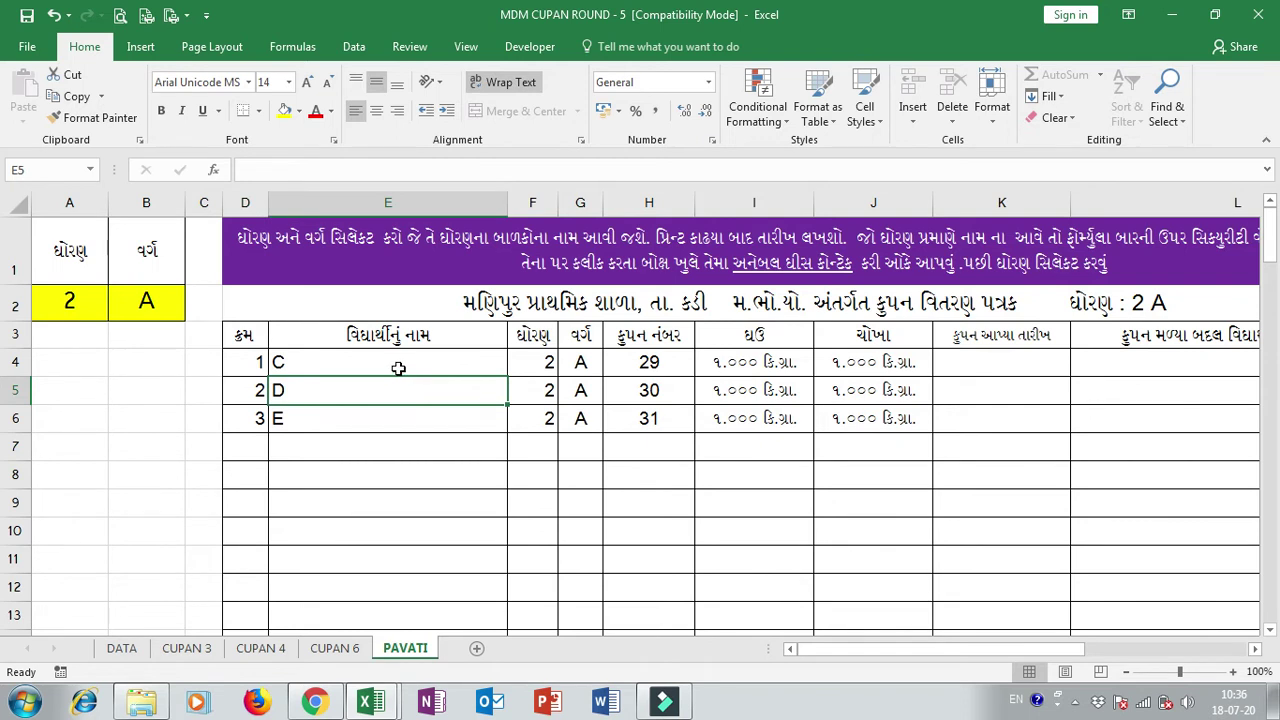
left_click_drag(400, 366, 395, 422)
left_click(88, 310)
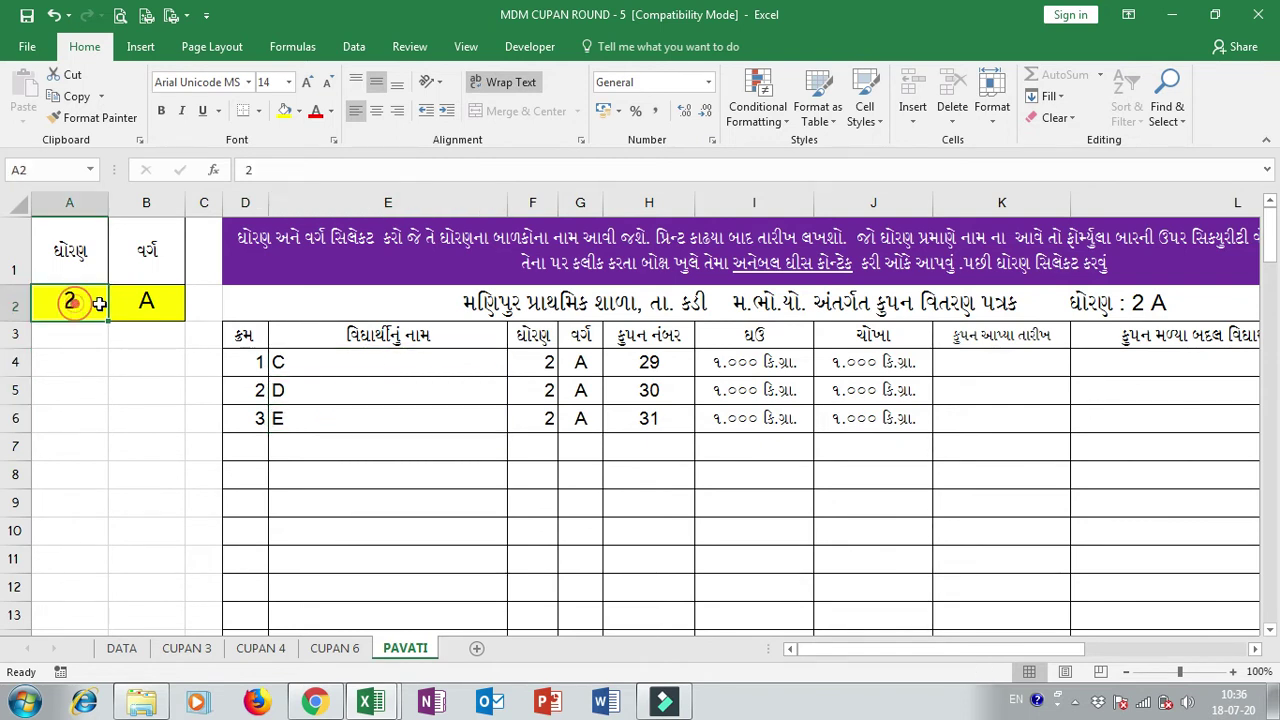
left_click(162, 312)
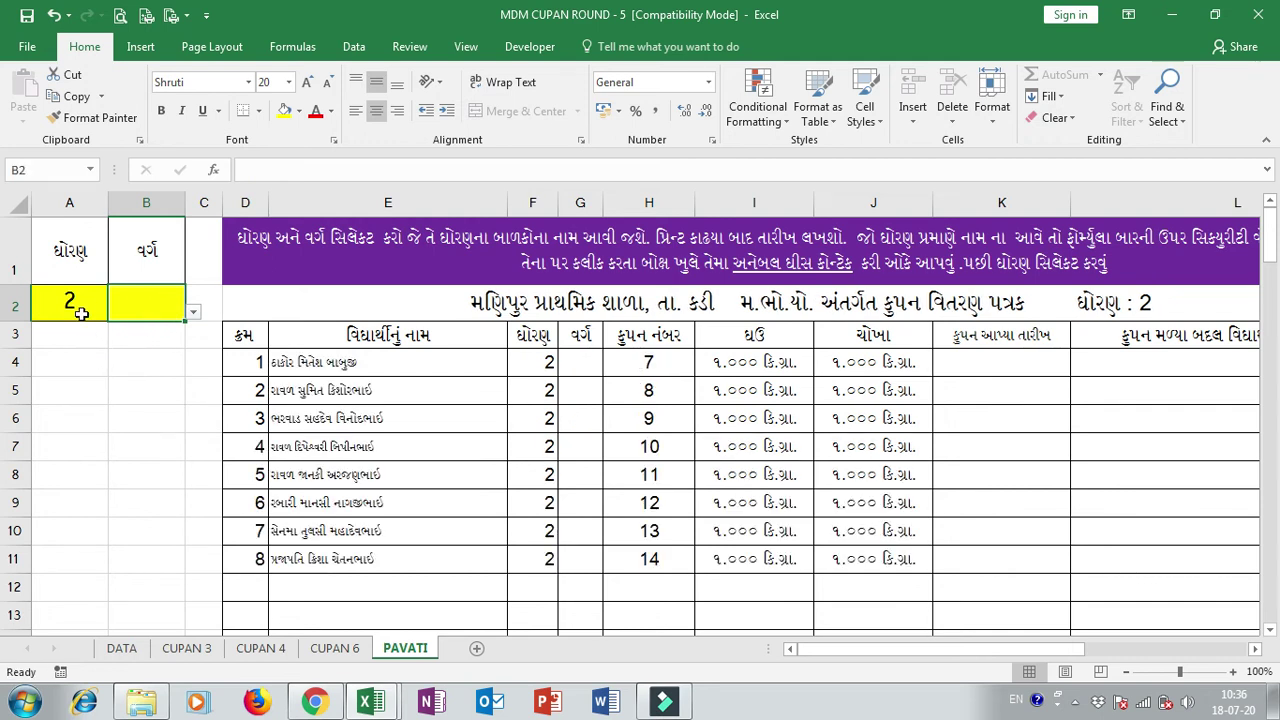
left_click_drag(348, 368, 370, 556)
left_click(895, 508)
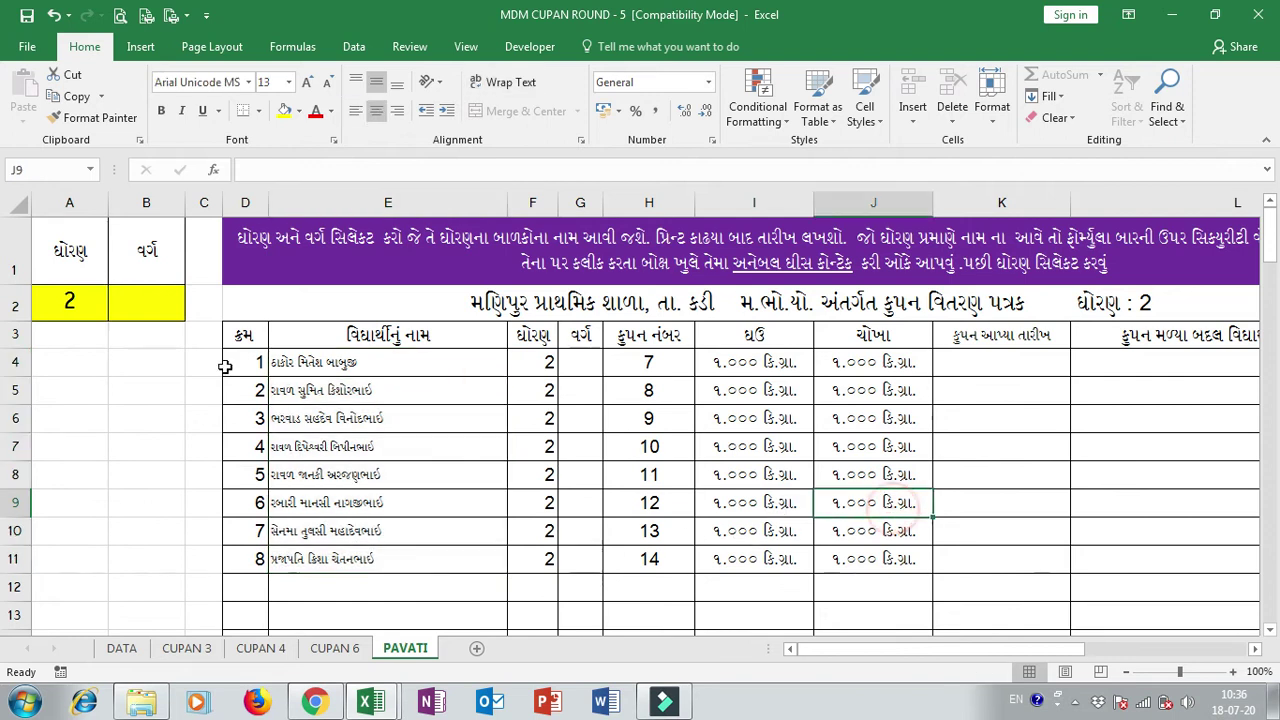
- Set the standard in A2 of the PAVATI sheet to 3 and review its student list
left_click(82, 302)
type("3")
key("Return")
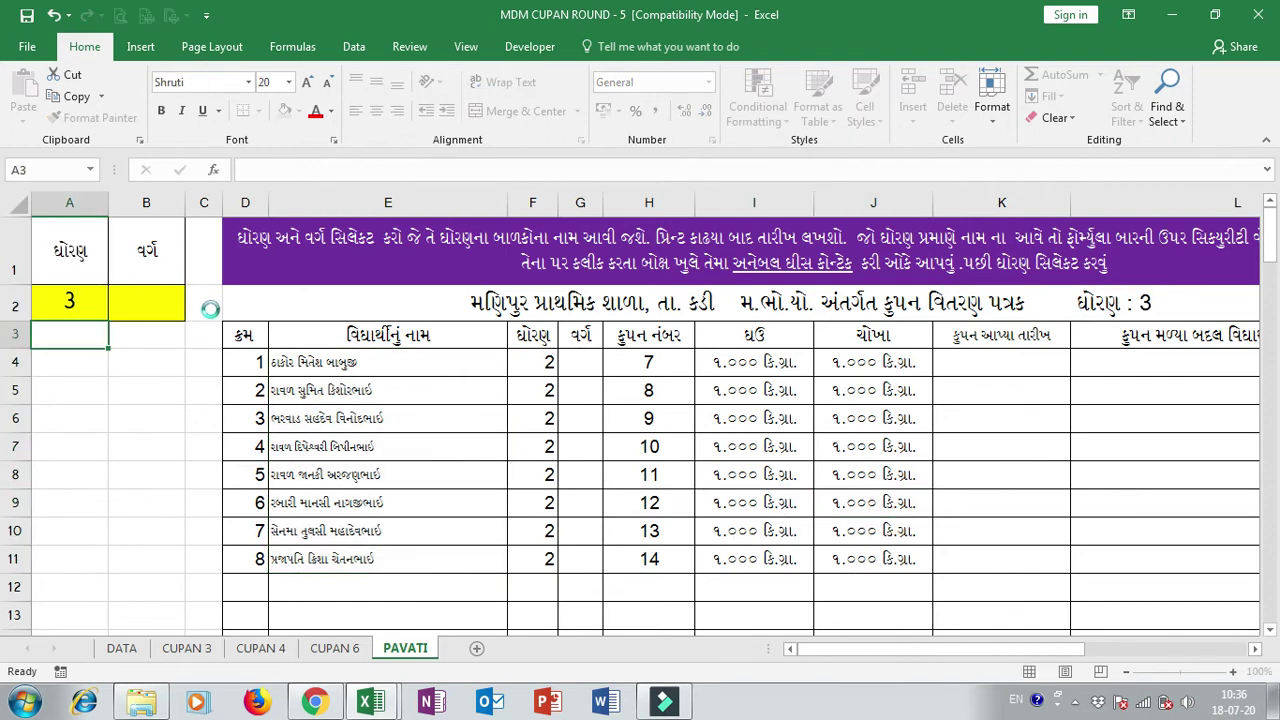
scroll(429, 477, "down", 3)
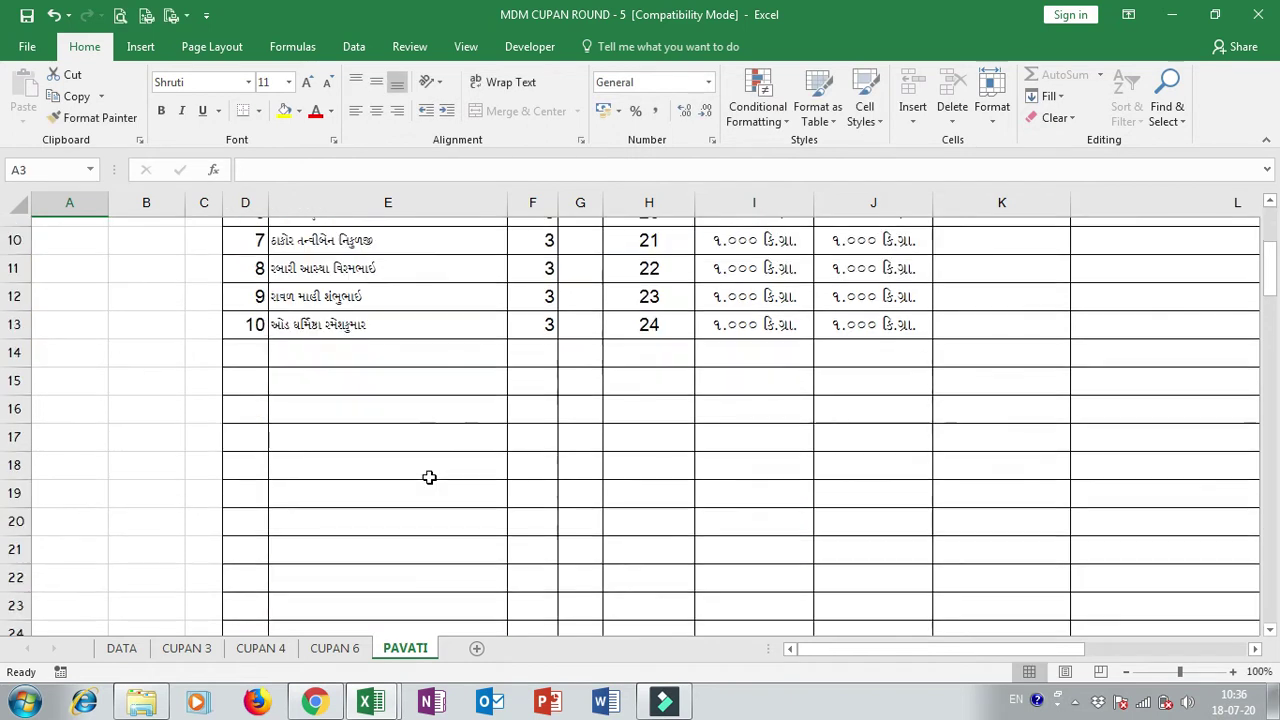
scroll(431, 476, "up", 3)
scroll(431, 476, "up", 1)
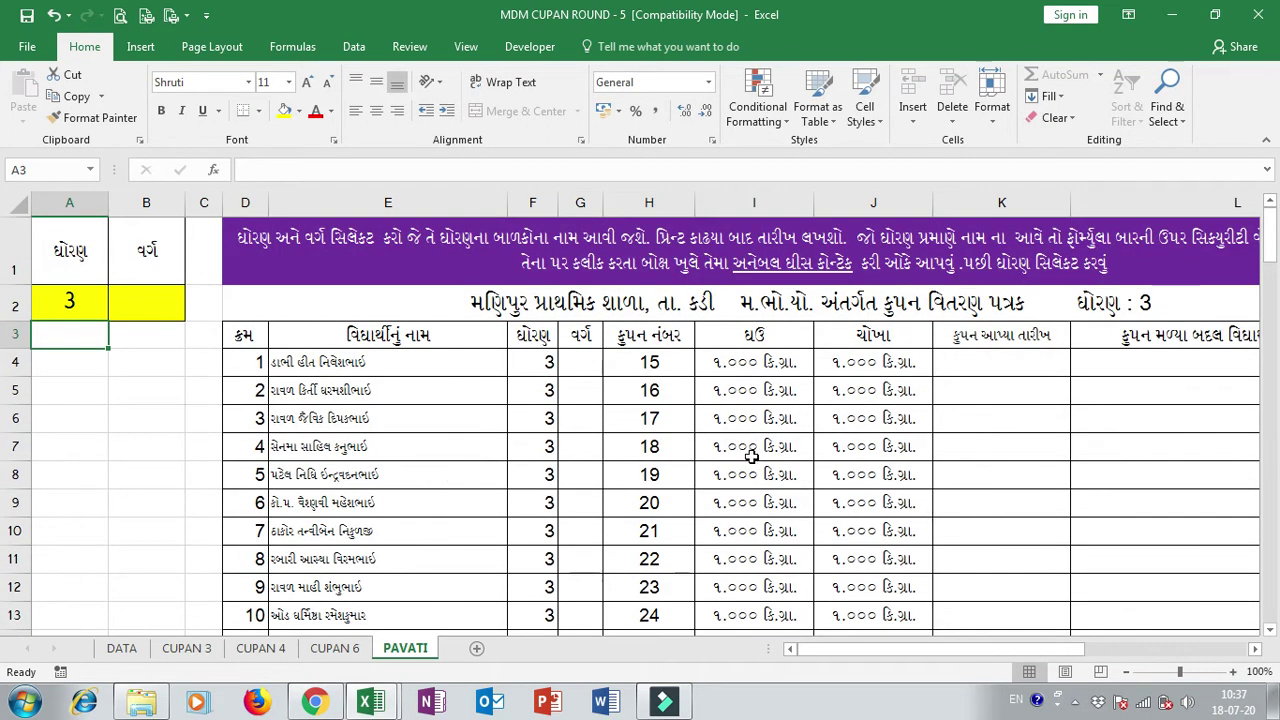
- Replace the first word of the date column header in K3 so that it reads "અનાજ આપ્યા તારીખ"
left_click(957, 338)
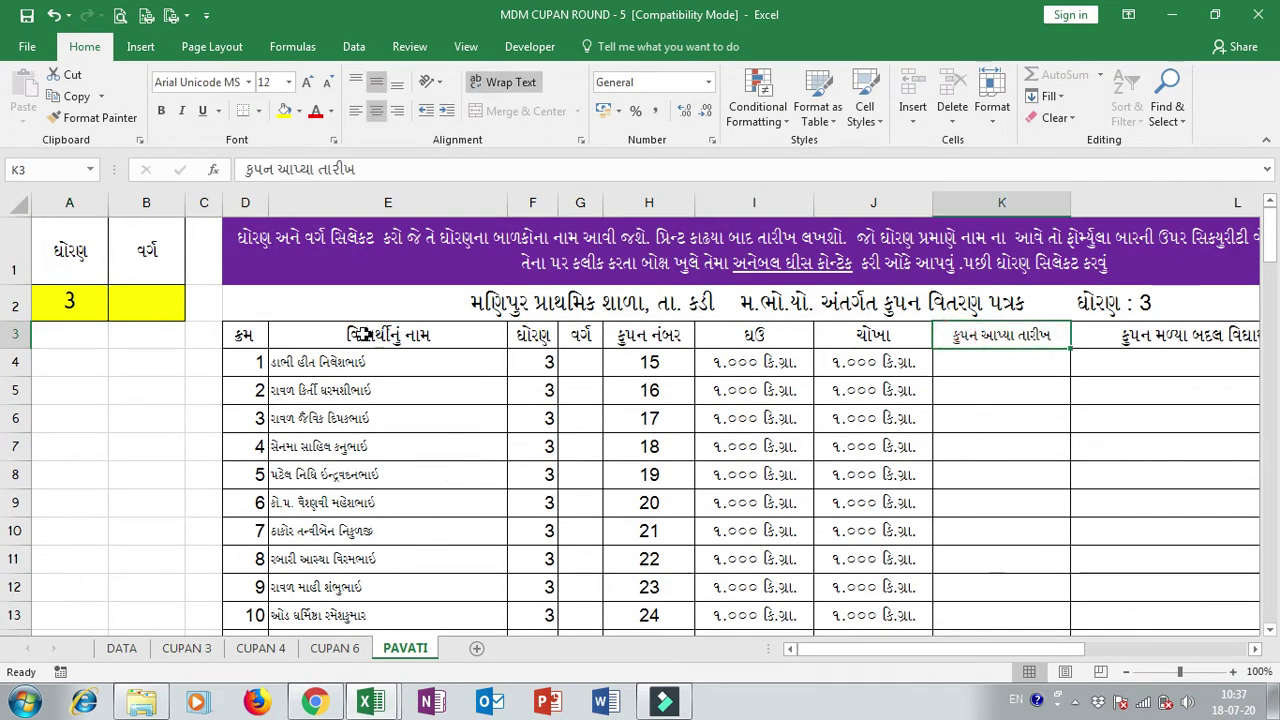
left_click(350, 334)
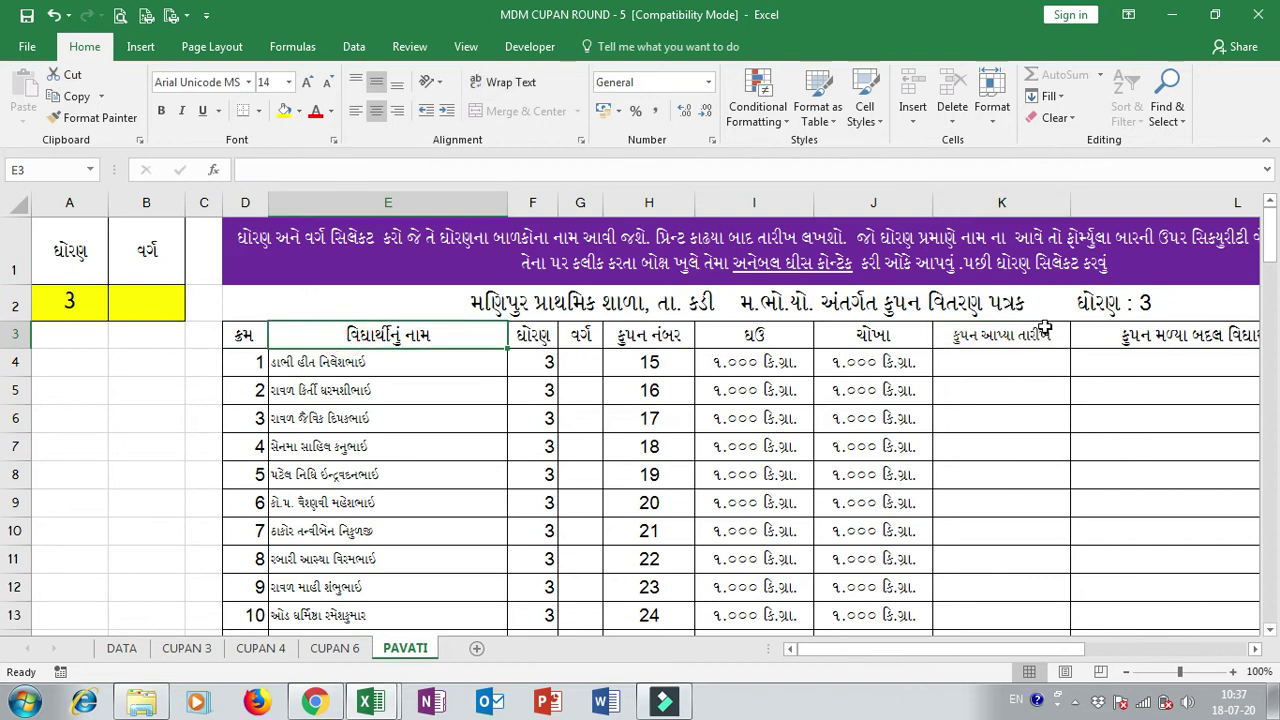
left_click_drag(1023, 336, 953, 334)
double_click(983, 333)
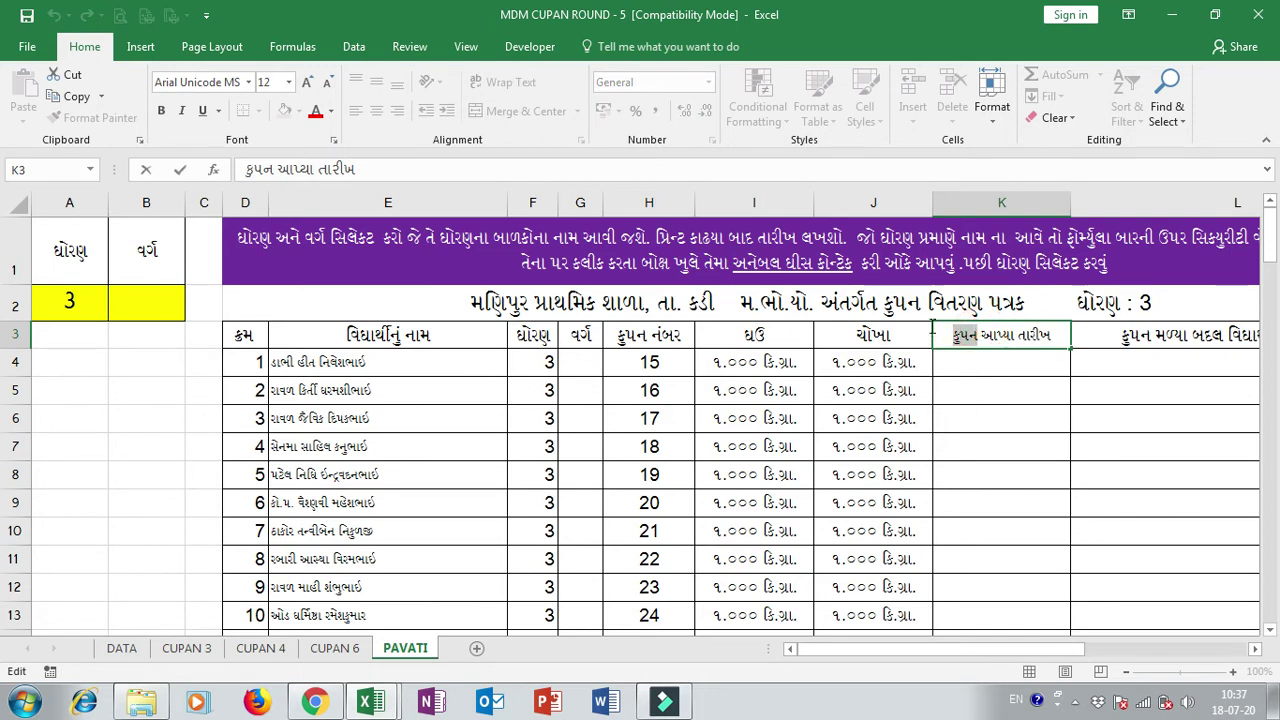
key("alt+shift")
type("અનાજ")
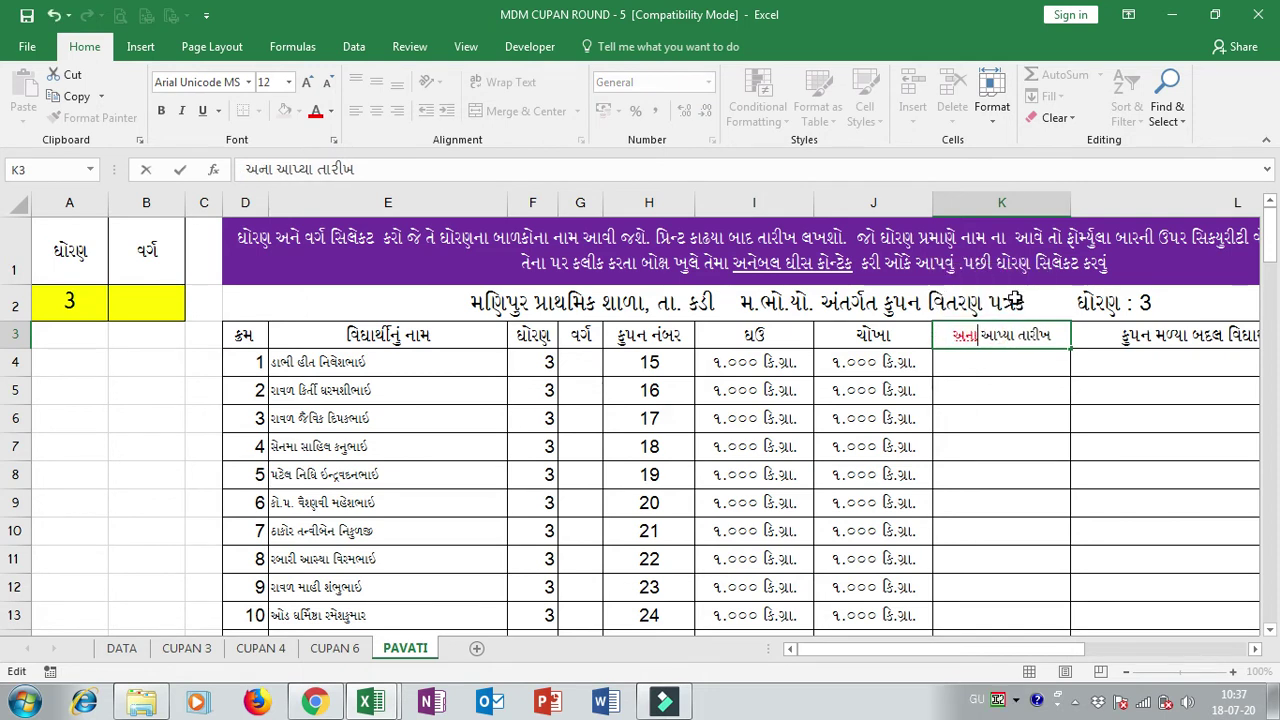
- Replace the first word of the signature column header in L3 so that it reads "અનાજ મળ્યા બદલ વિદ્યાર્થી/વાલીની સહી"
left_click(1157, 338)
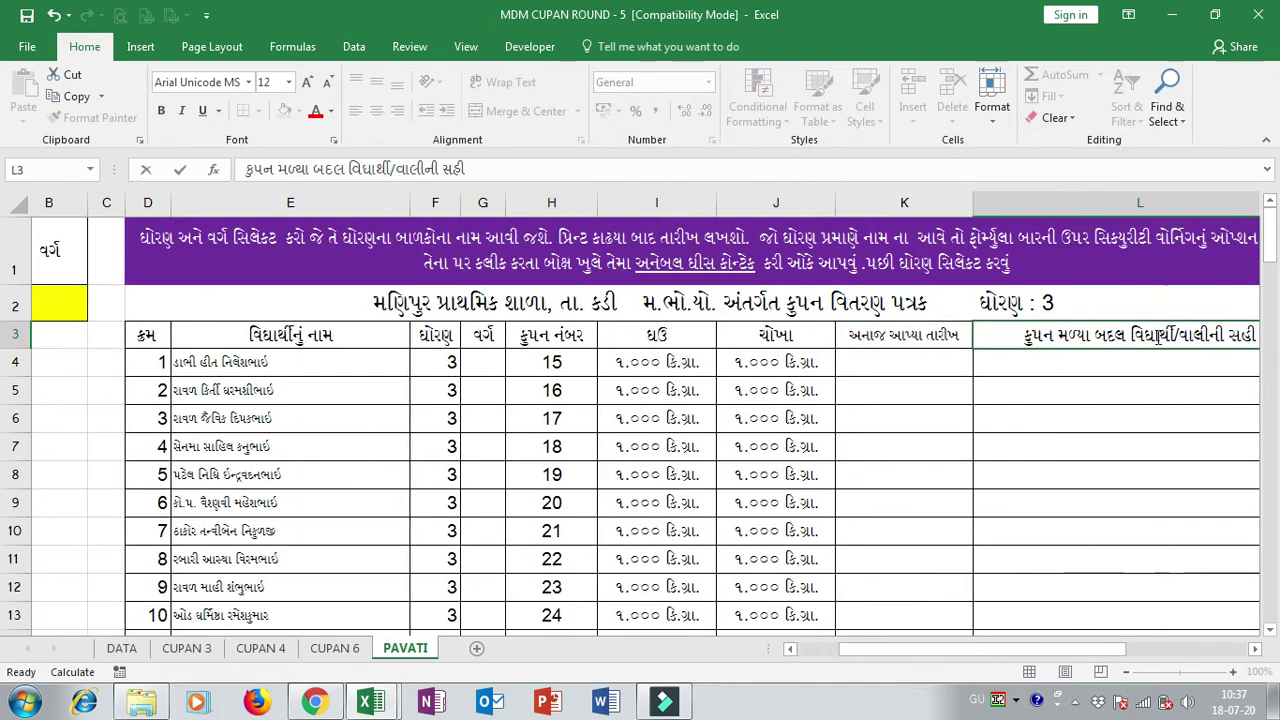
double_click(1003, 334)
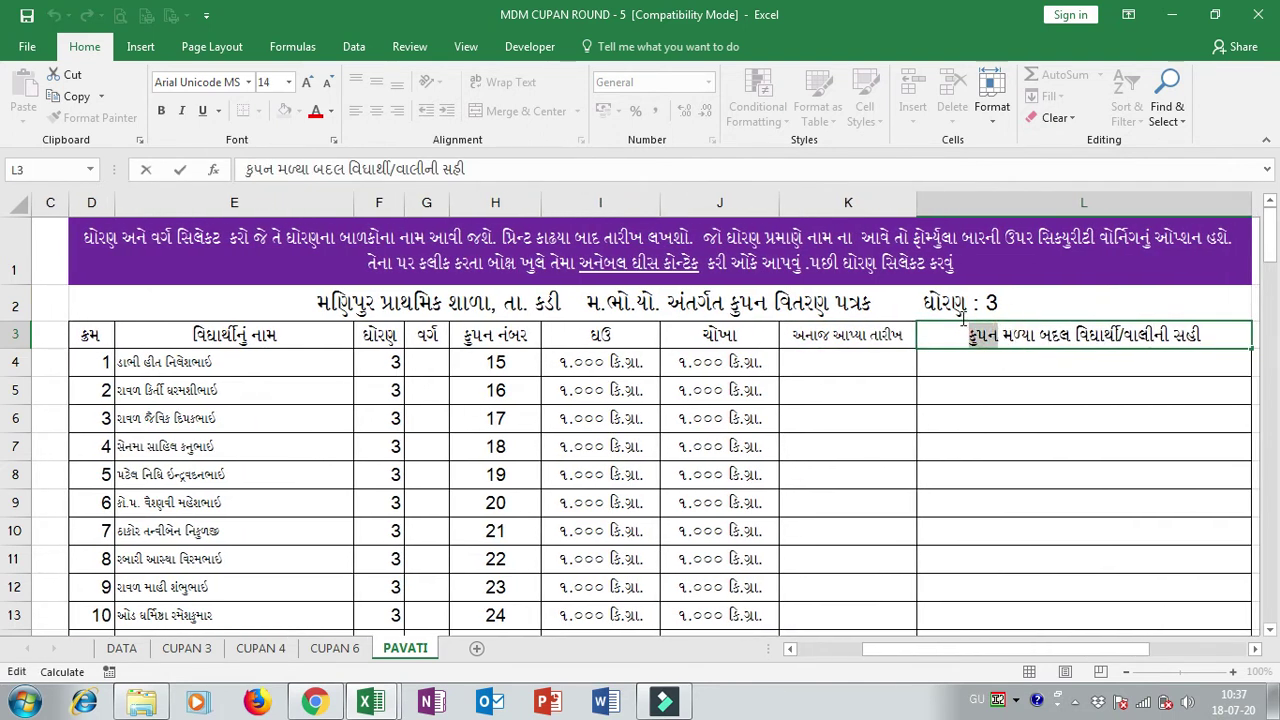
type("અન્")
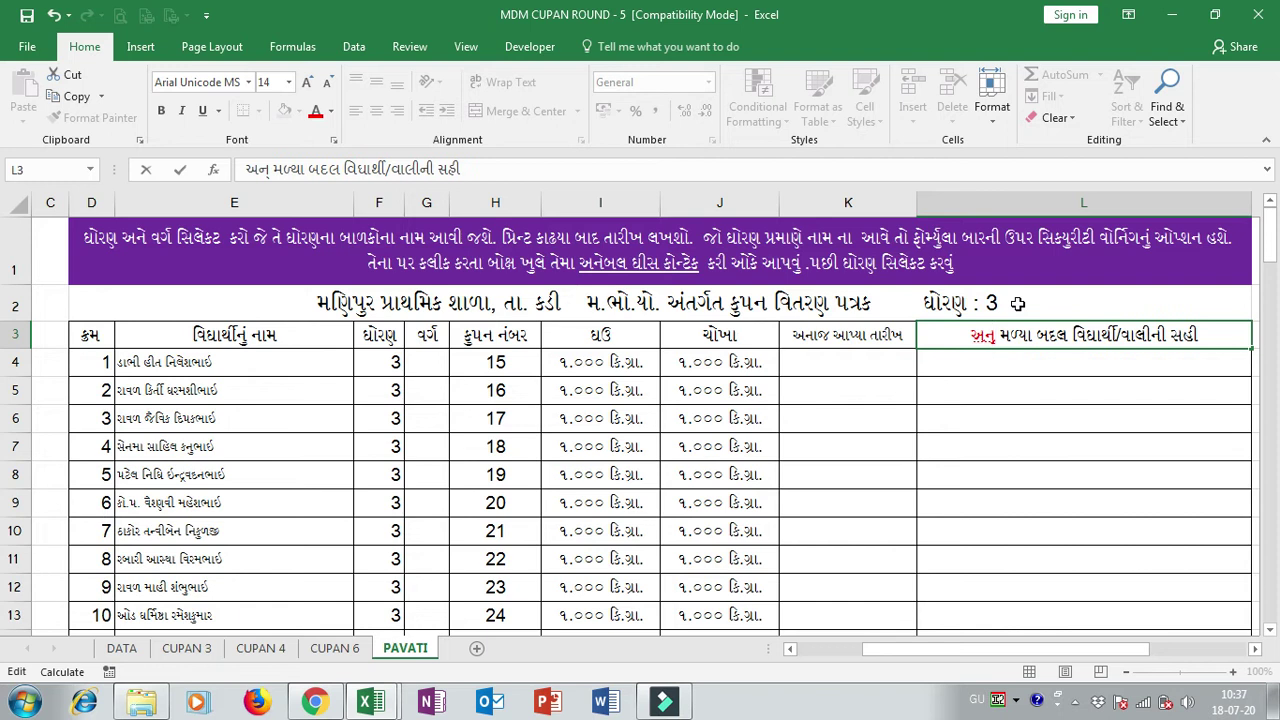
type("ા")
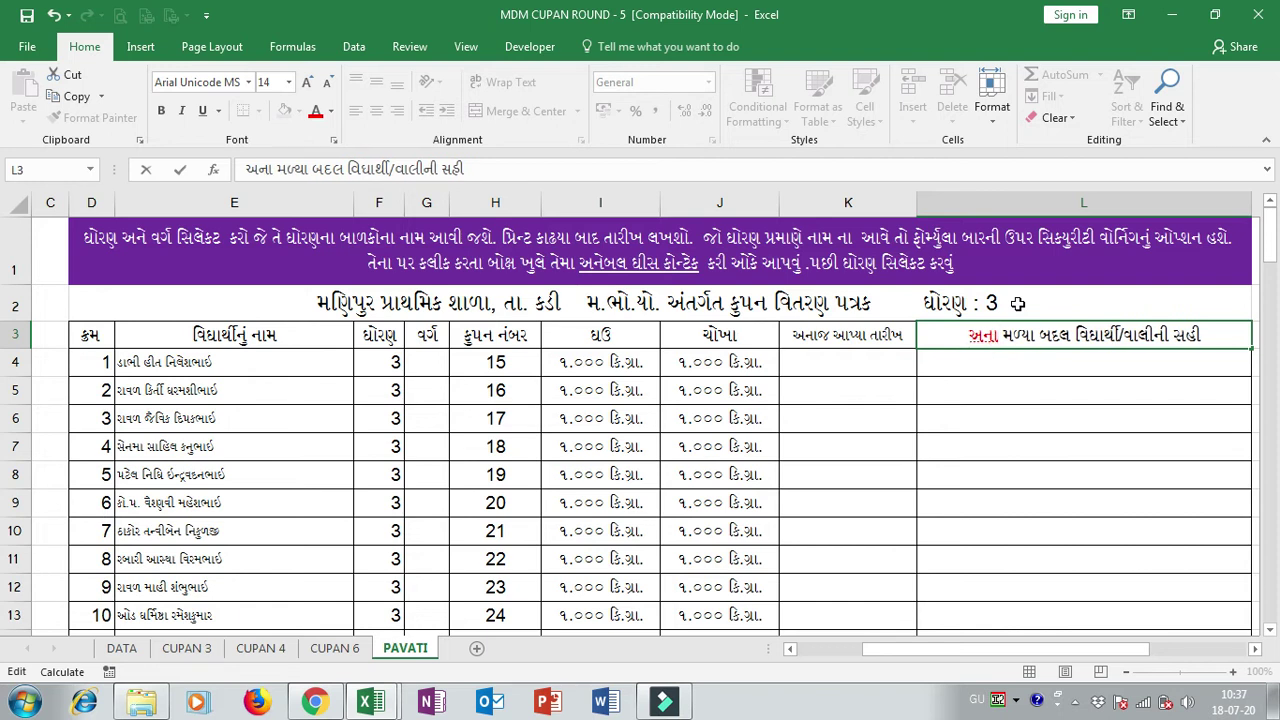
type("જ")
key("Return")
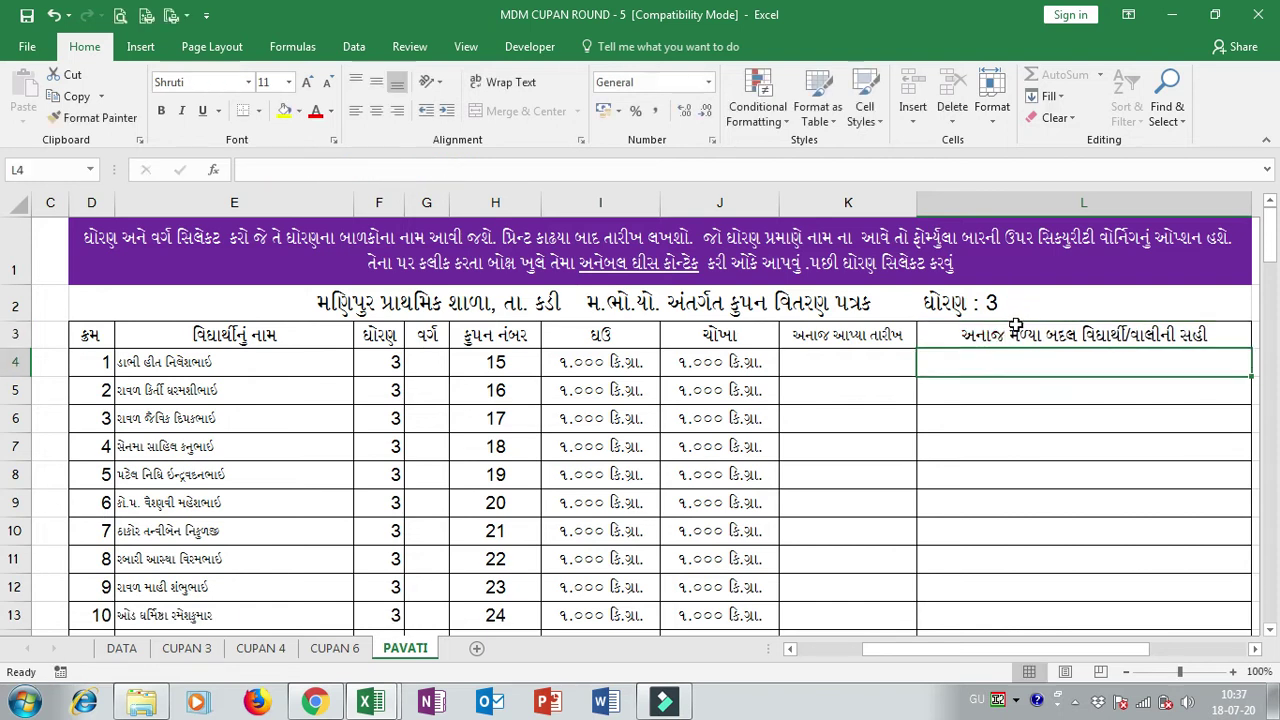
left_click(1015, 330)
- Set the standard in A2 of the PAVATI sheet to 4 and review the instructions in row 1 and the student list
left_click_drag(1080, 650, 968, 655)
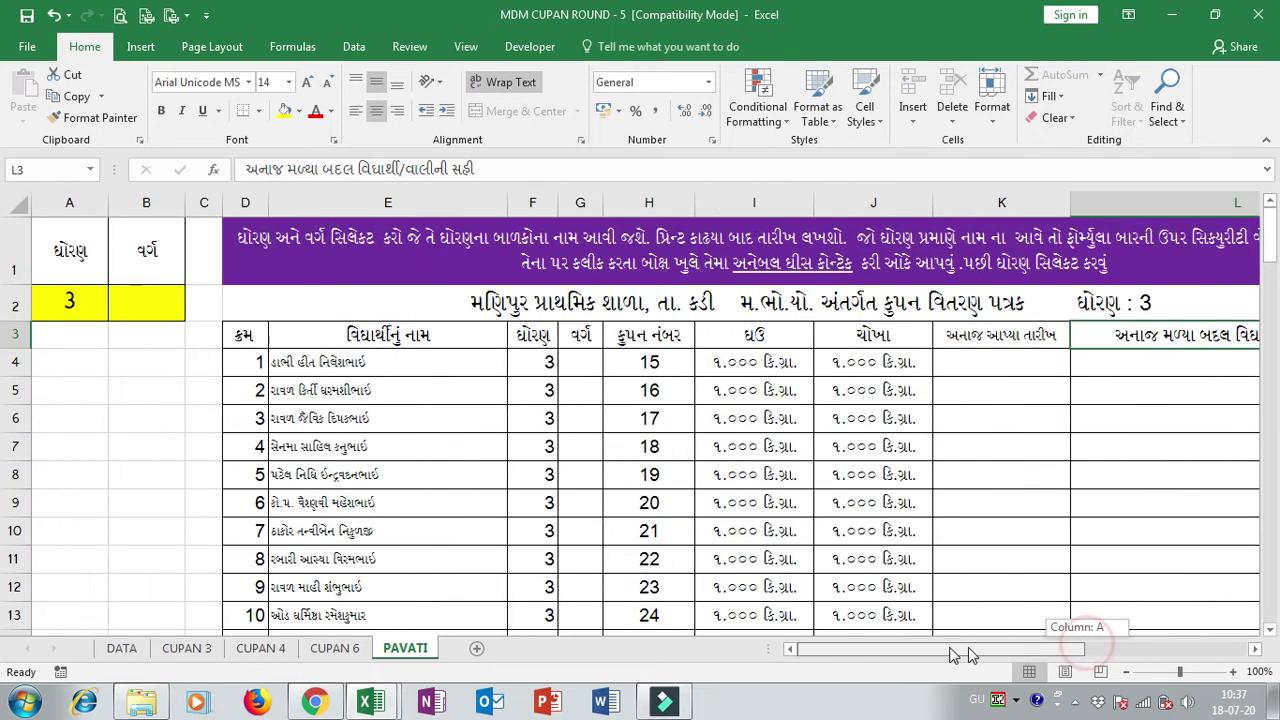
left_click(82, 306)
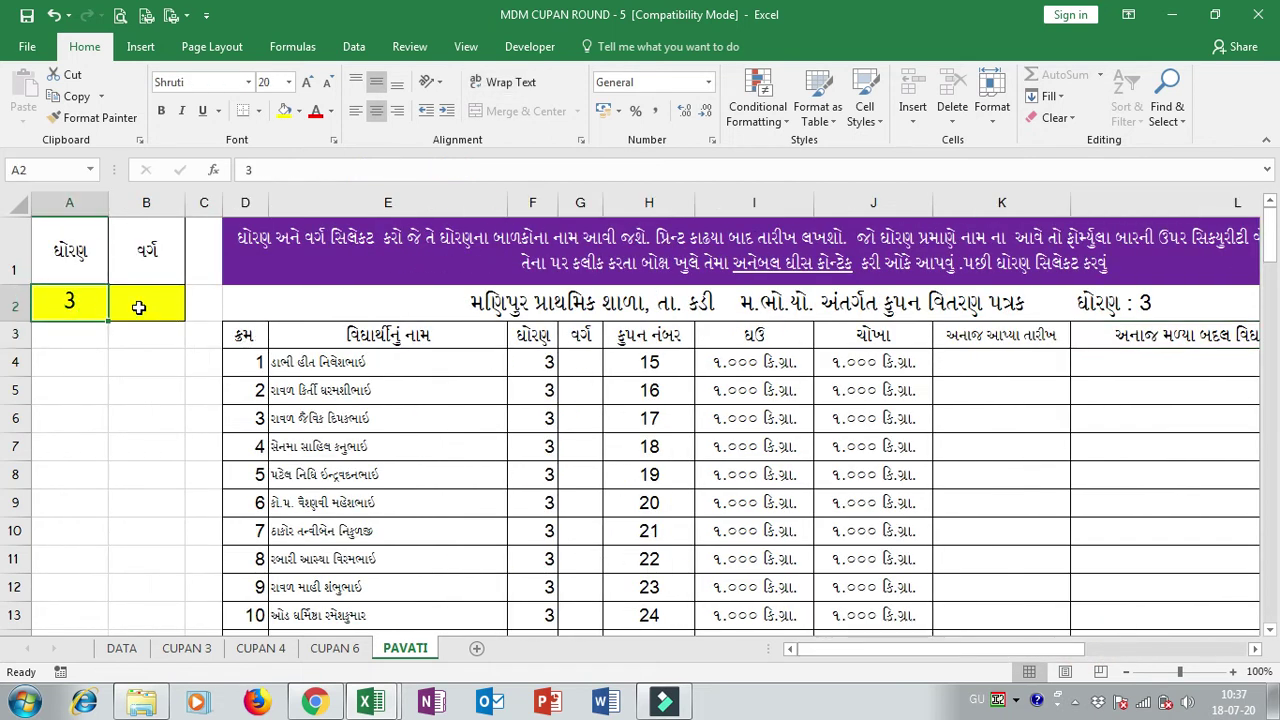
type("૪")
key("Return")
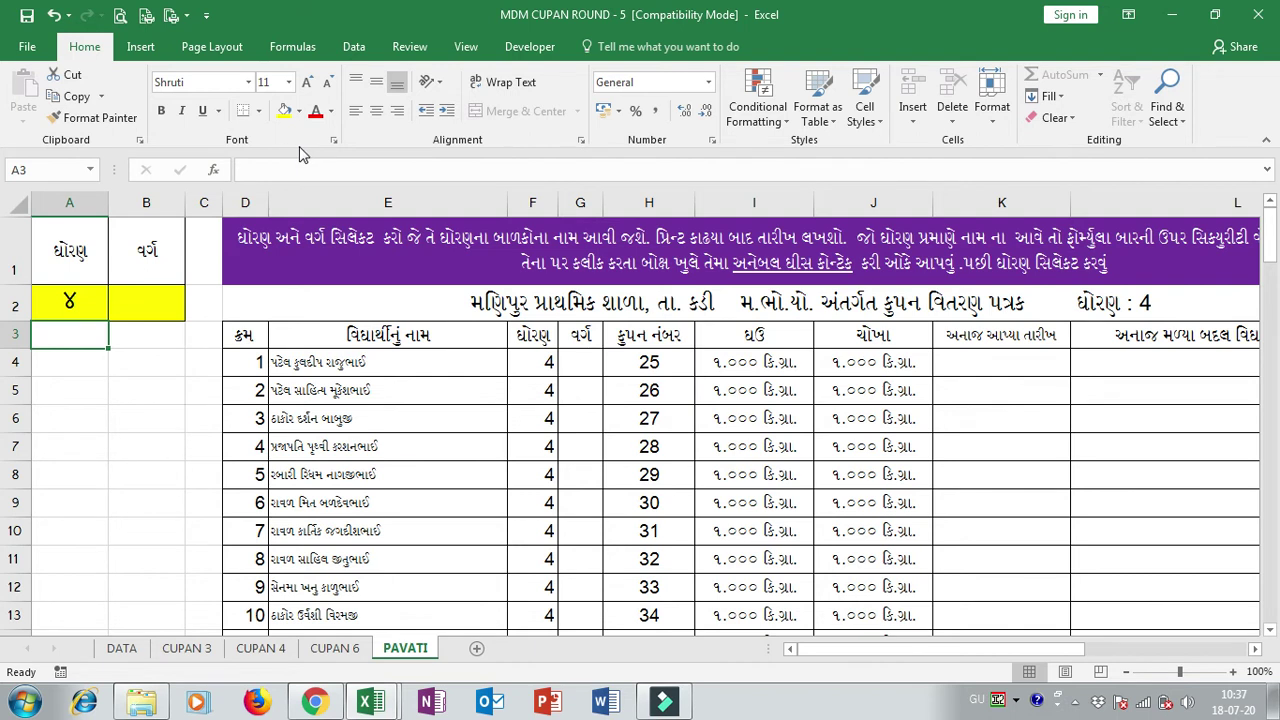
left_click(261, 268)
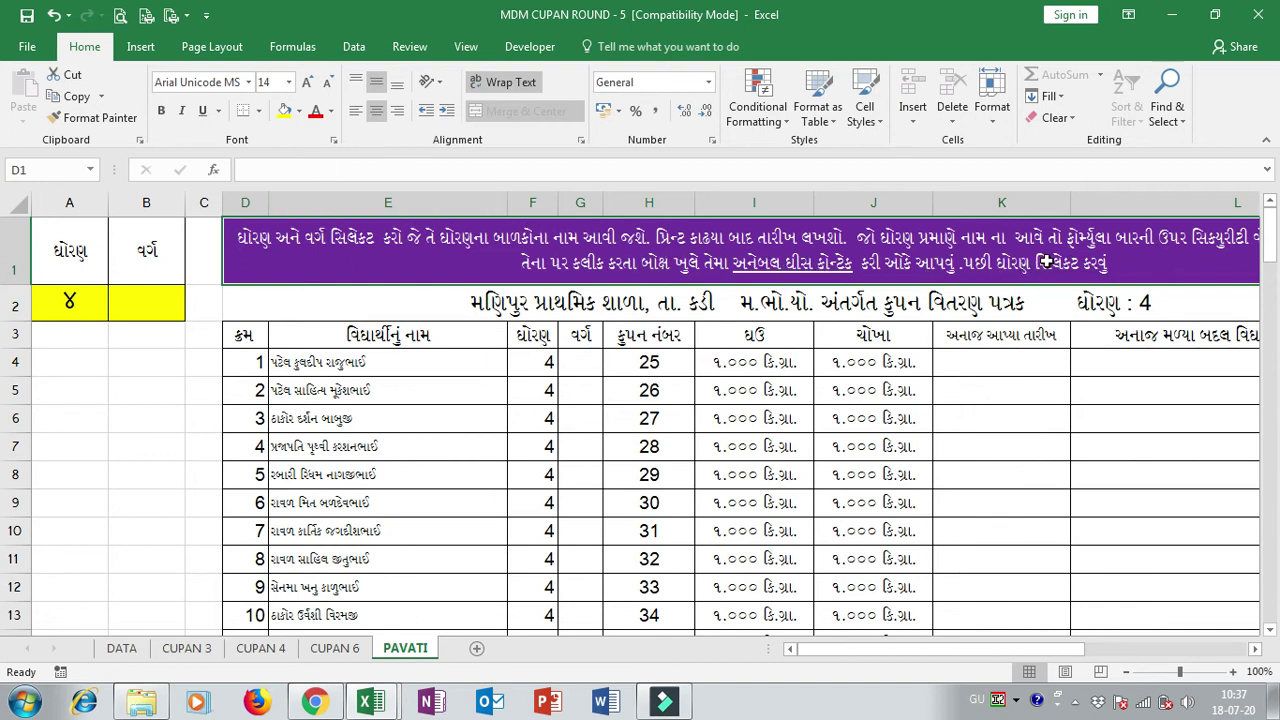
left_click(497, 455)
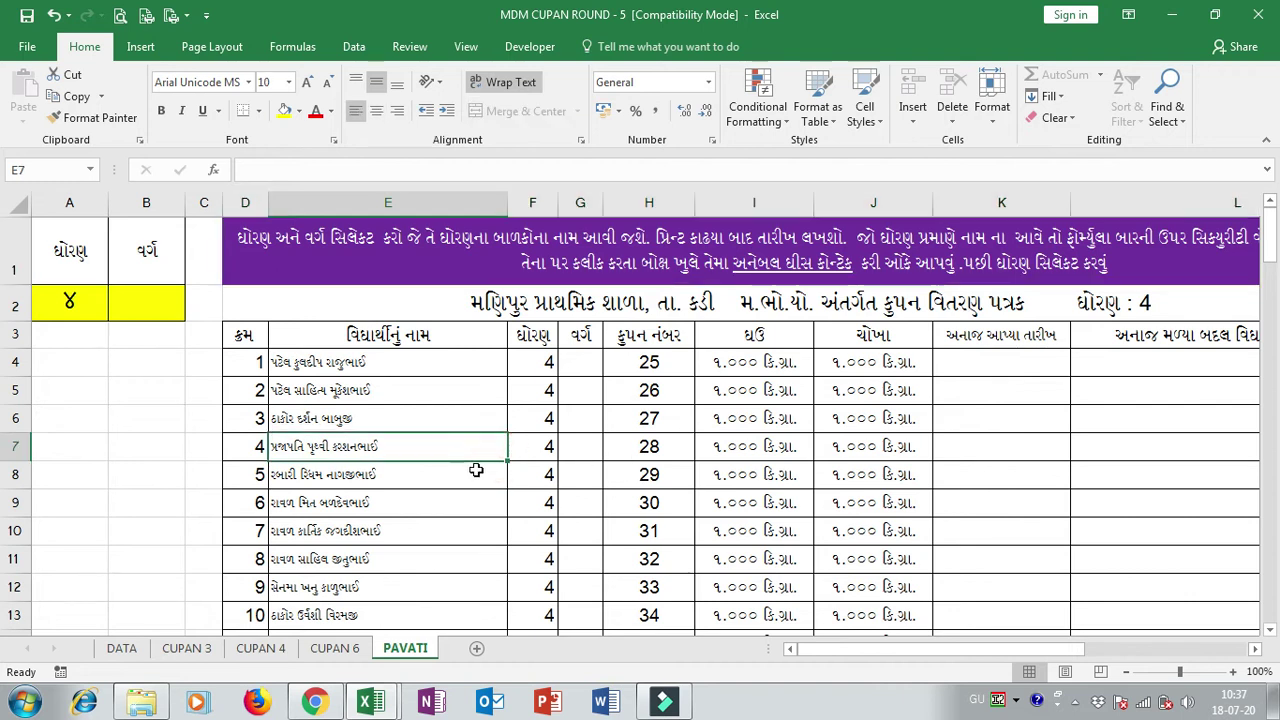
scroll(480, 475, "down", 2)
scroll(491, 481, "up", 2)
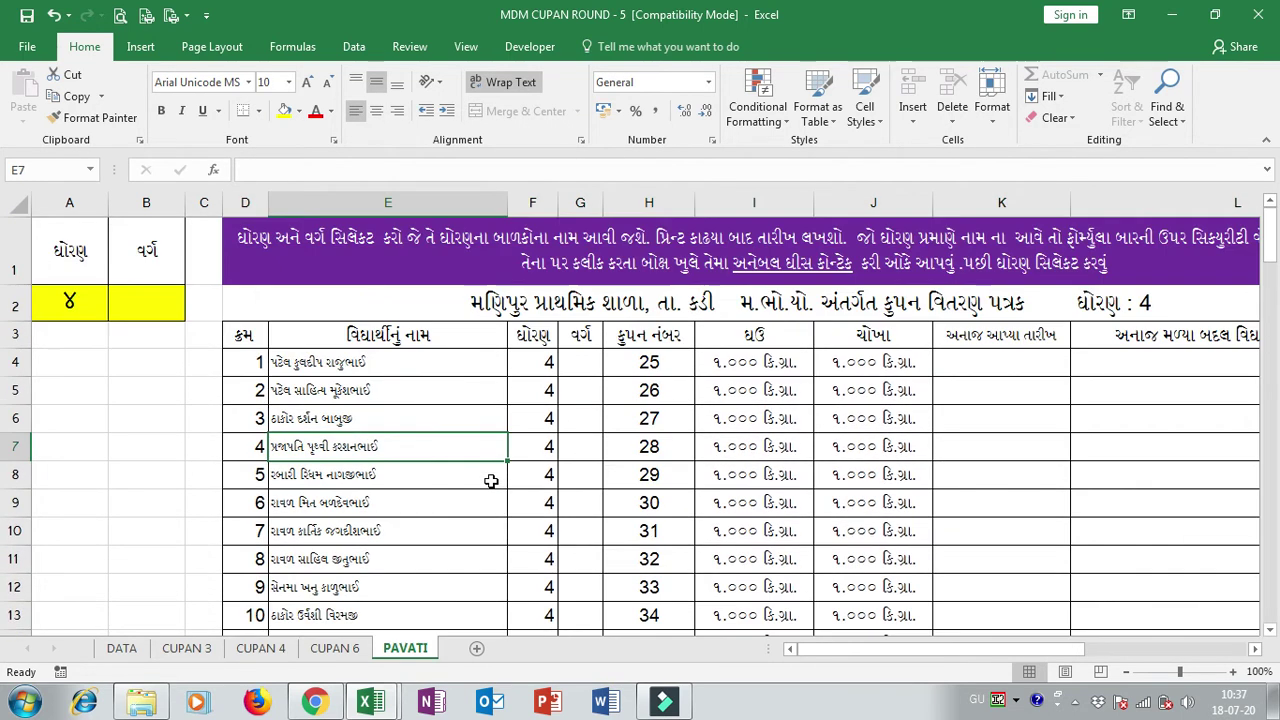
- Set the standard criterion in A2 to <5 and review the combined student list down to its last entry
left_click(91, 312)
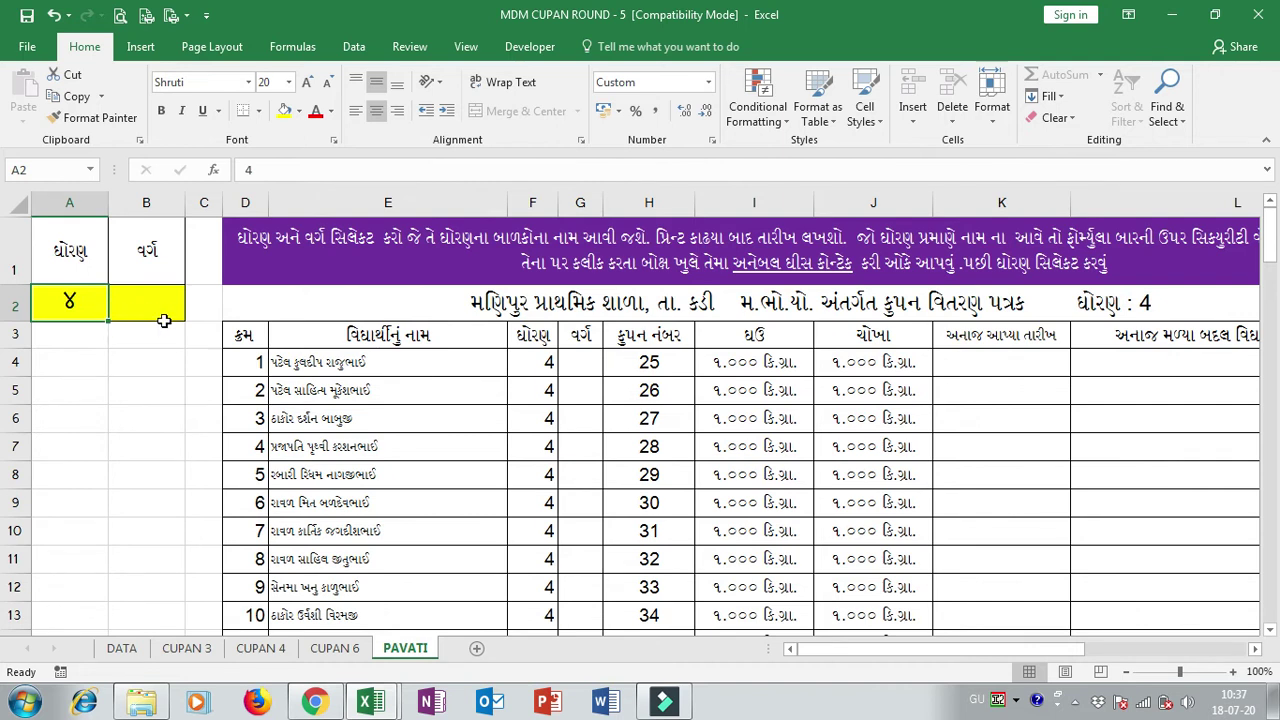
type("લ્")
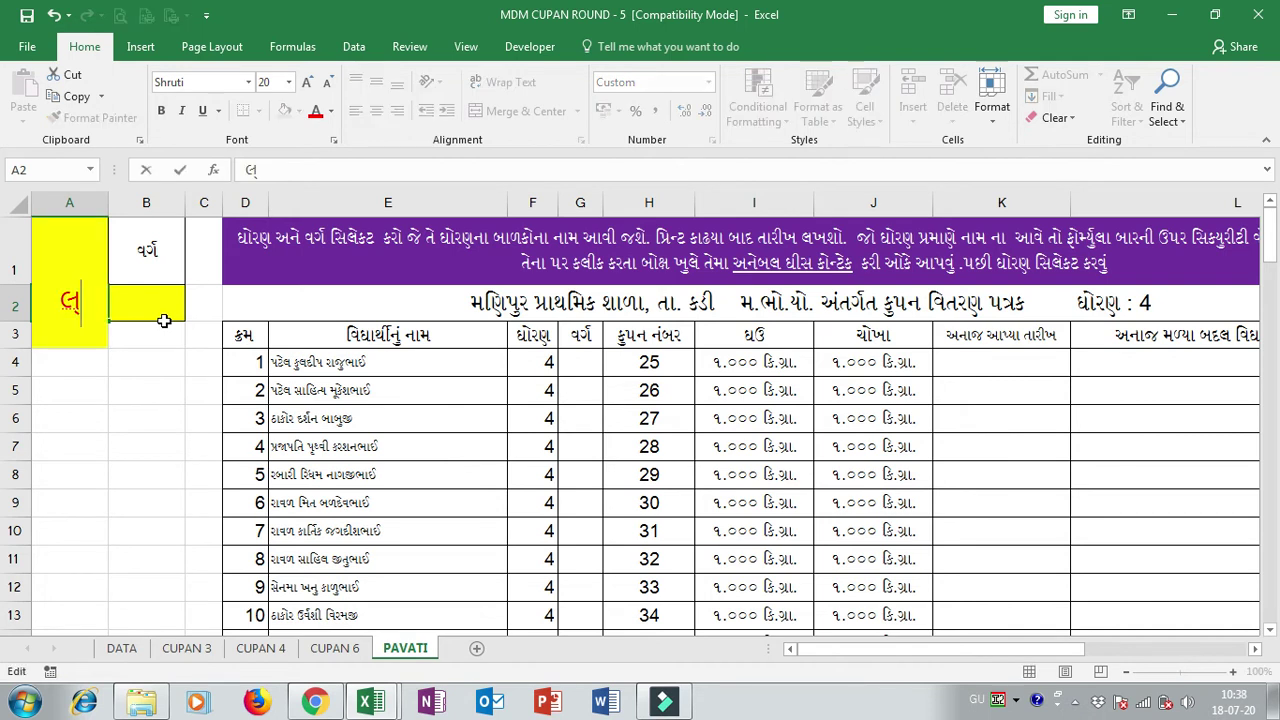
key("BackSpace")
key("alt+shift")
type("<5")
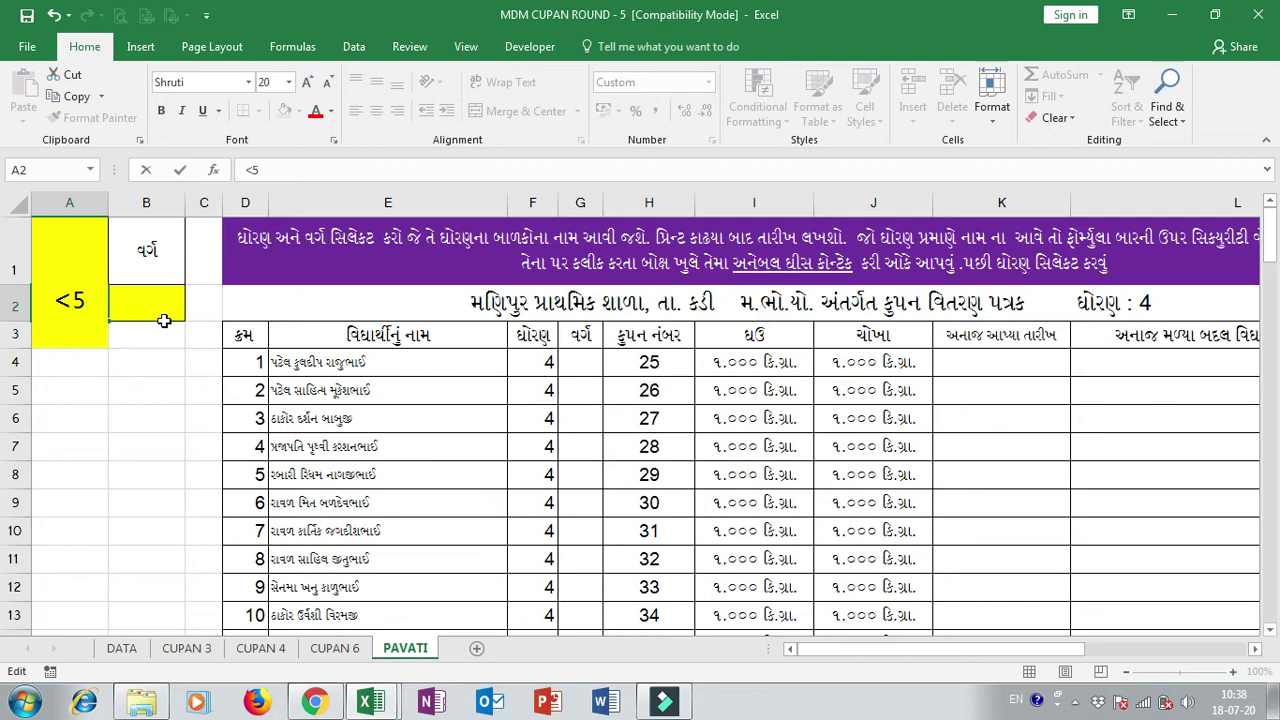
key("Return")
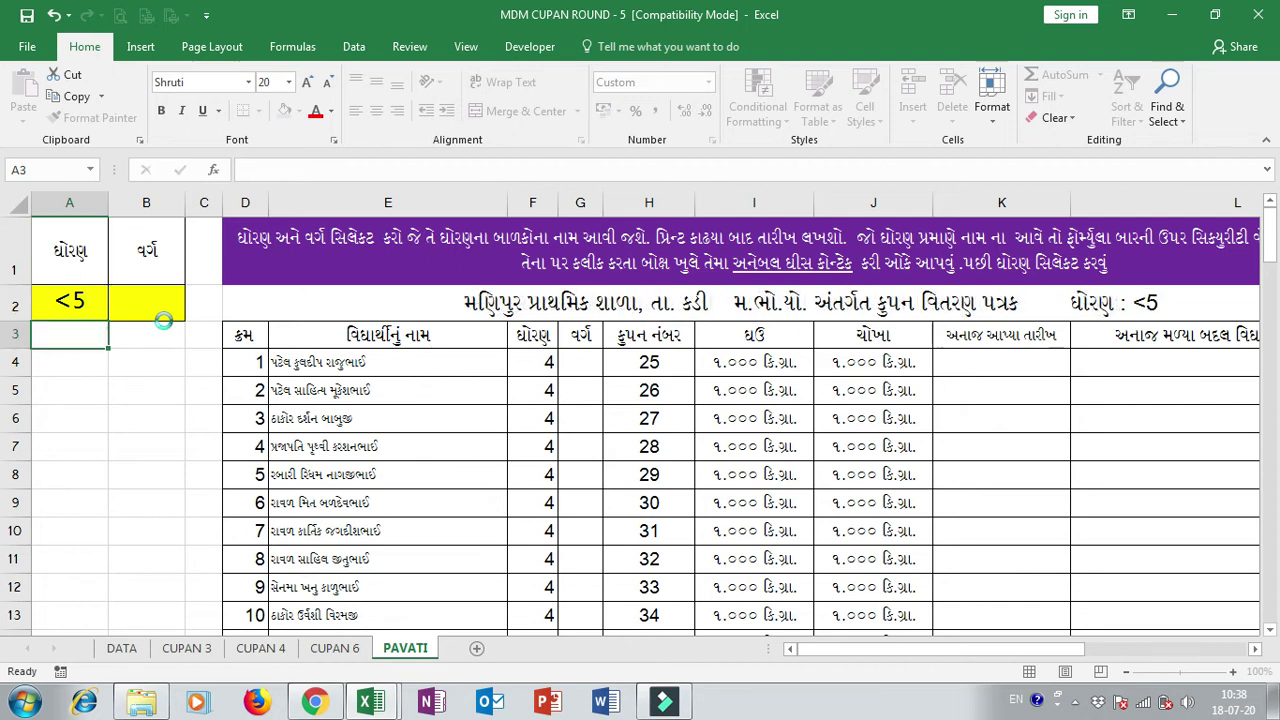
scroll(509, 497, "down", 9)
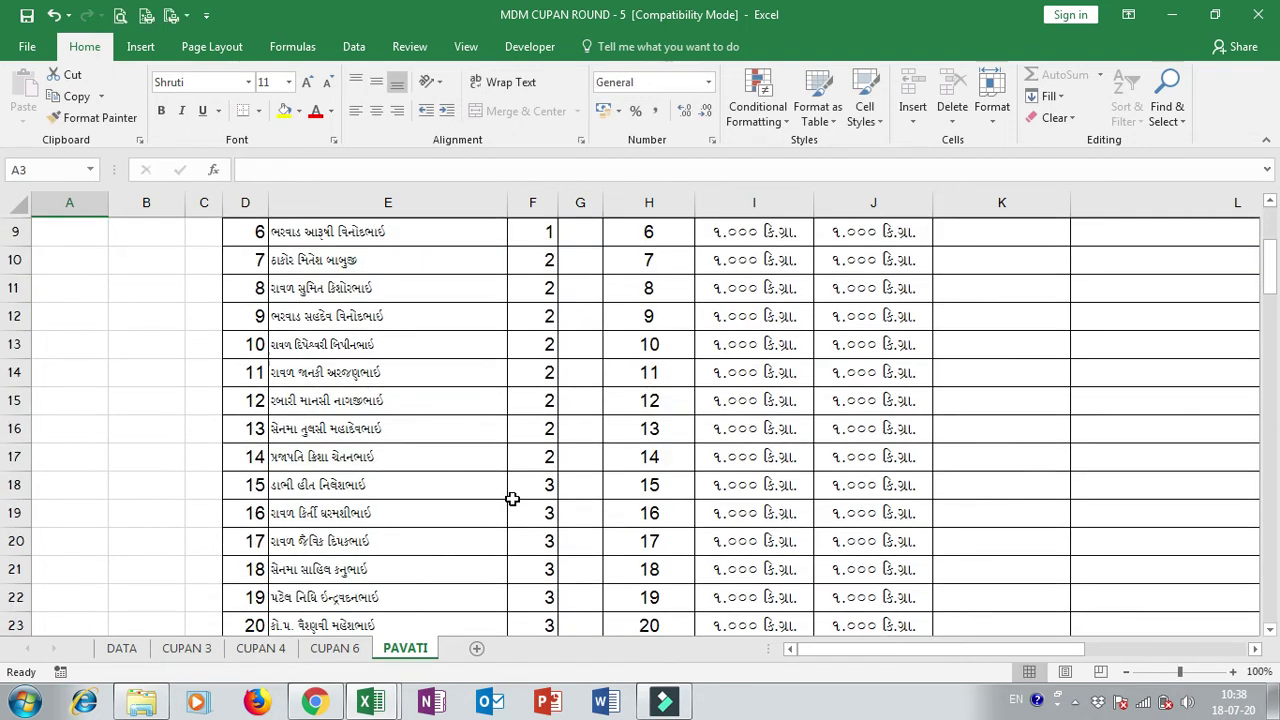
scroll(585, 495, "down", 1)
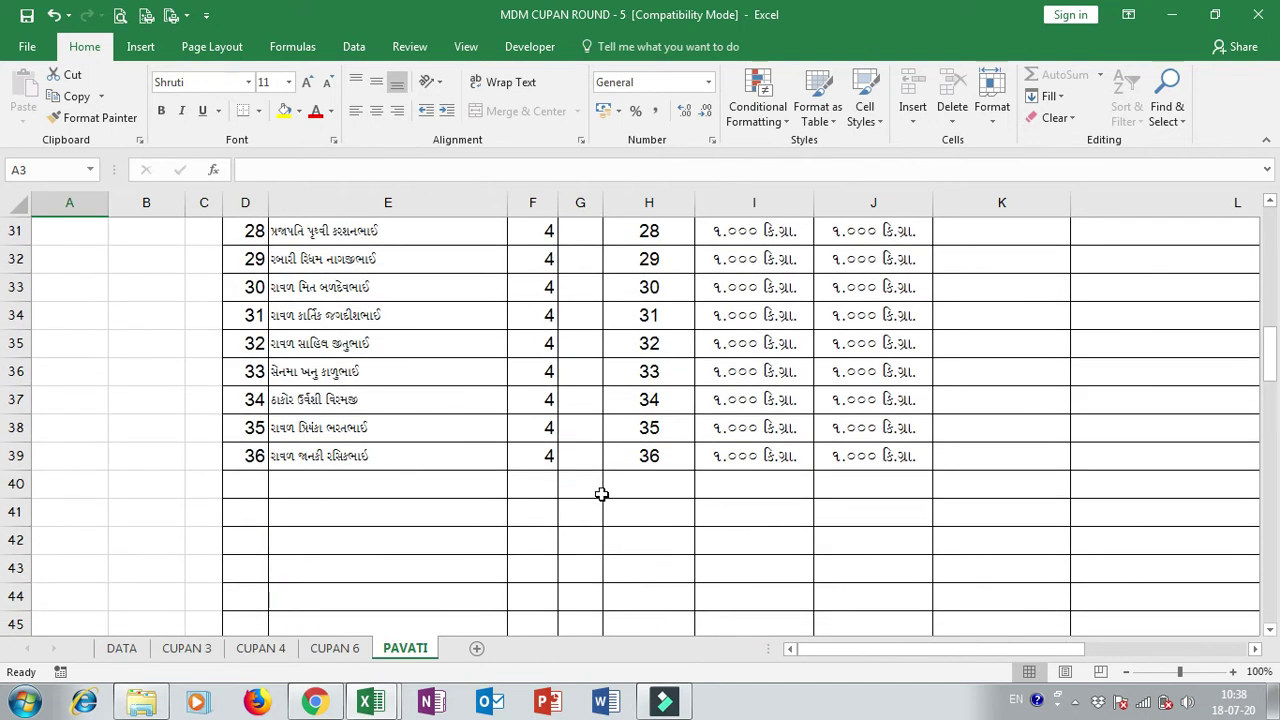
scroll(612, 470, "up", 10)
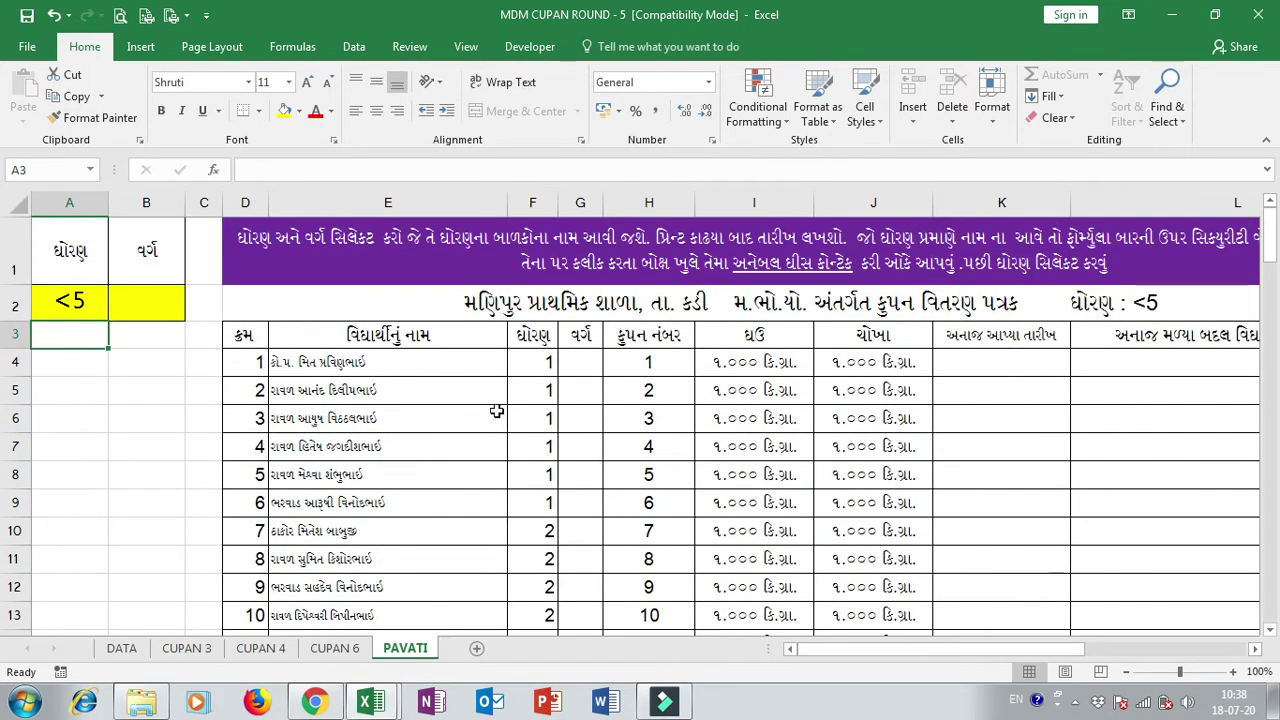
scroll(497, 411, "down", 5)
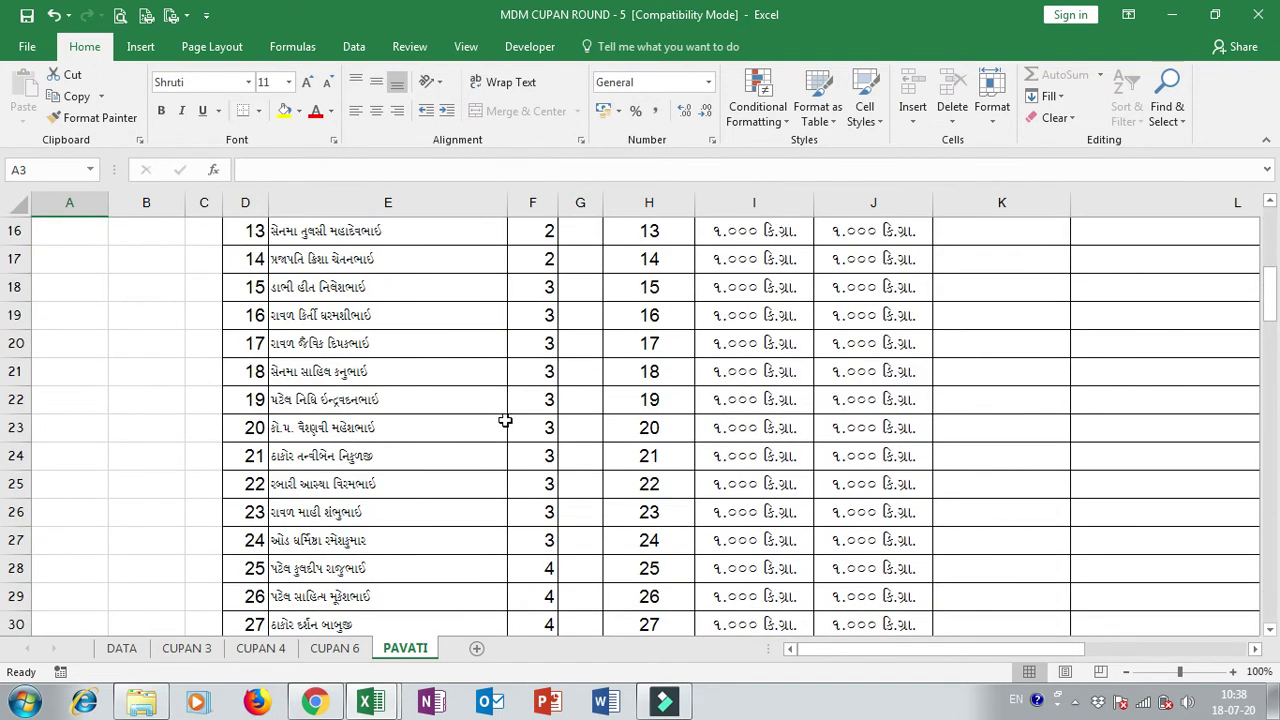
scroll(508, 422, "down", 4)
scroll(516, 422, "up", 9)
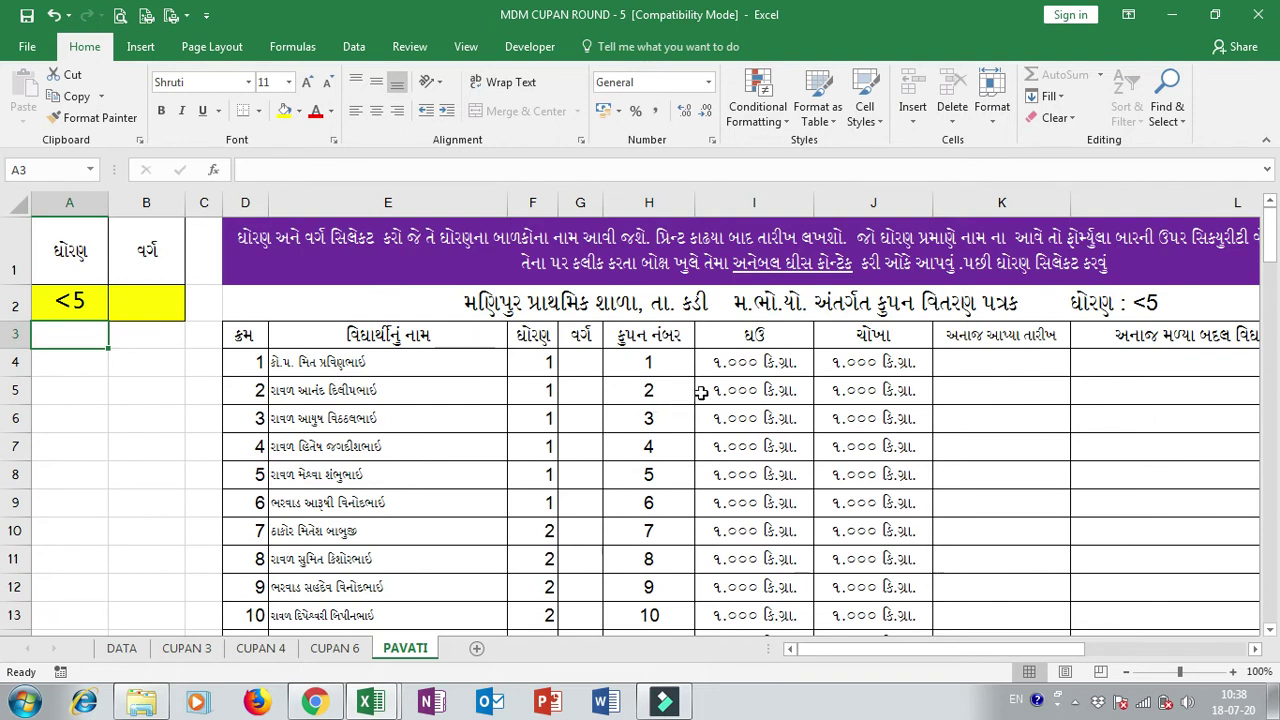
- Set the standard criterion in A2 of the PAVATI sheet to <8
left_click(92, 296)
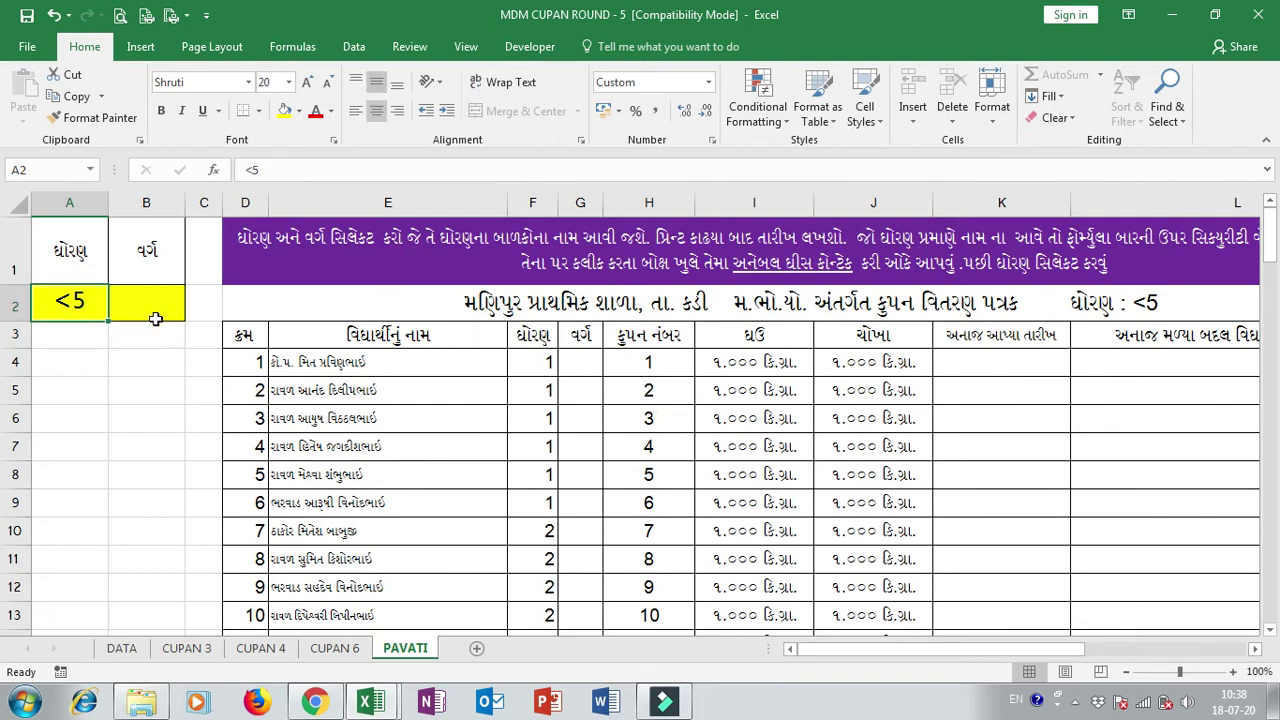
type("<8")
key("Return")
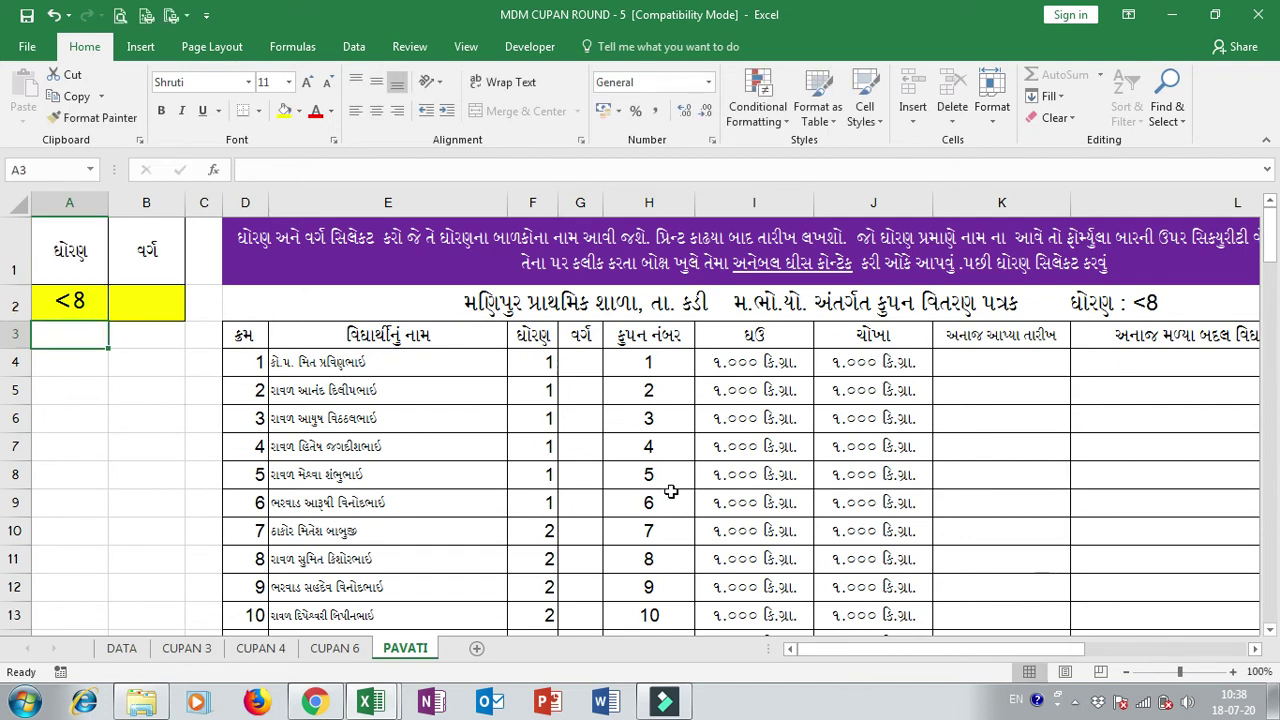
- Examine the combined student list to its end and compare the wheat and rice quantities given to standards 5, 6 and 7
scroll(660, 480, "down", 16)
scroll(722, 449, "down", 6)
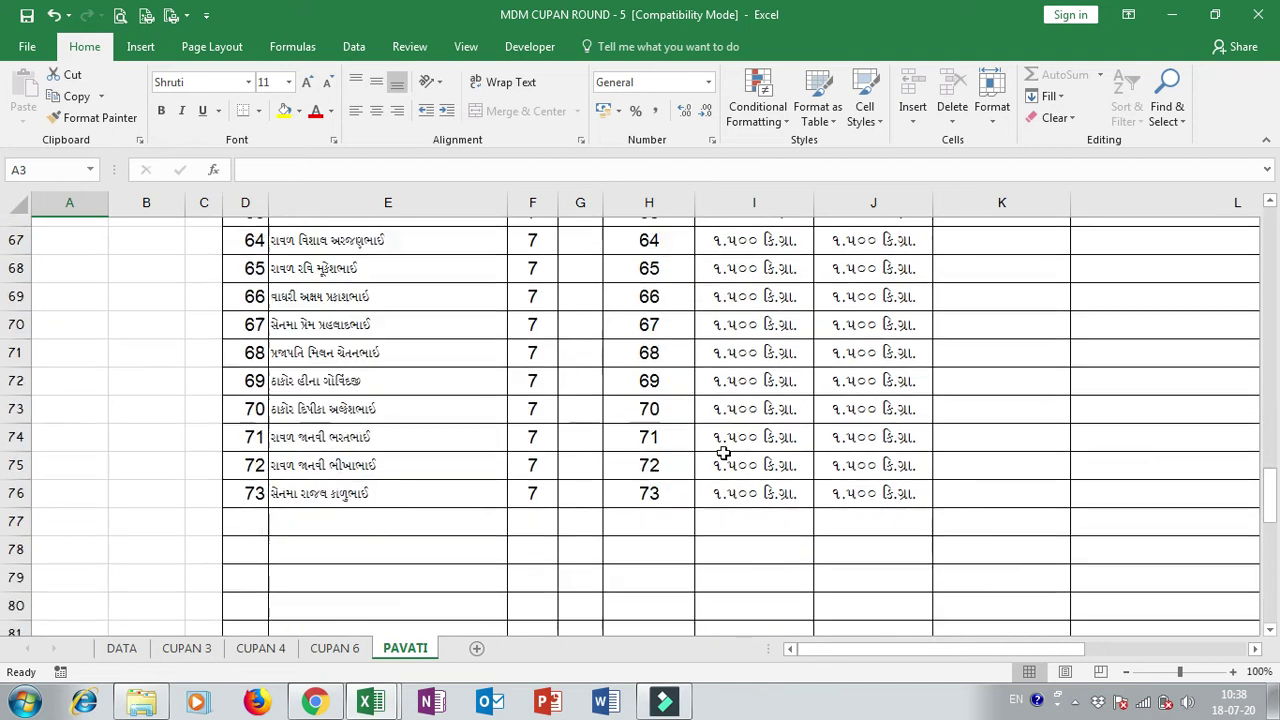
left_click(423, 457)
left_click(764, 458)
scroll(764, 458, "up", 12)
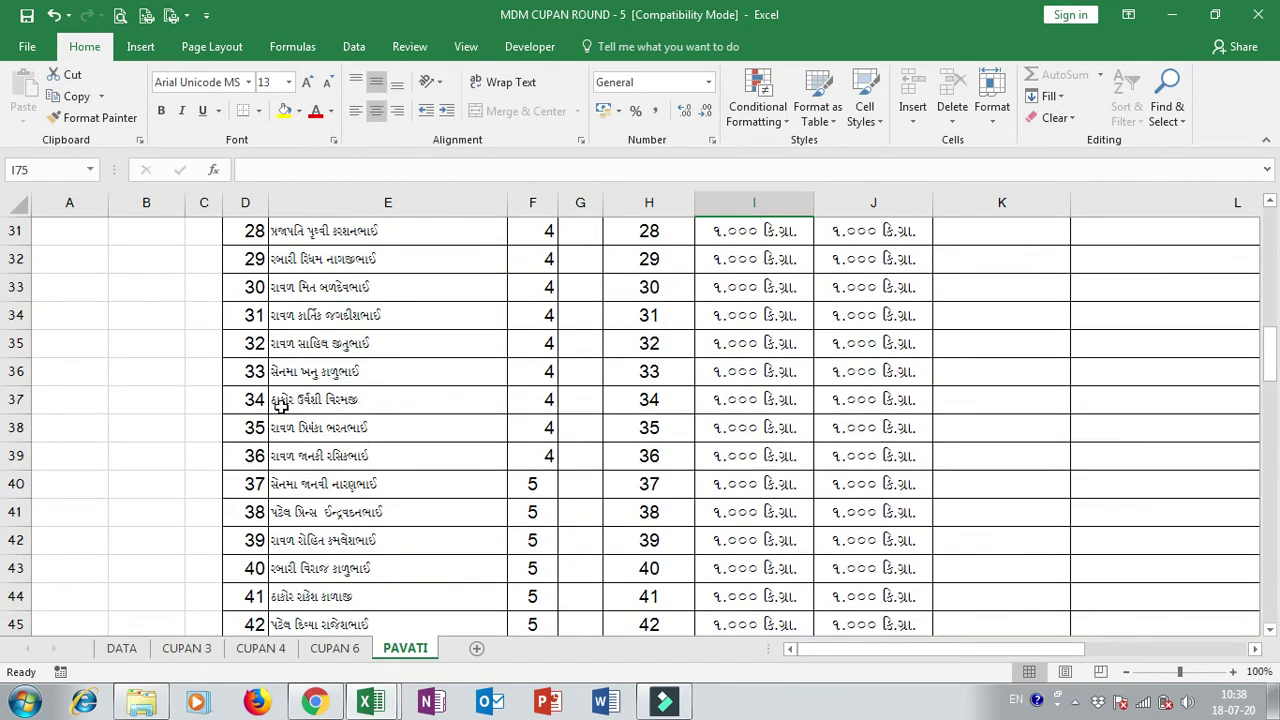
scroll(770, 511, "down", 3)
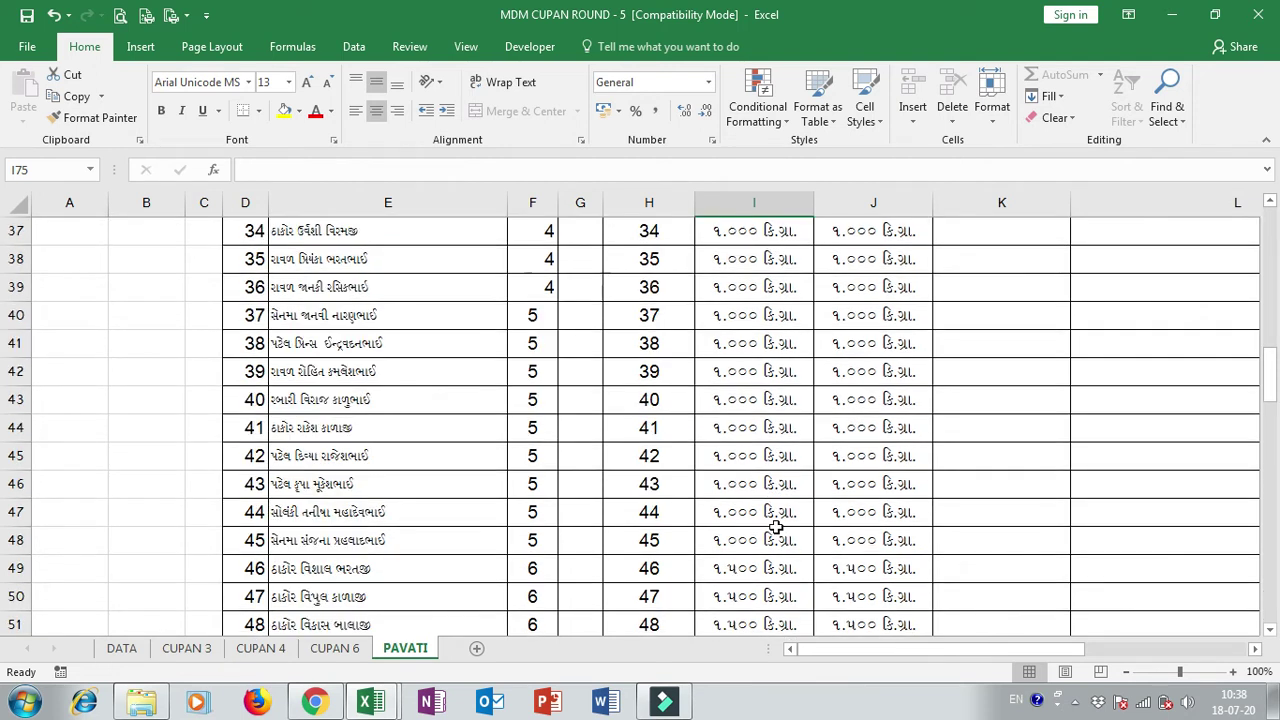
left_click(536, 475)
left_click(720, 484)
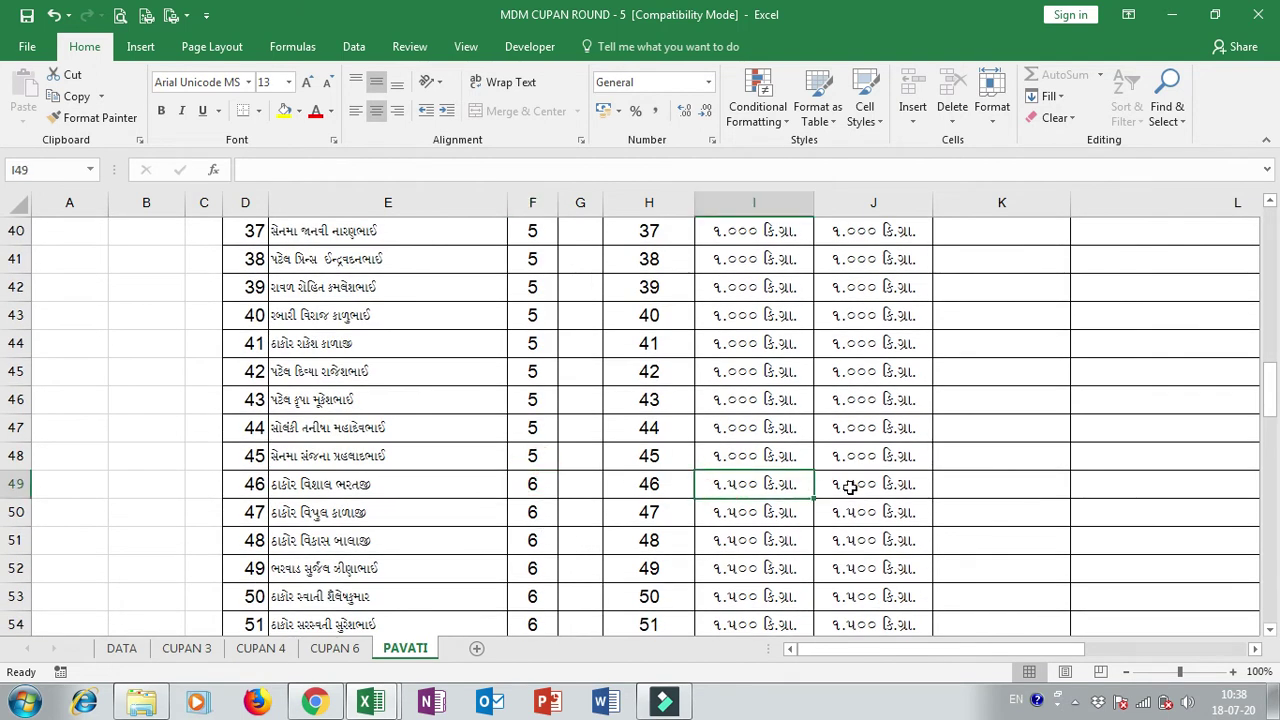
left_click(850, 486)
scroll(693, 489, "up", 1)
scroll(693, 489, "up", 12)
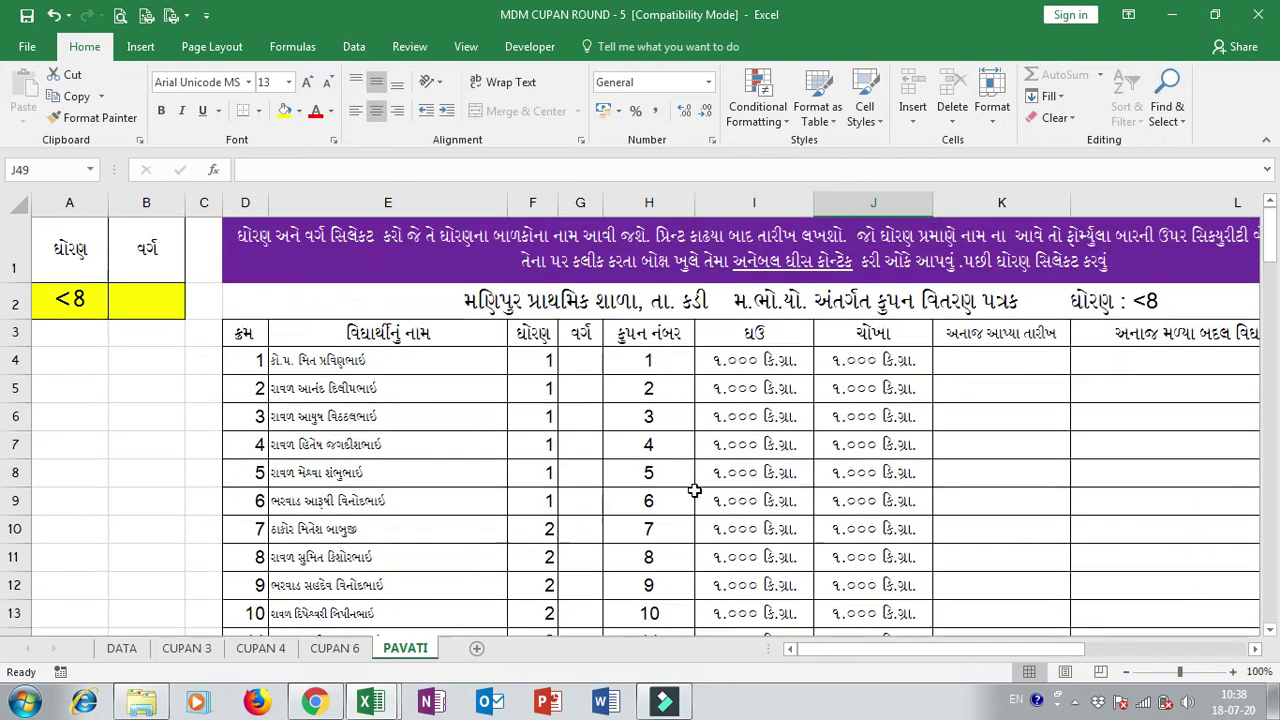
left_click(93, 311)
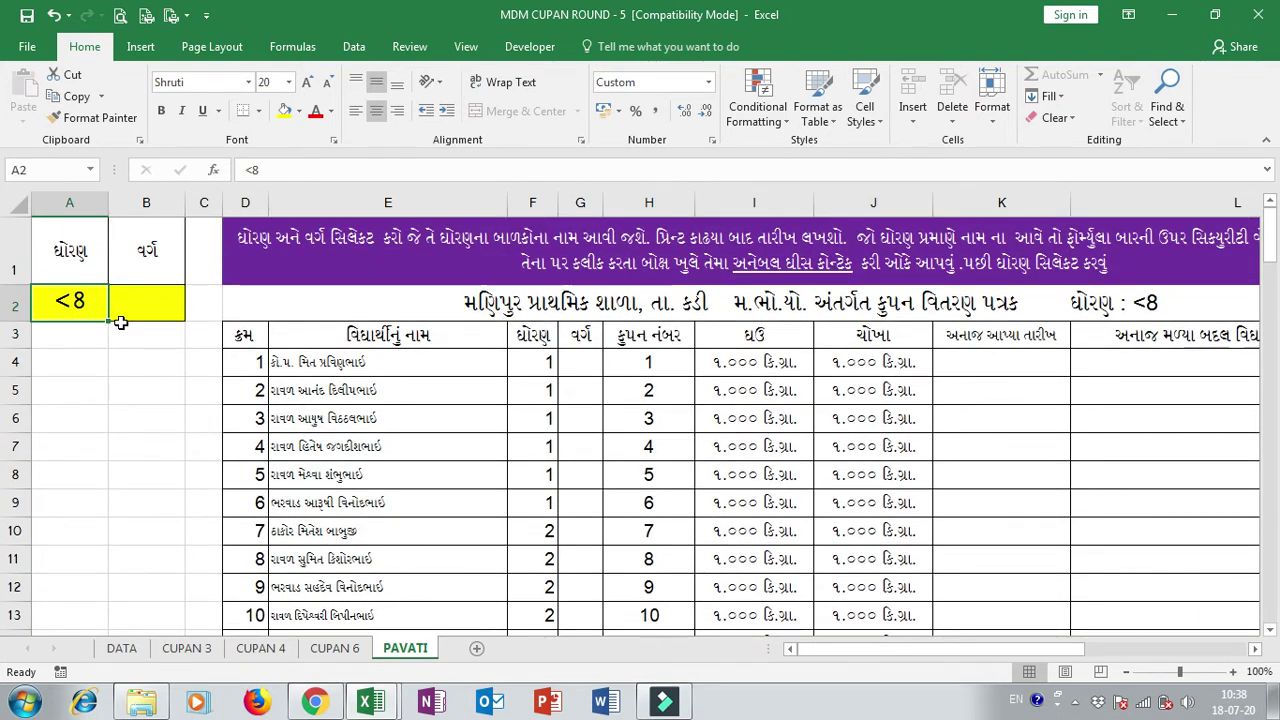
- Go to the CUPAN 3 sheet and check the date in H5 on its first coupon
left_click(138, 649)
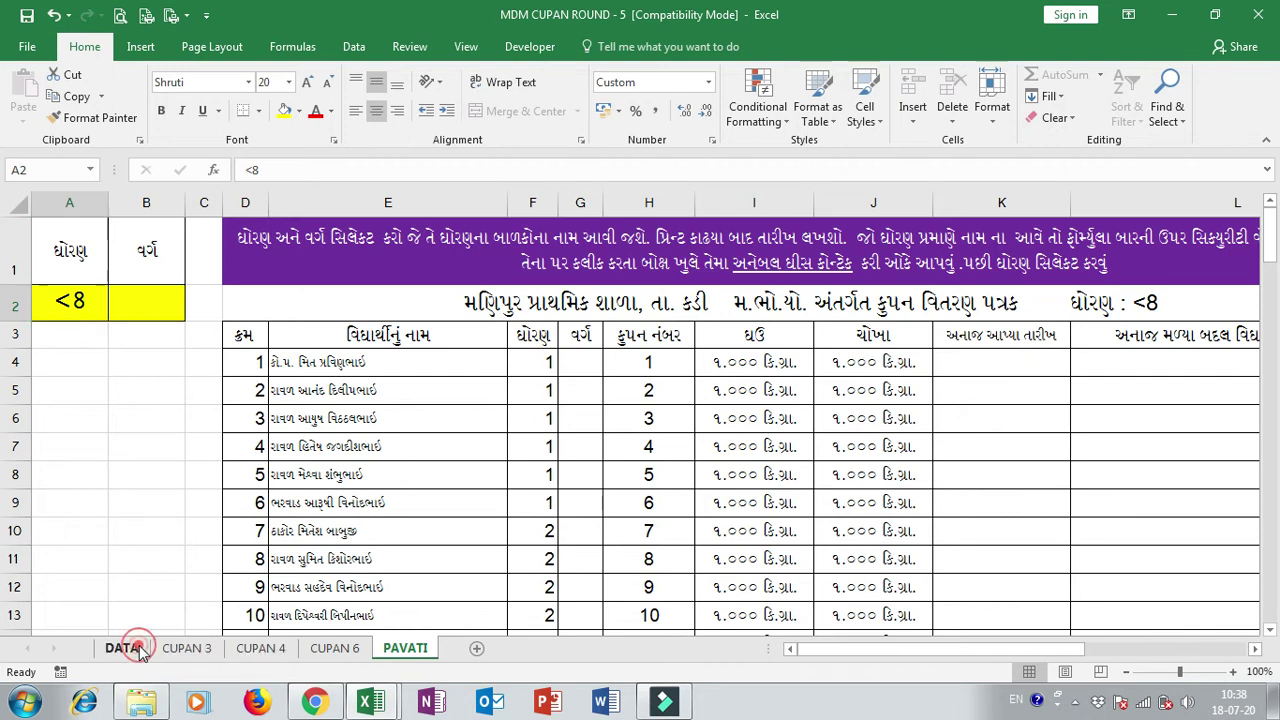
left_click(187, 648)
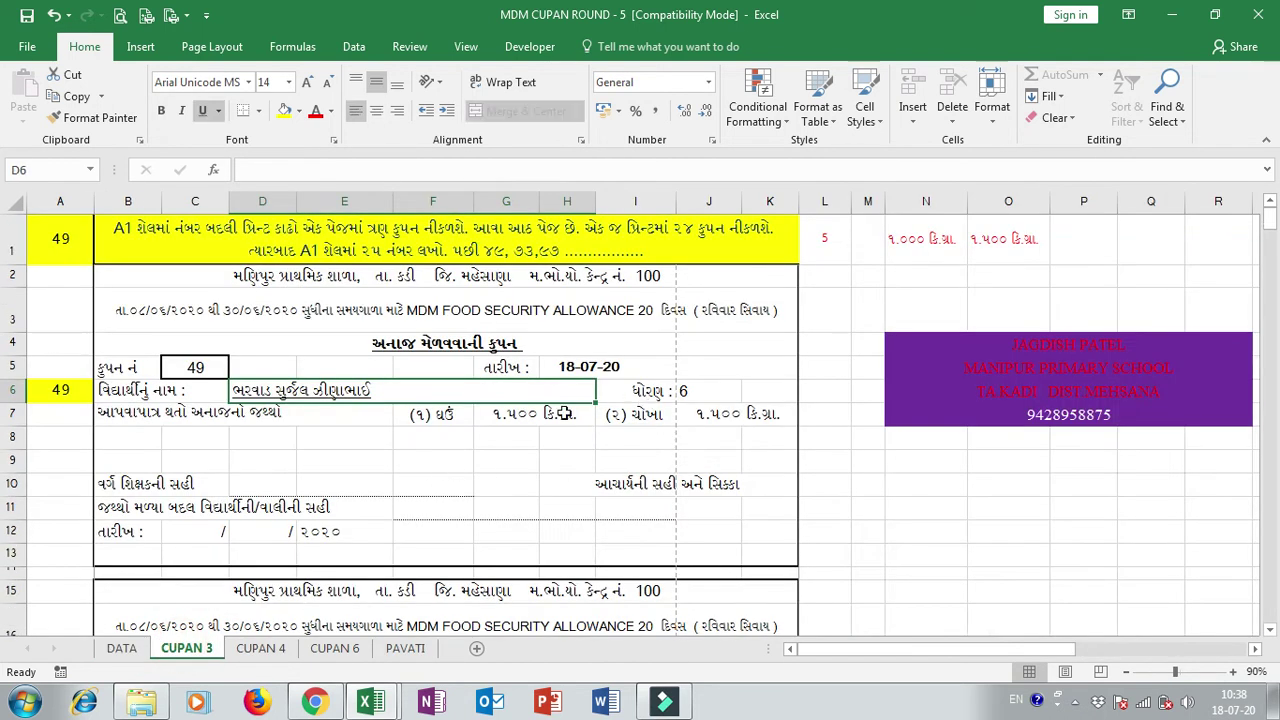
left_click(583, 368)
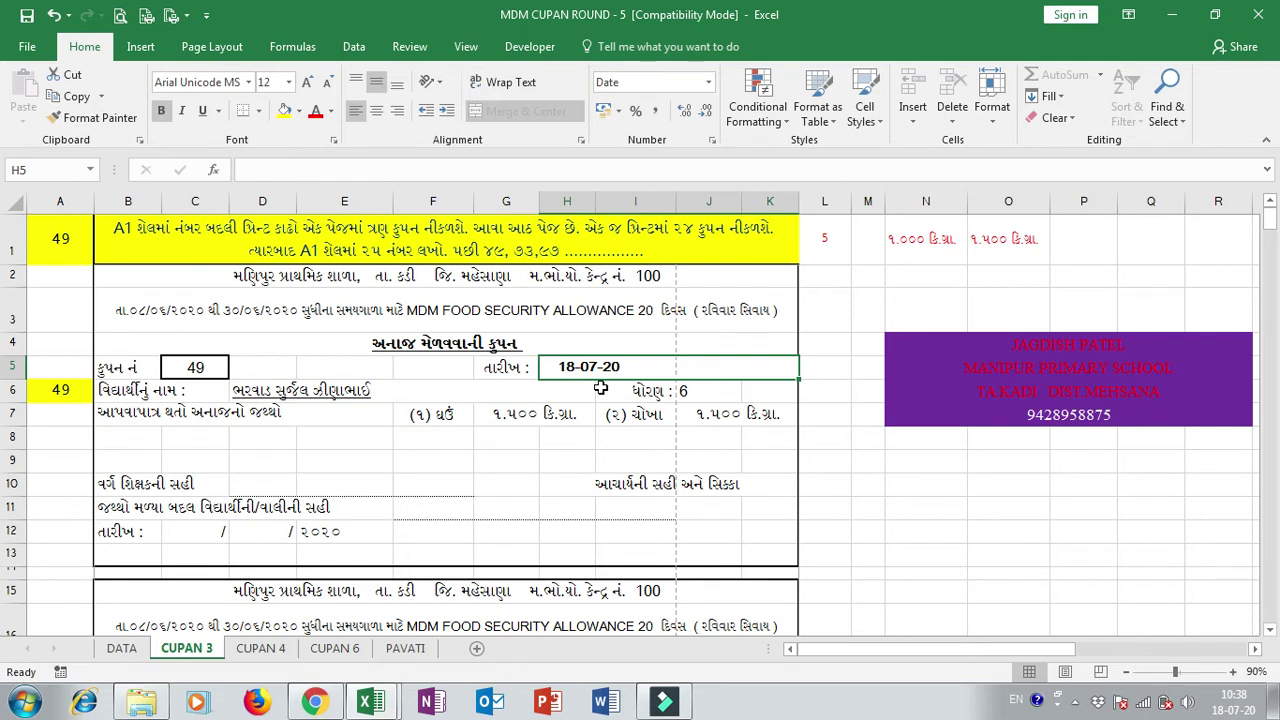
- Set the starting coupon number in A1 of the CUPAN 3 sheet to 98
scroll(634, 425, "down", 1)
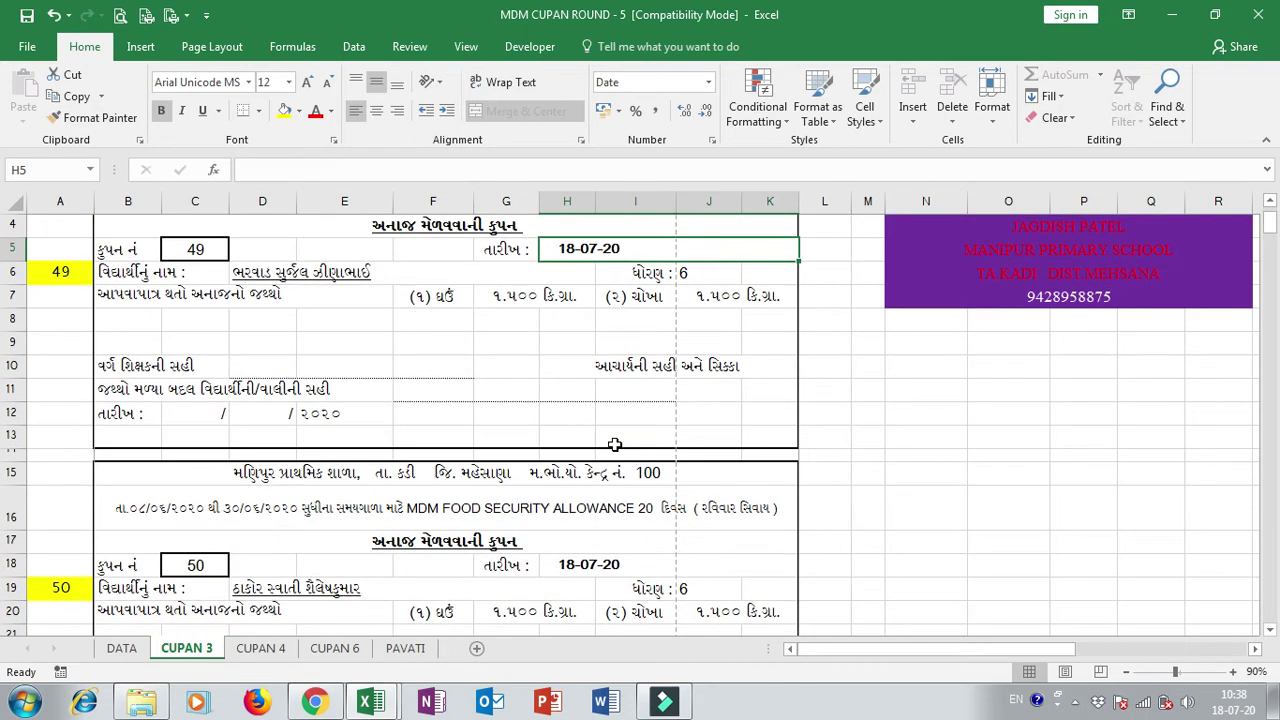
scroll(600, 390, "up", 1)
left_click(575, 368)
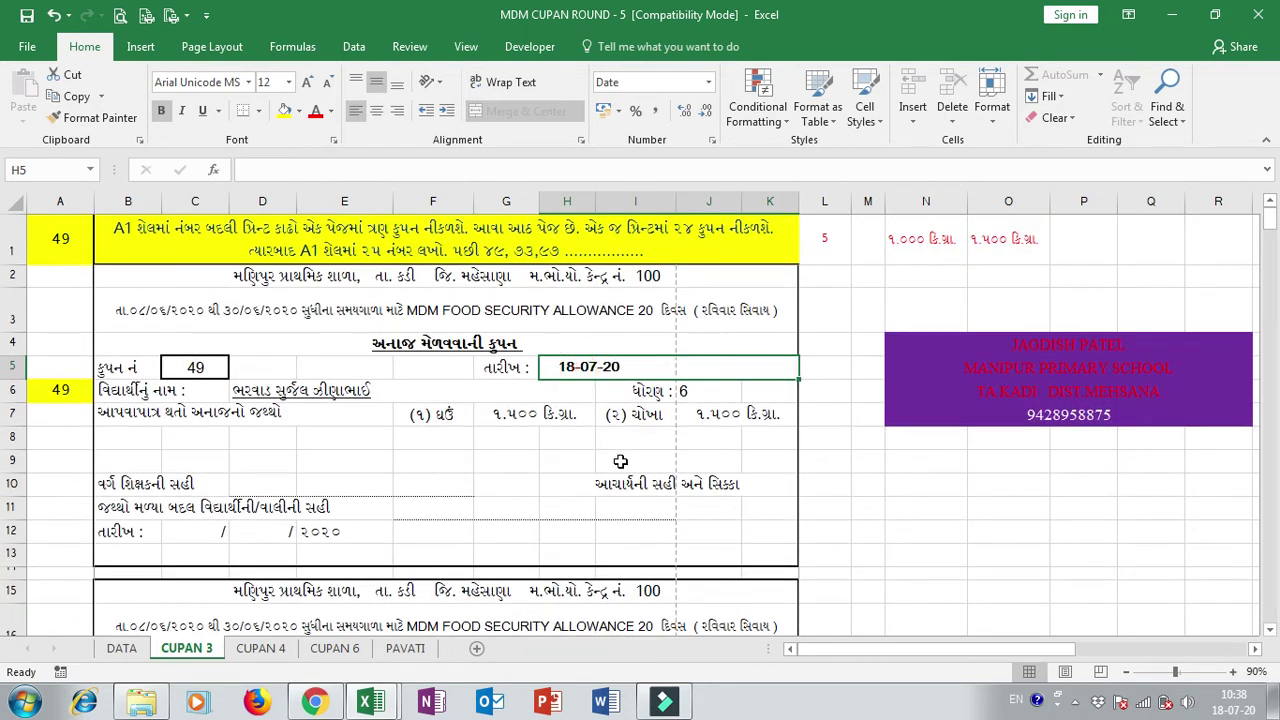
left_click(61, 256)
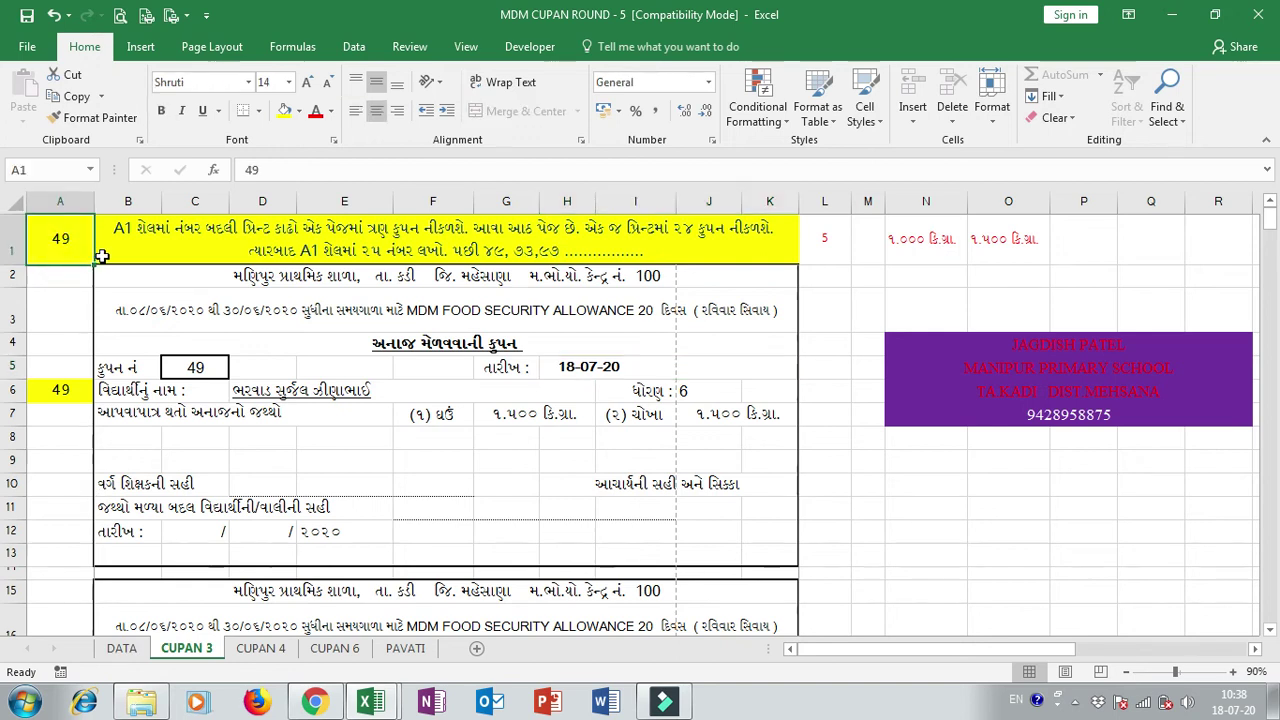
type("98")
key("Return")
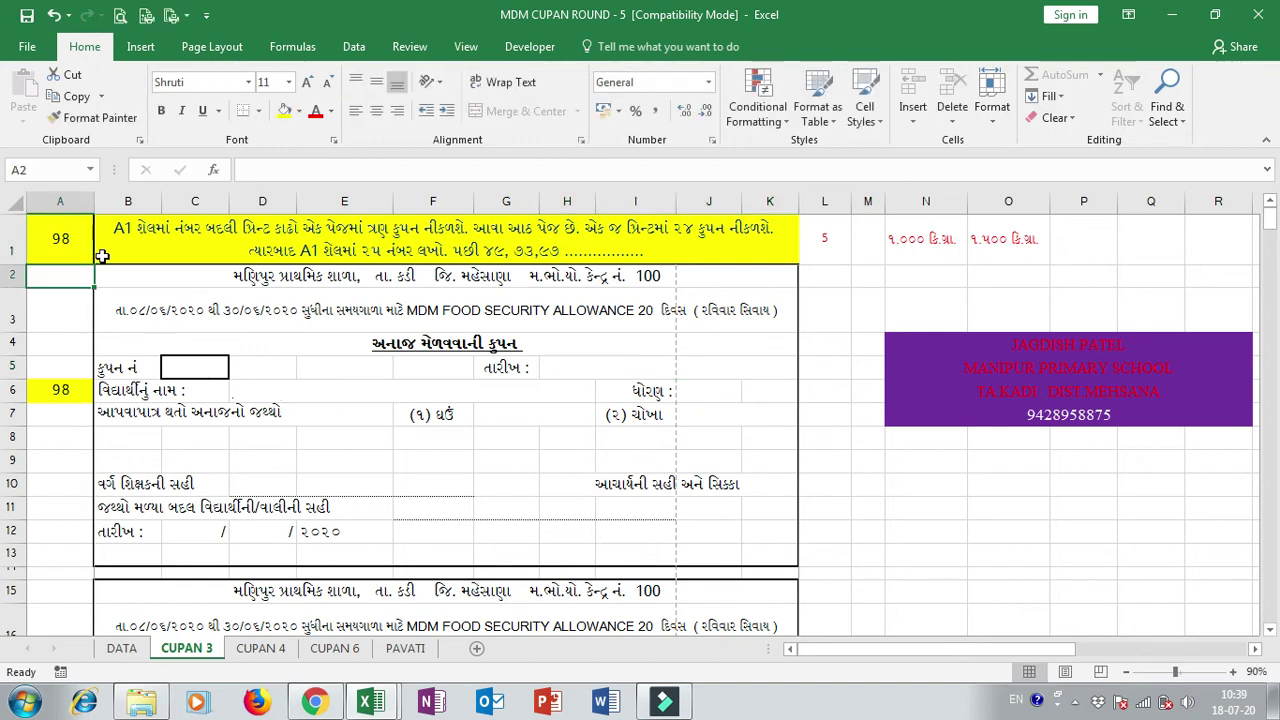
left_click(56, 245)
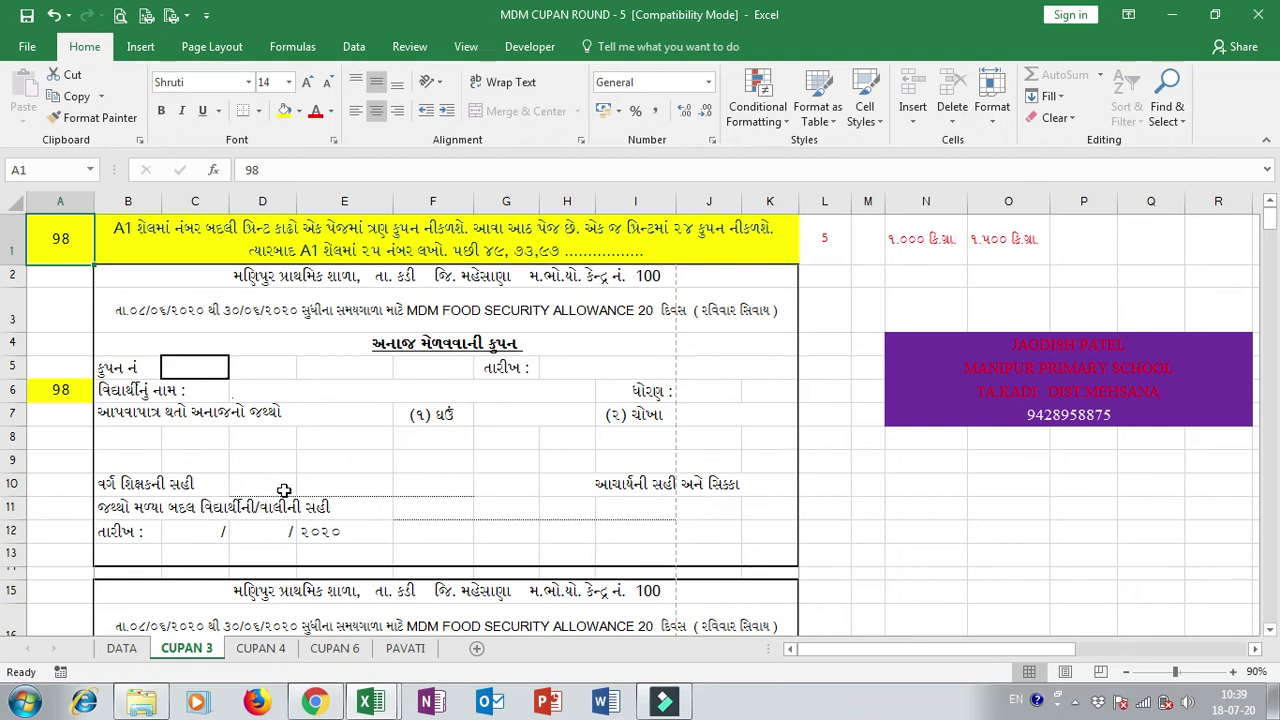
- Replace the class teacher's signature label in B10 of the first coupon with "દુકાનદારની સહી"
left_click(175, 480)
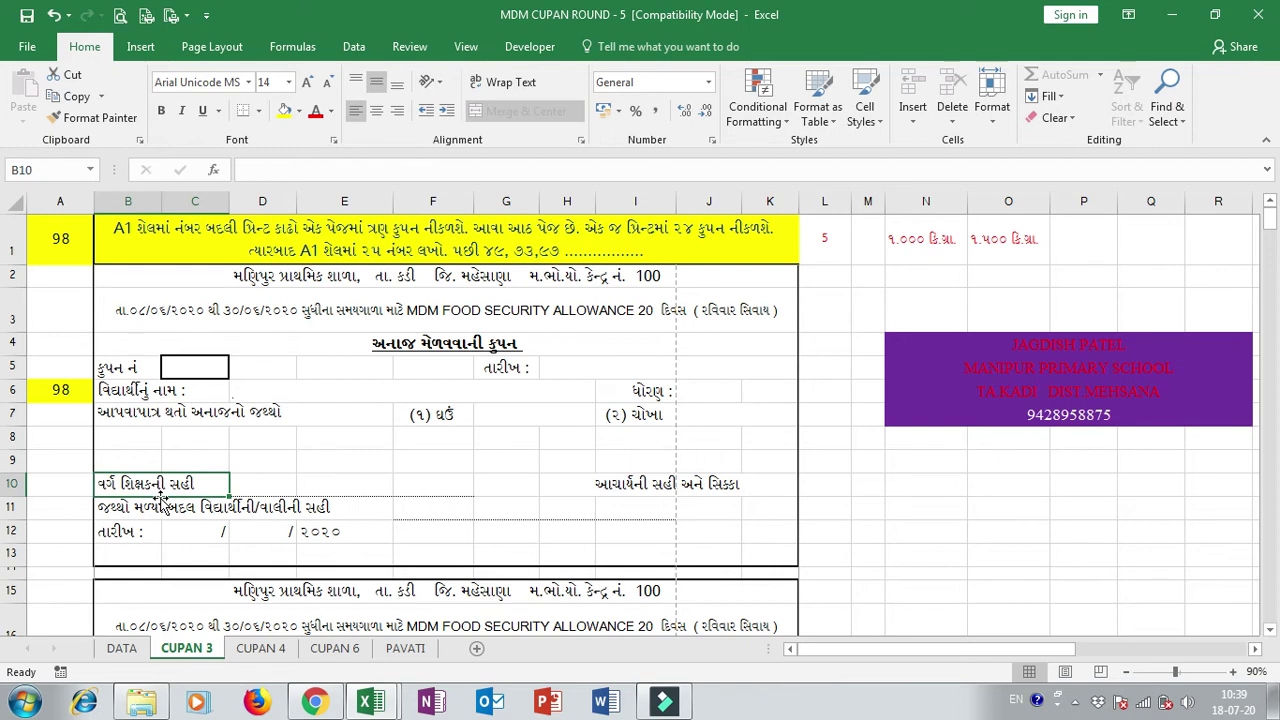
type("n")
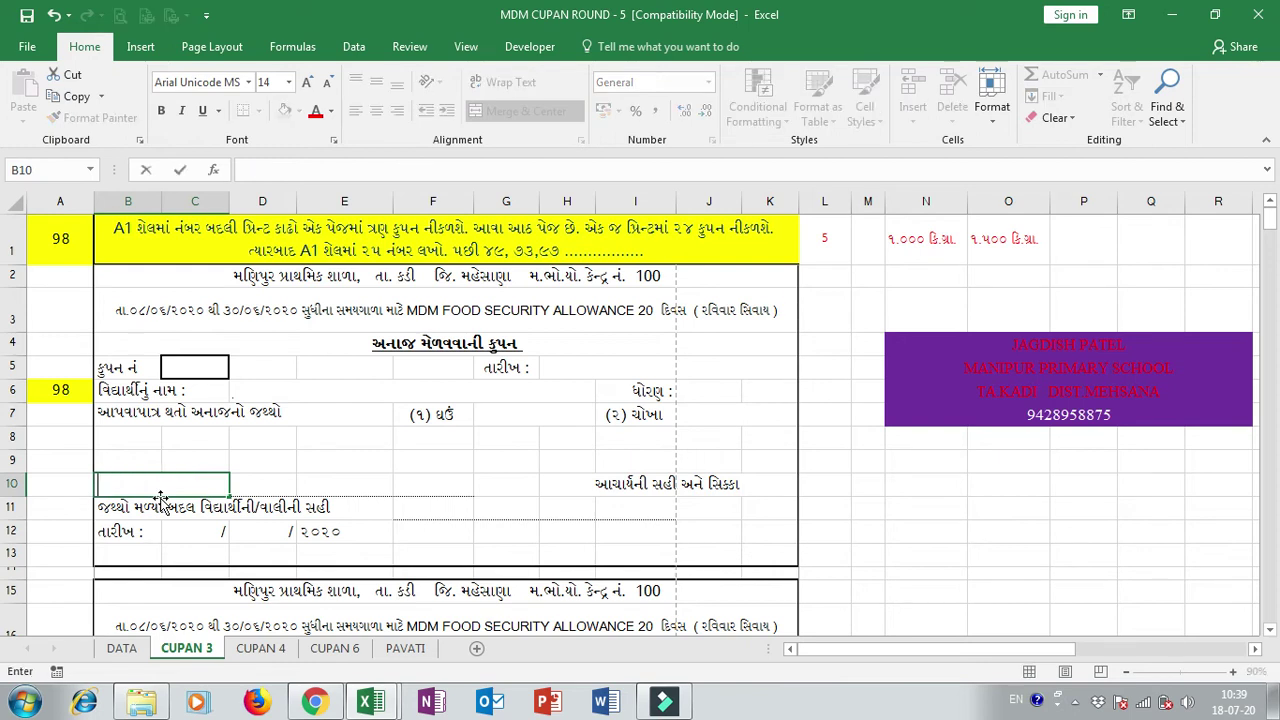
key("alt+shift")
type("દુક")
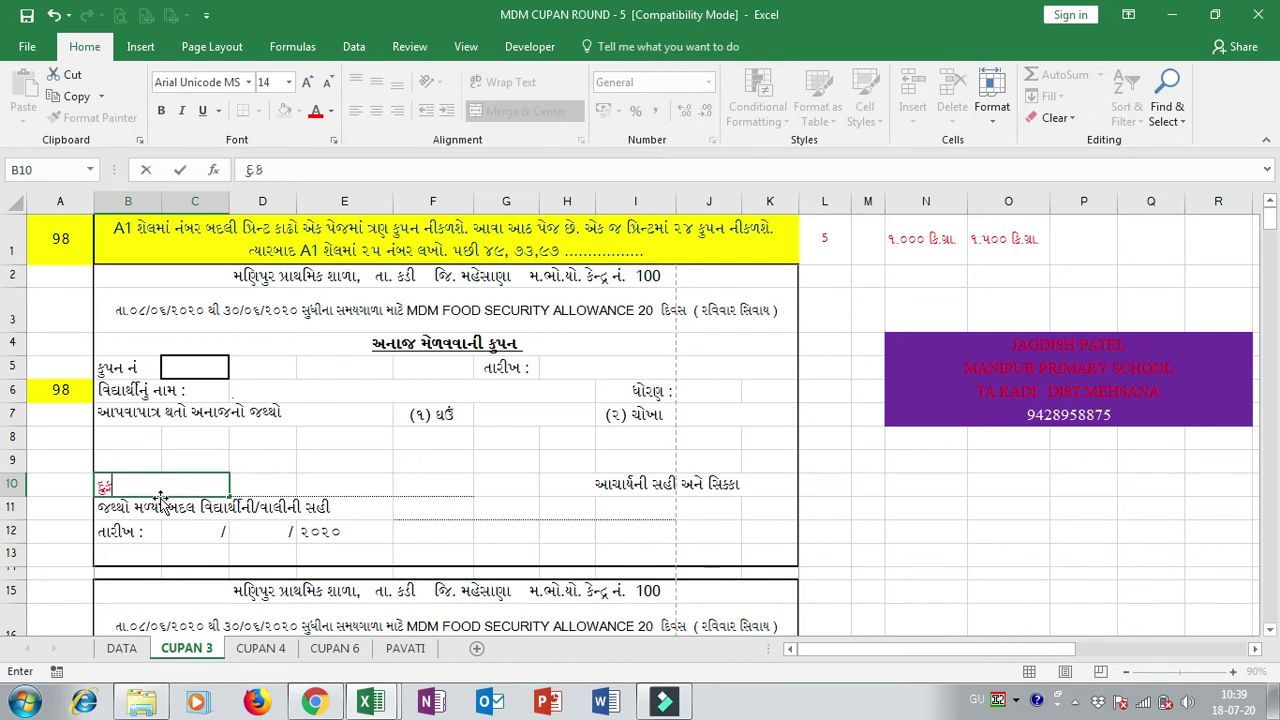
type("ાનદારની સહી")
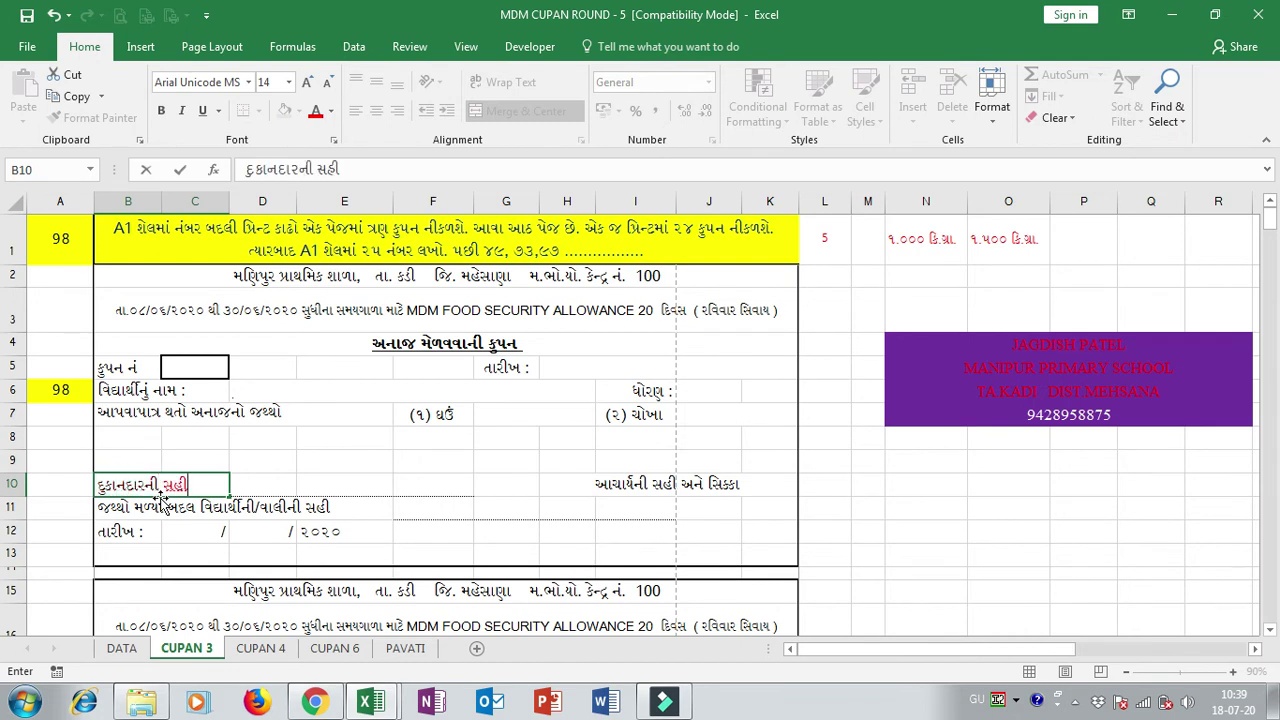
key("Return")
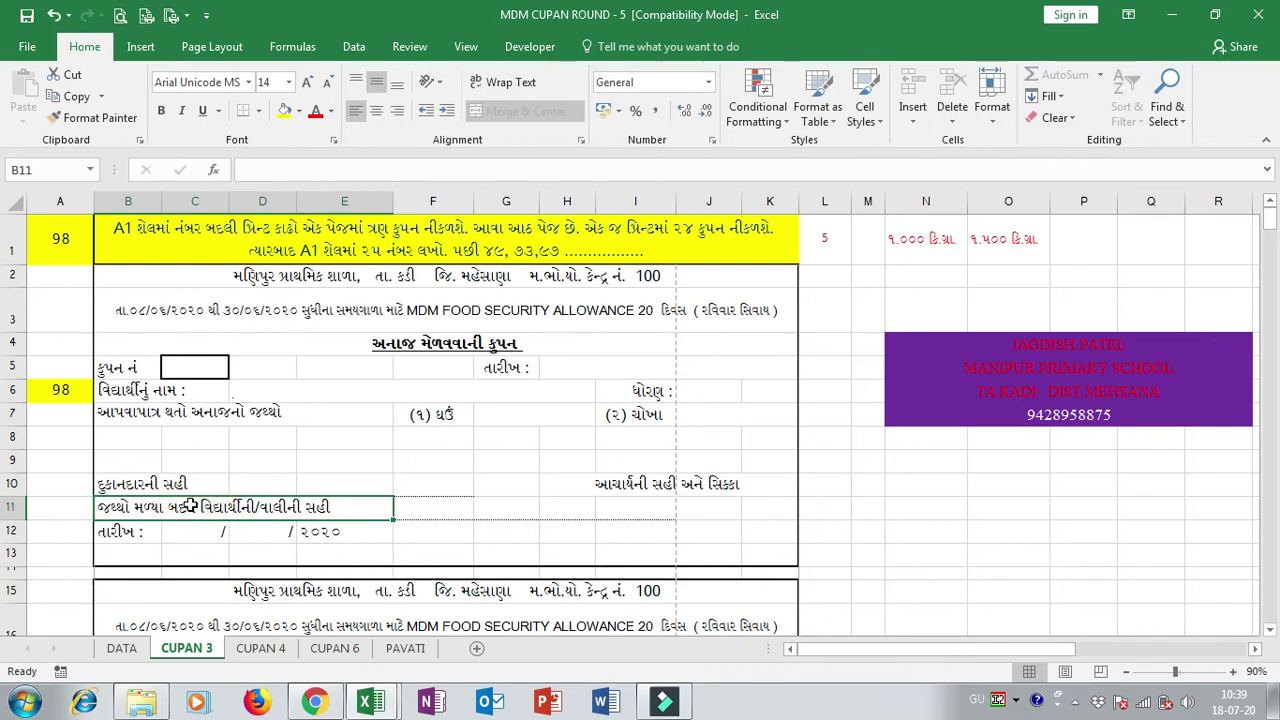
- Try clearing the recipient signature label in B11 and the principal's signature label in H10, undoing each deletion
key("Delete")
left_click(209, 510)
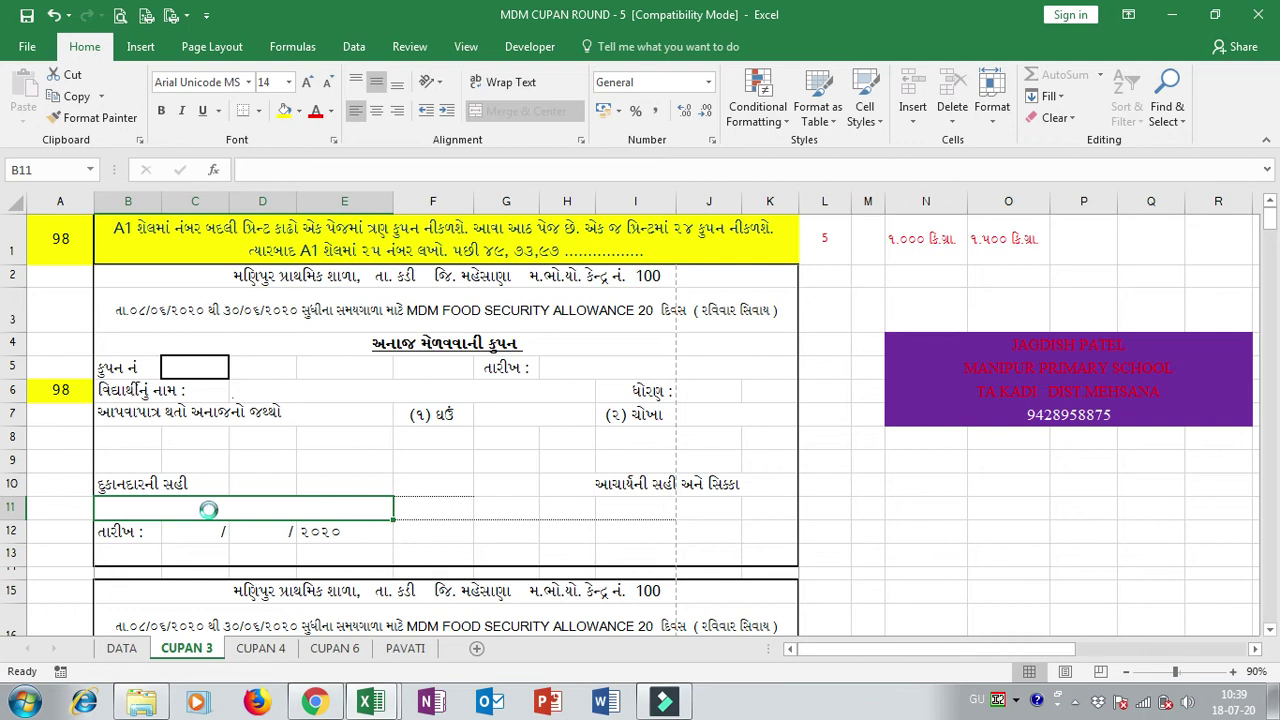
key("ctrl+z")
left_click(186, 531)
left_click(323, 531)
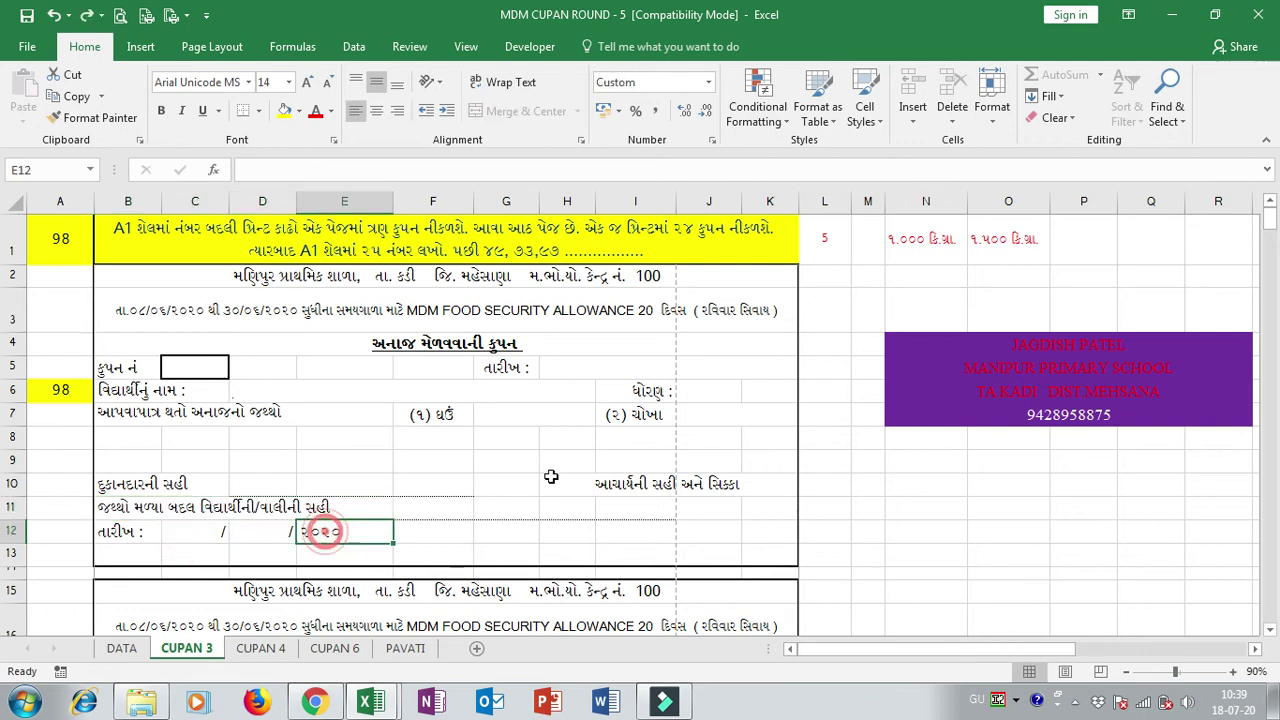
left_click(617, 480)
key("Delete")
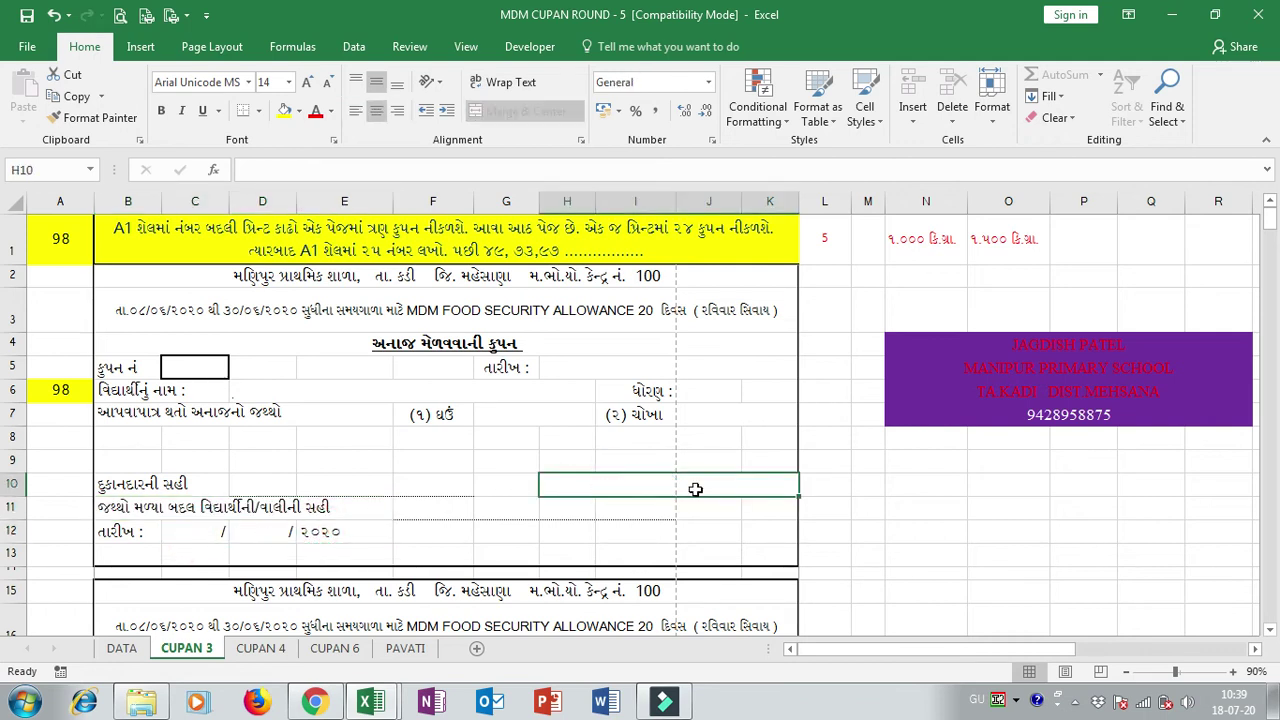
key("ctrl+z")
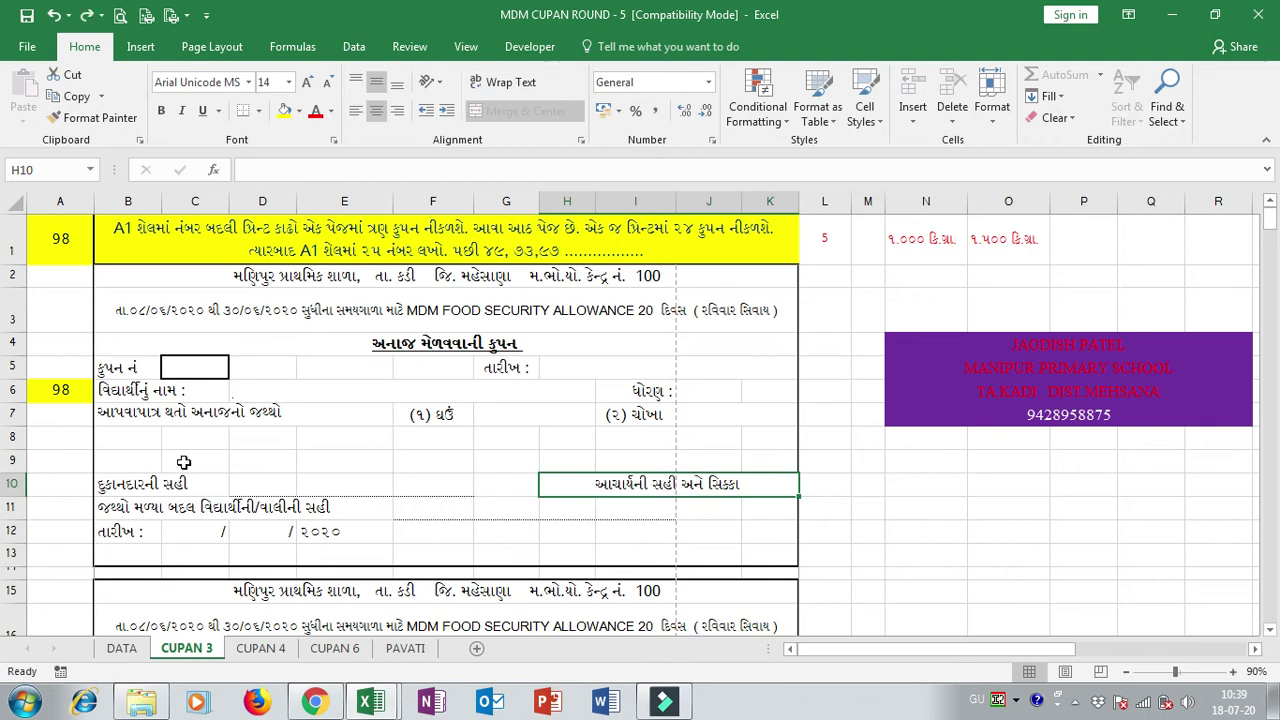
- Reset the starting coupon number in A1 of the CUPAN 3 sheet to 1
left_click_drag(174, 463, 745, 556)
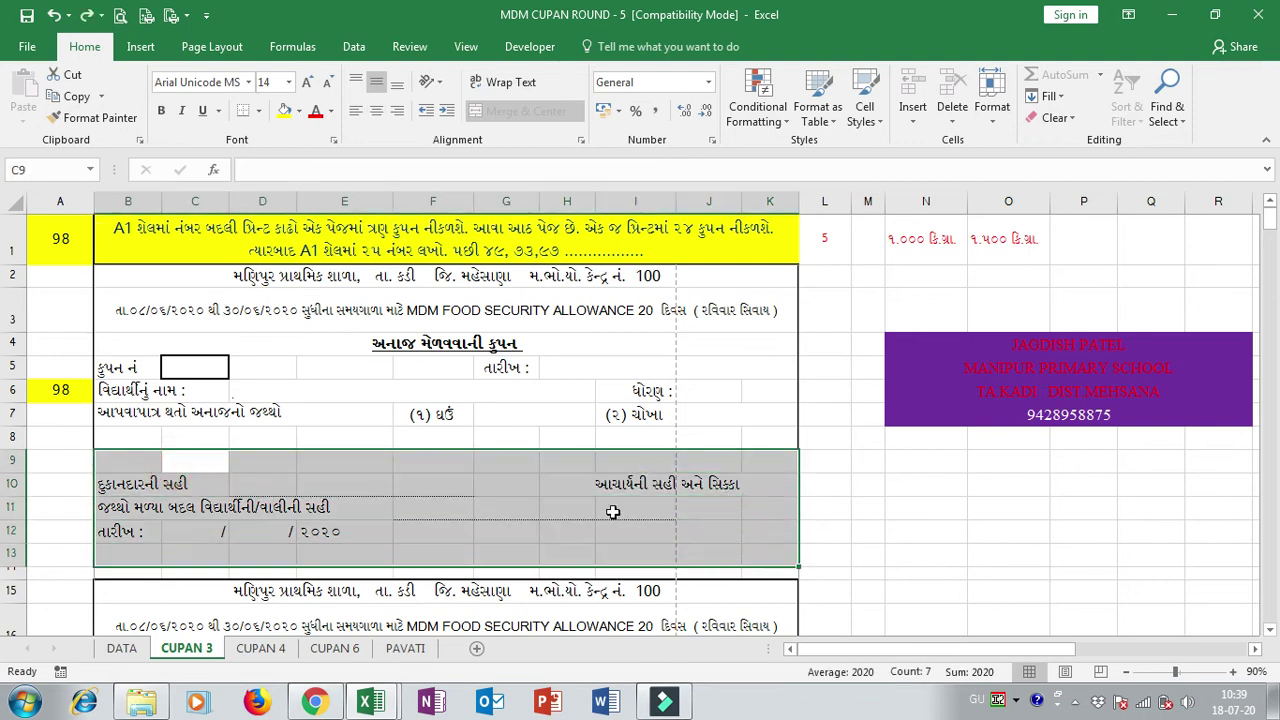
left_click(533, 483)
scroll(550, 510, "down", 4)
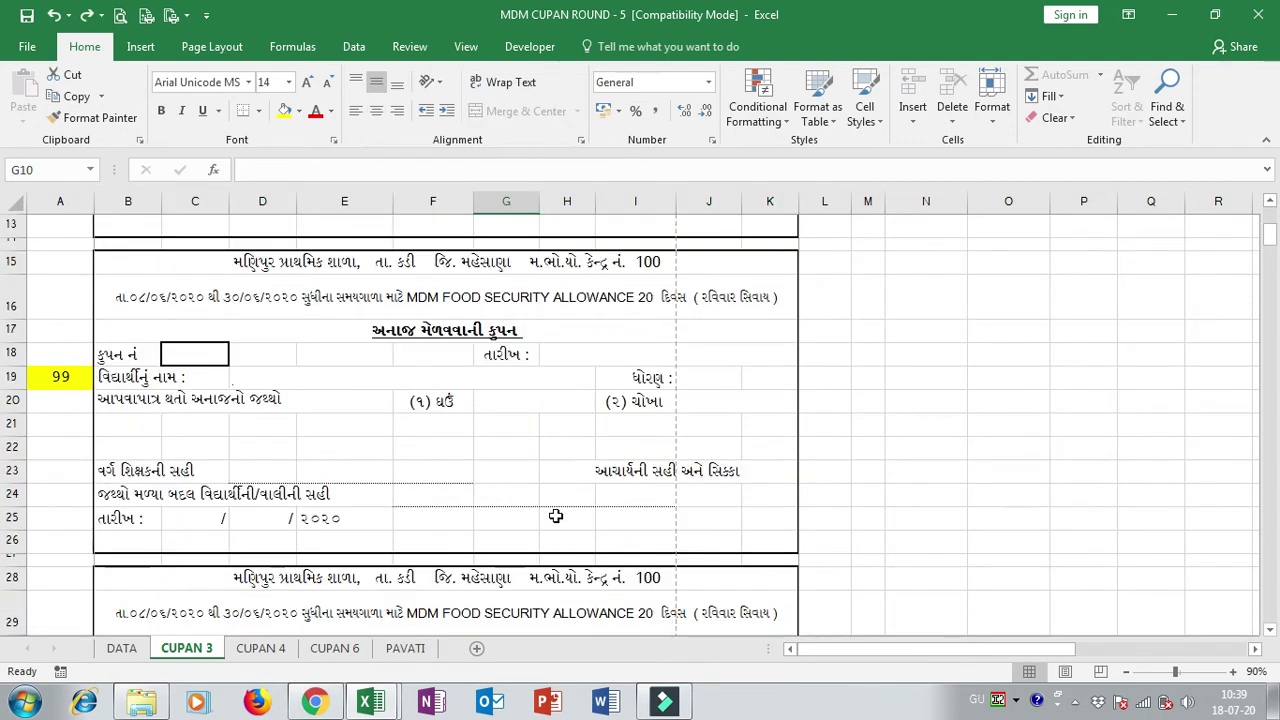
scroll(556, 516, "up", 4)
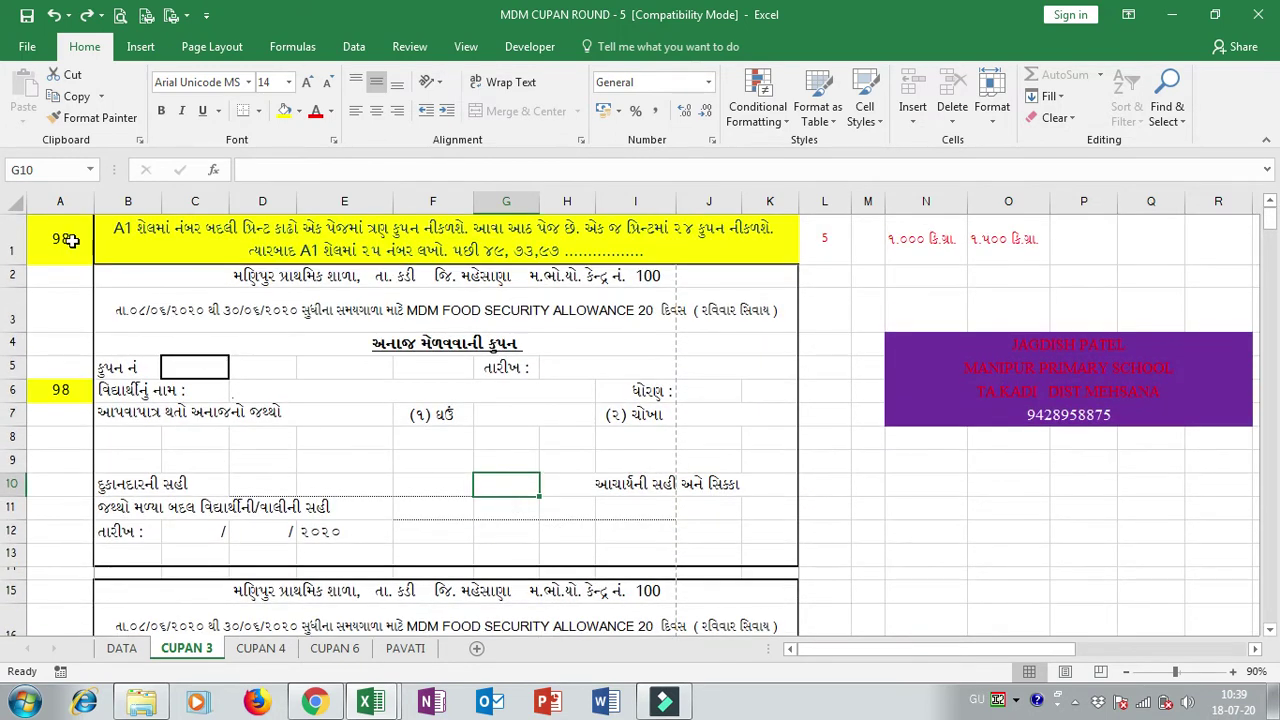
left_click(70, 240)
type("1")
key("Return")
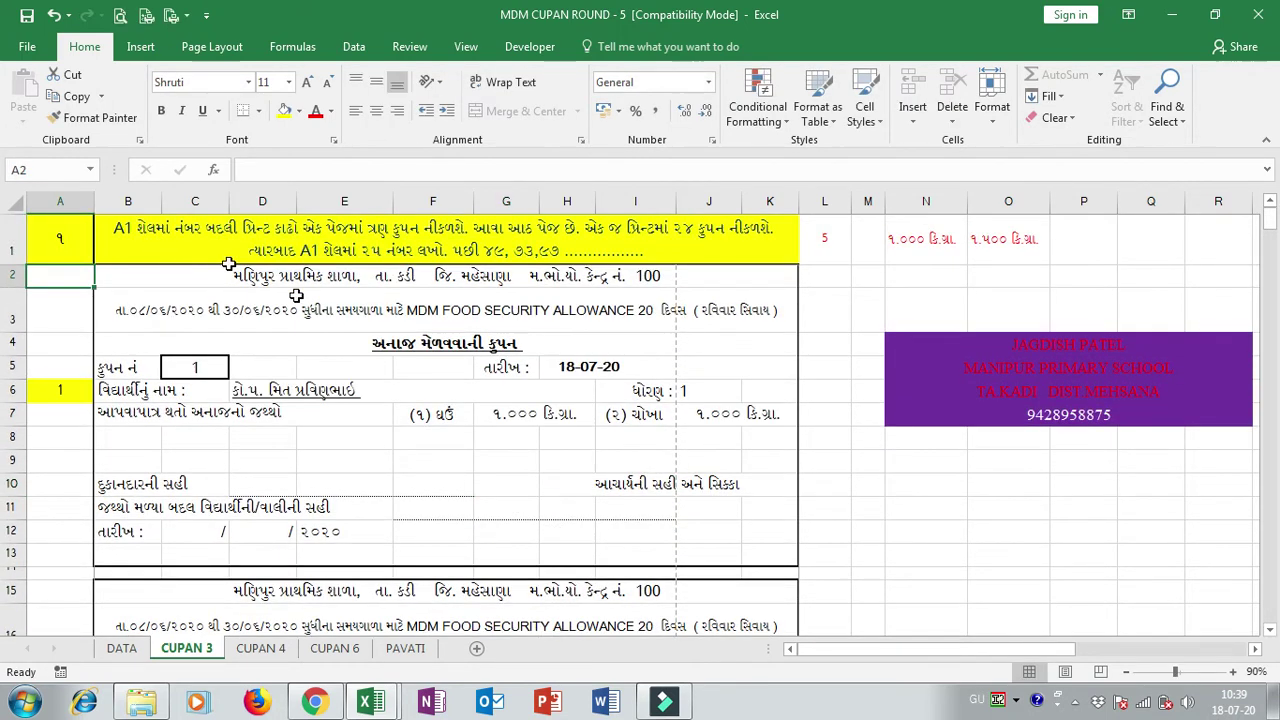
- Clear the dates from F8 downward on the DATA sheet and check the first CUPAN 3 coupon's date
left_click(604, 366)
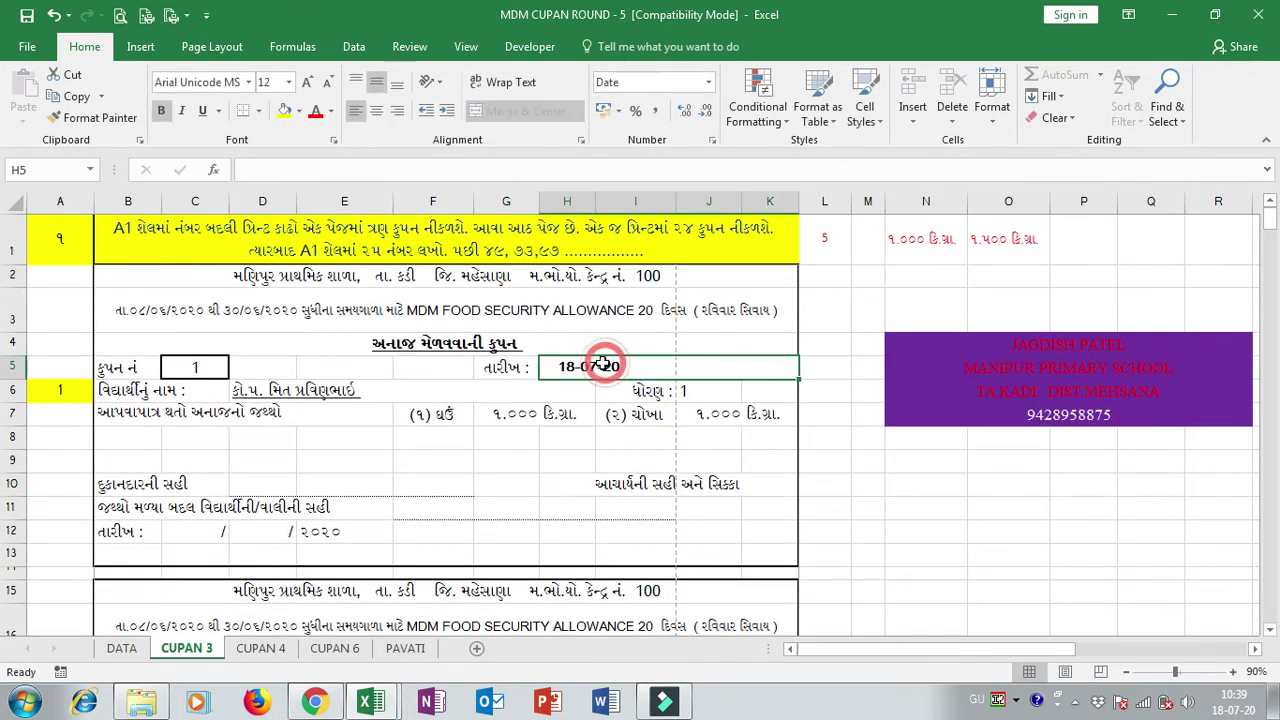
left_click(121, 648)
left_click_drag(662, 440, 686, 651)
key("Delete")
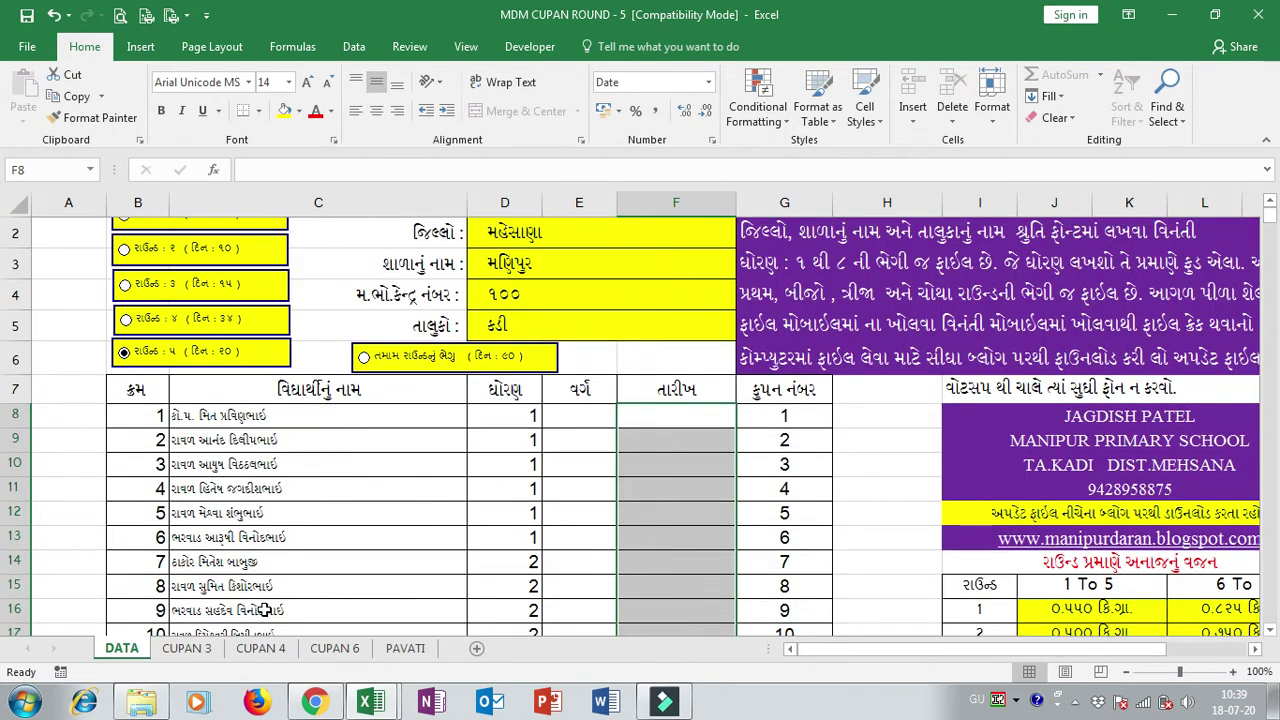
left_click(187, 648)
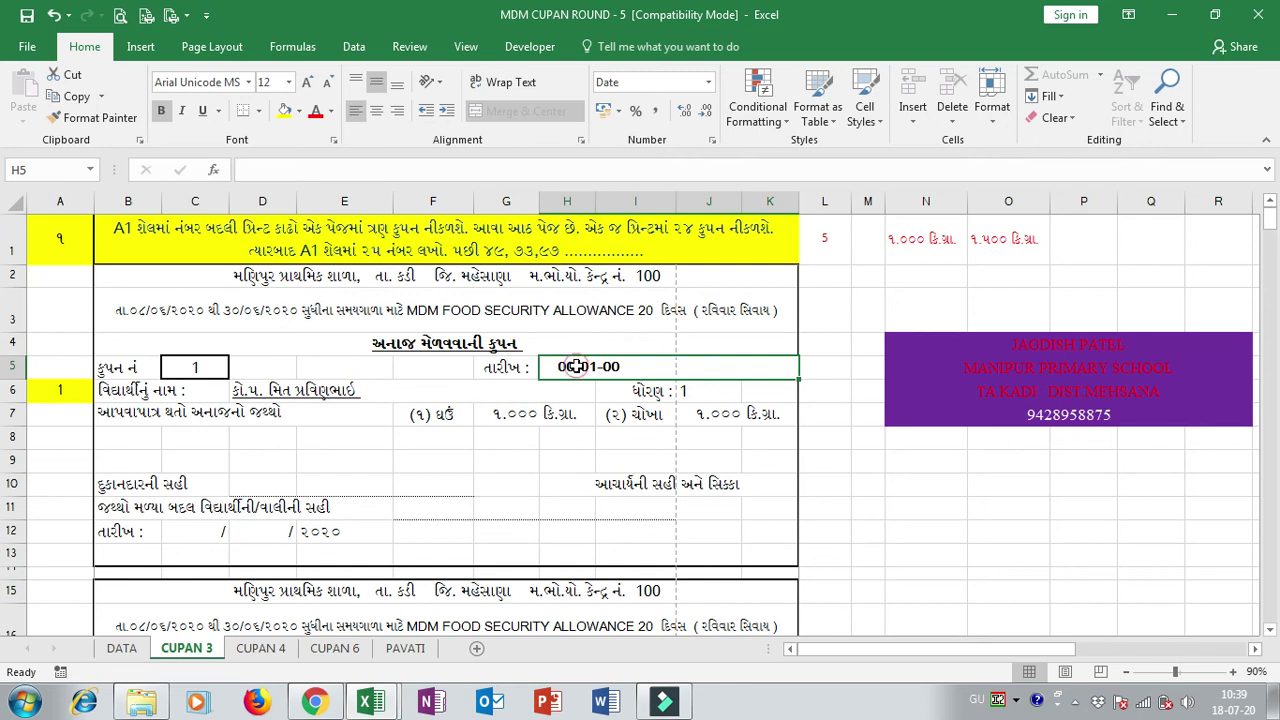
- Enter a blank space in each of the date cells F8 to F11 on the DATA sheet
left_click(122, 648)
left_click(630, 421)
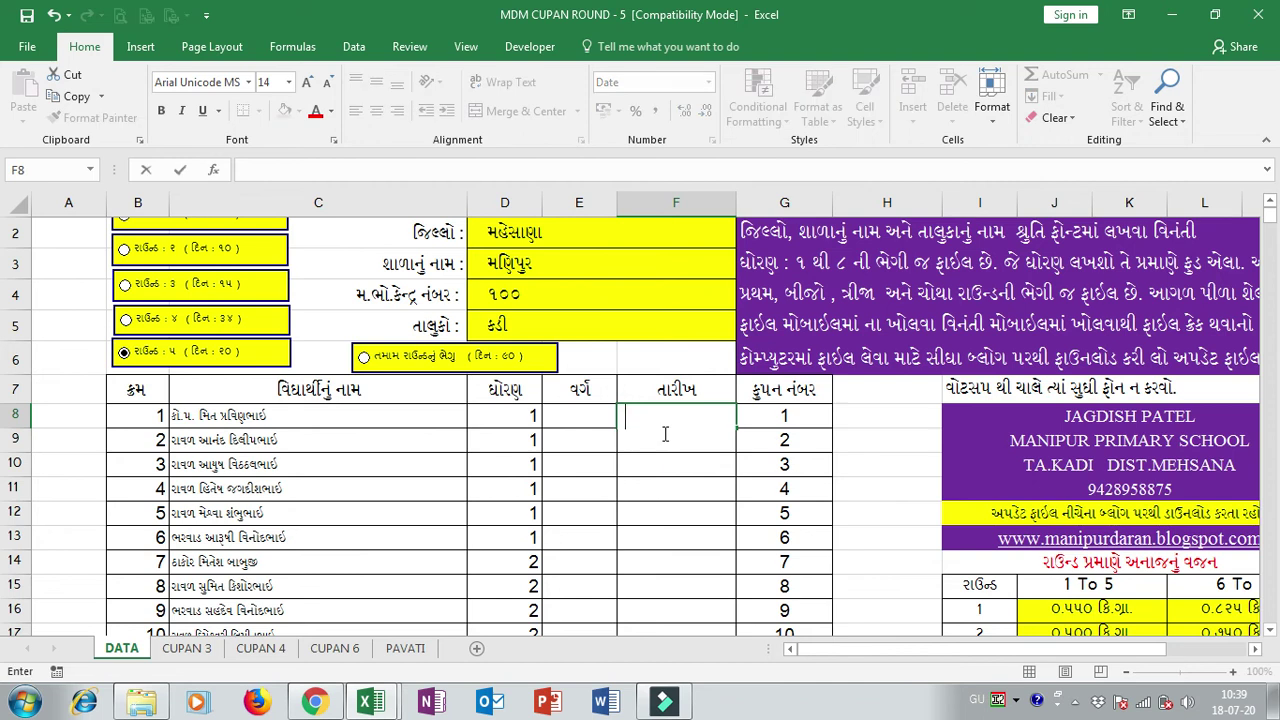
key("Return")
key("Return")
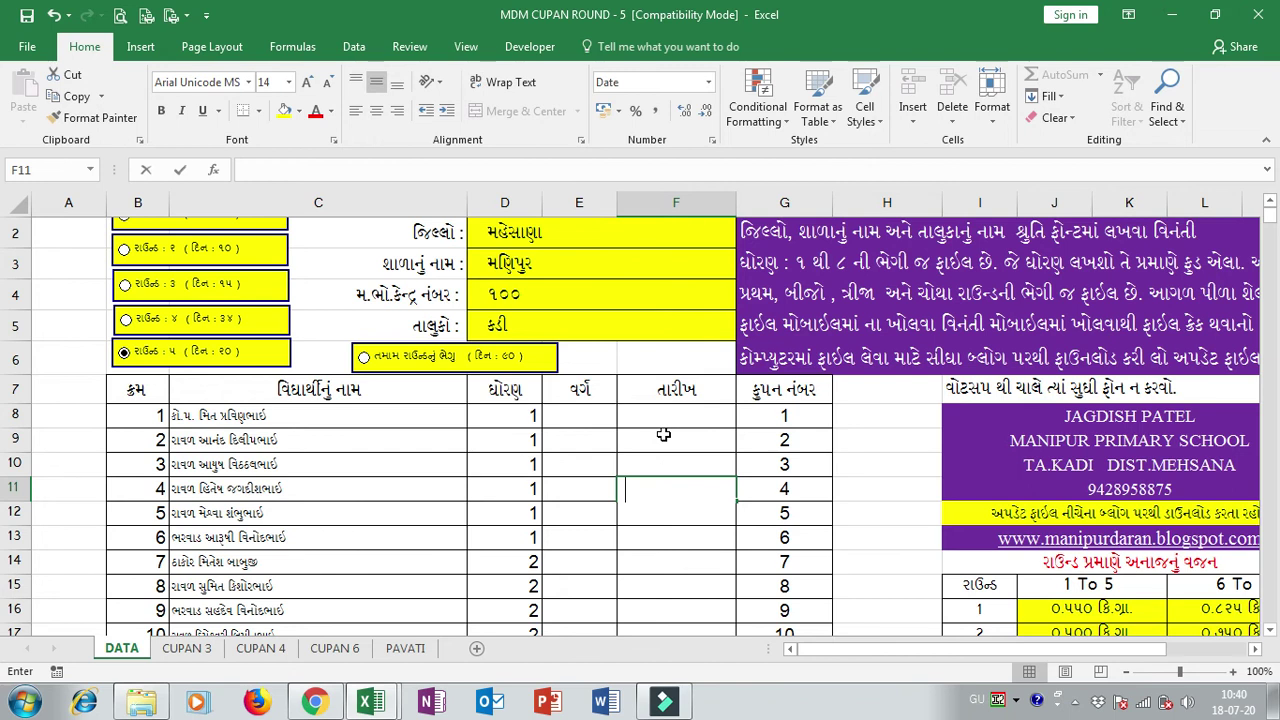
key("Return")
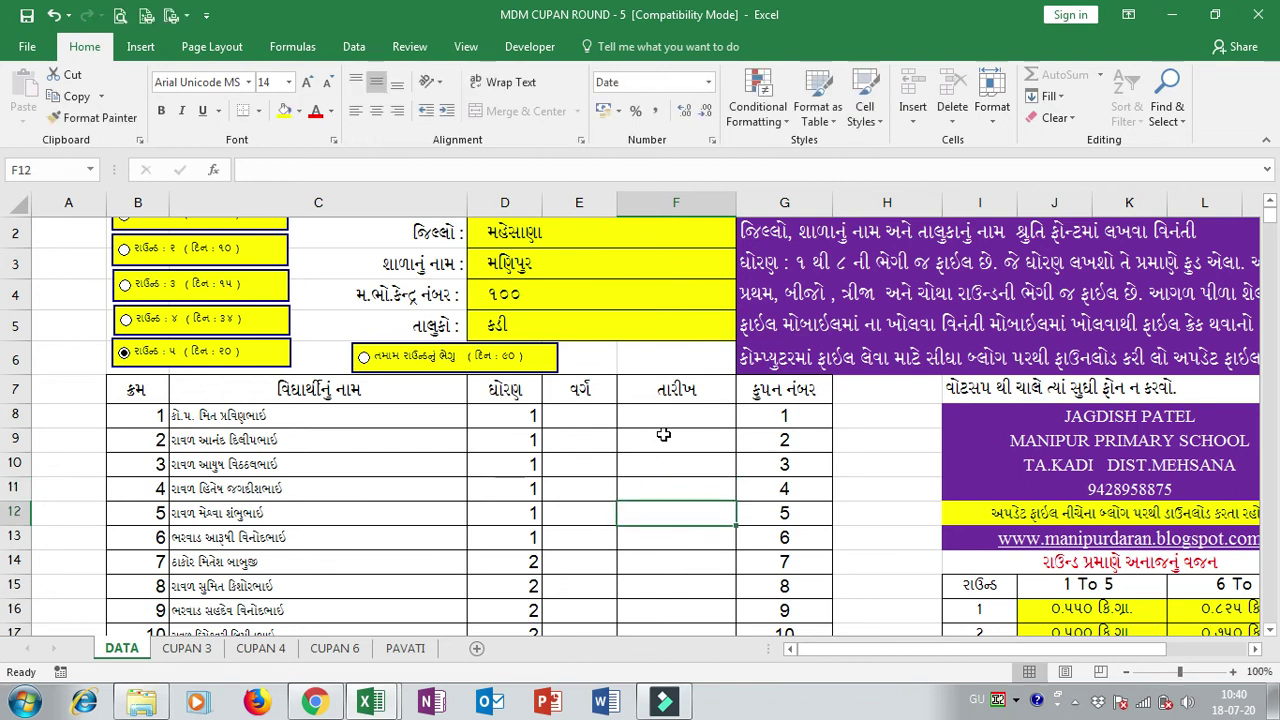
- Examine the date fields of coupons 1 to 5 on the CUPAN 3 sheet
left_click(187, 648)
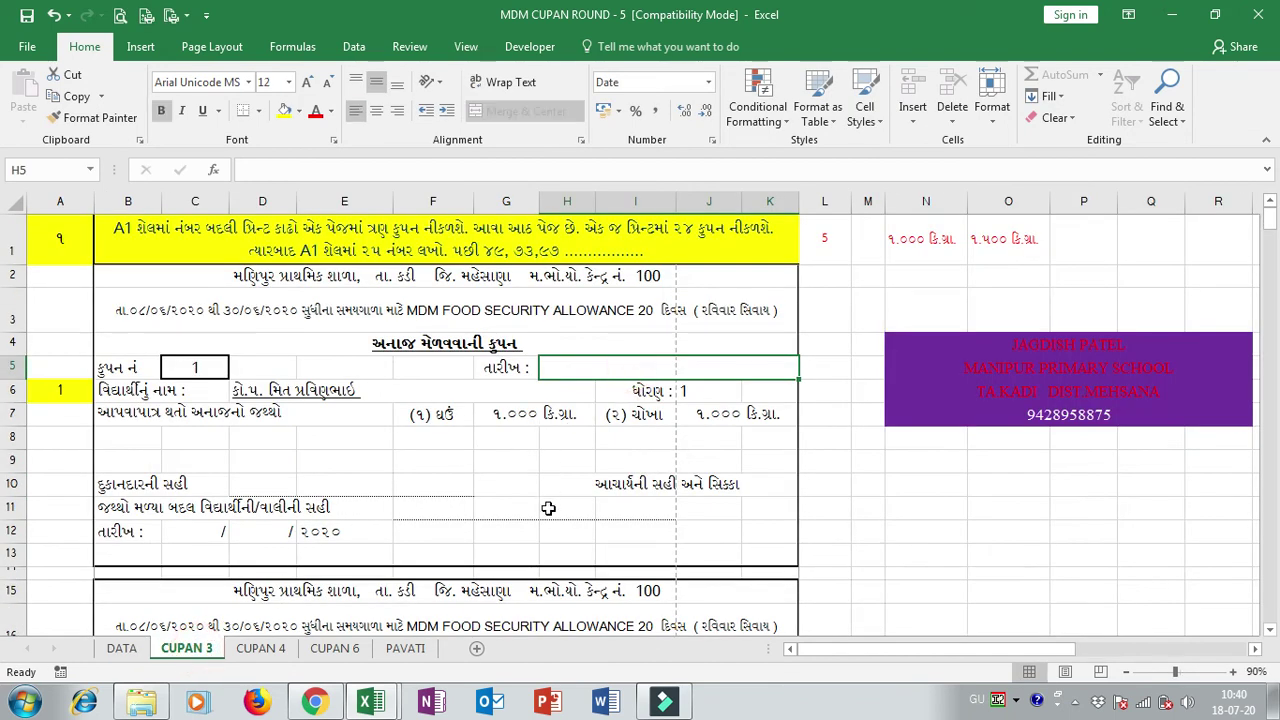
scroll(590, 450, "down", 3)
left_click(584, 397)
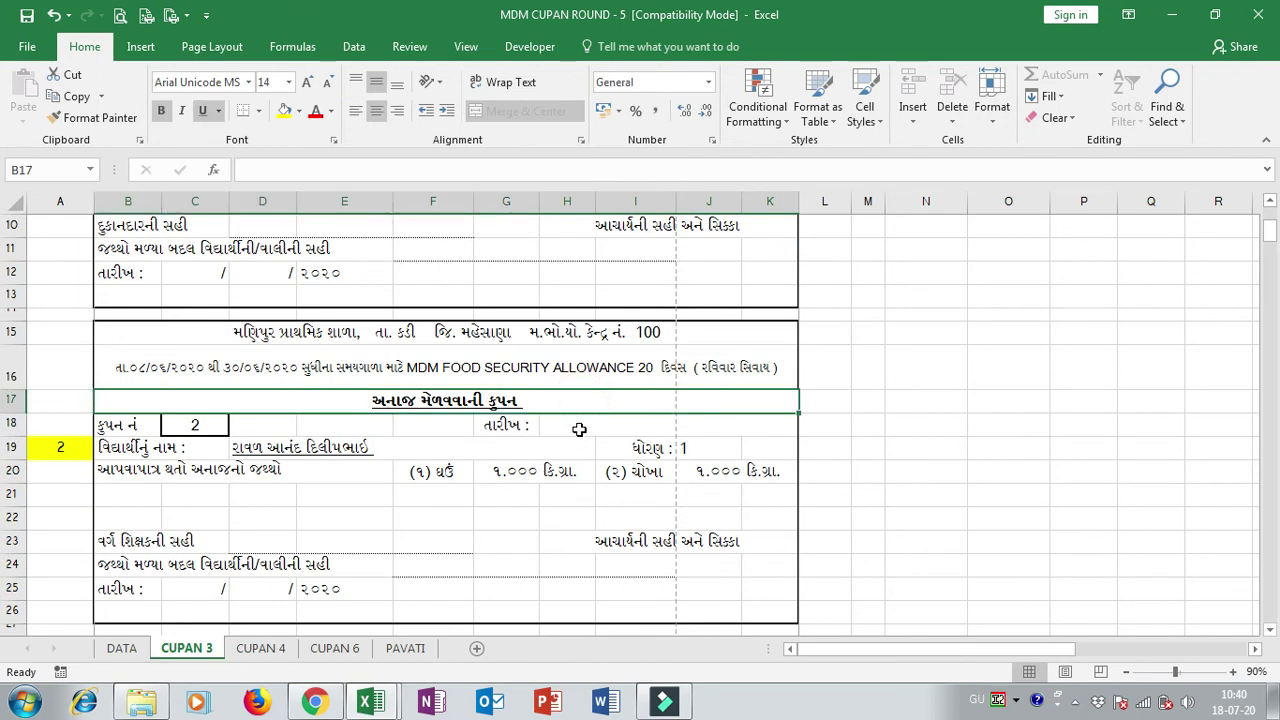
left_click(577, 426)
scroll(570, 500, "down", 2)
left_click(570, 610)
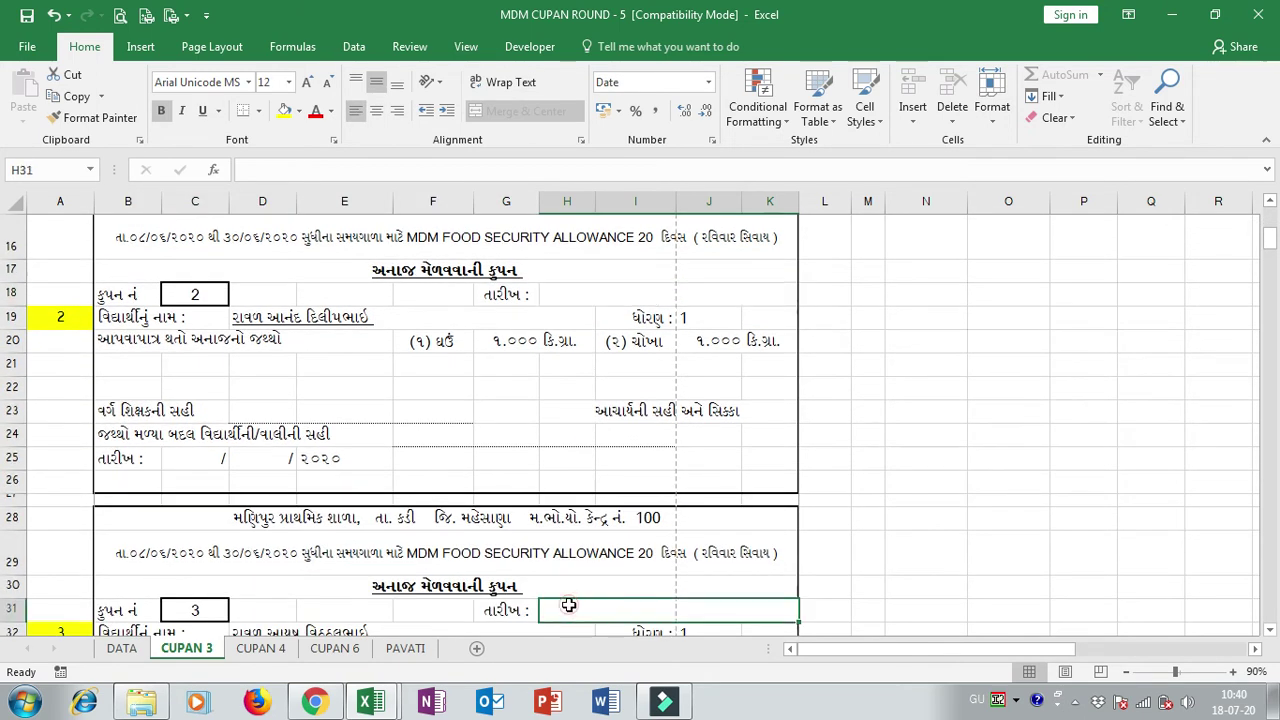
scroll(575, 610, "down", 3)
scroll(578, 610, "down", 2)
left_click(565, 551)
scroll(579, 603, "down", 2)
scroll(579, 603, "down", 2)
left_click(575, 566)
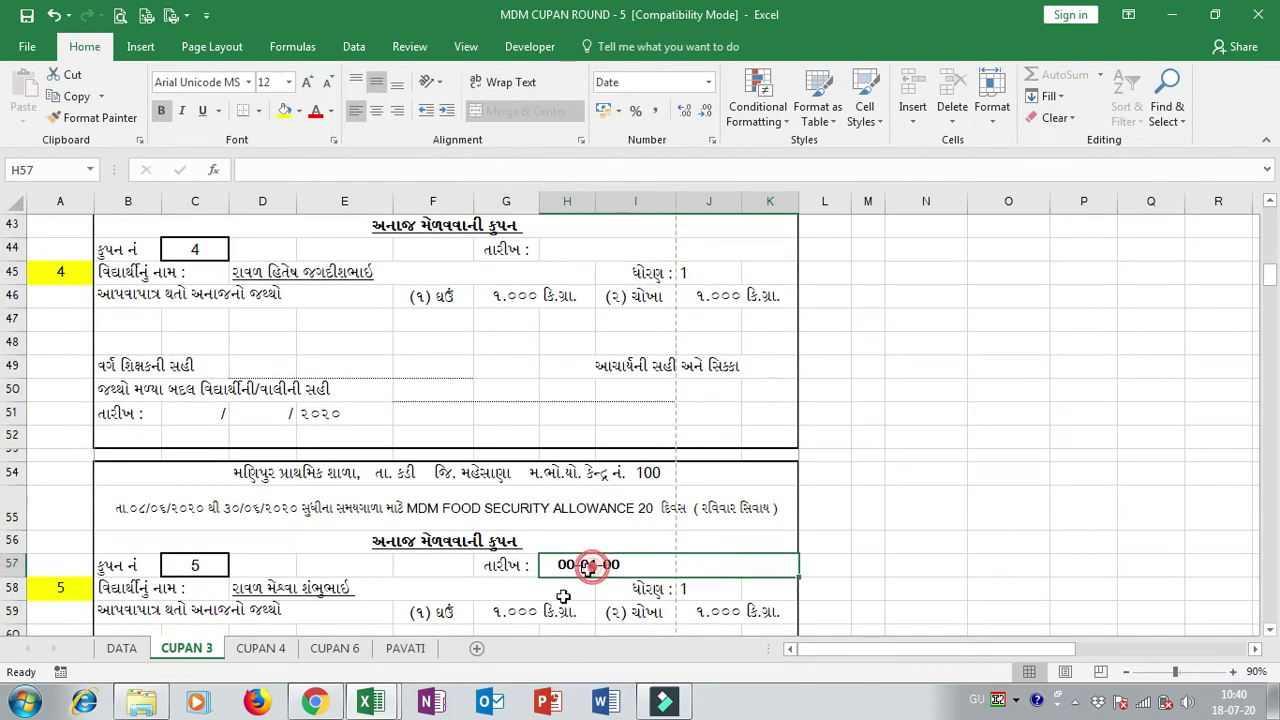
- Enter a blank space in the date cells F12 and F13 on the DATA sheet
left_click(122, 648)
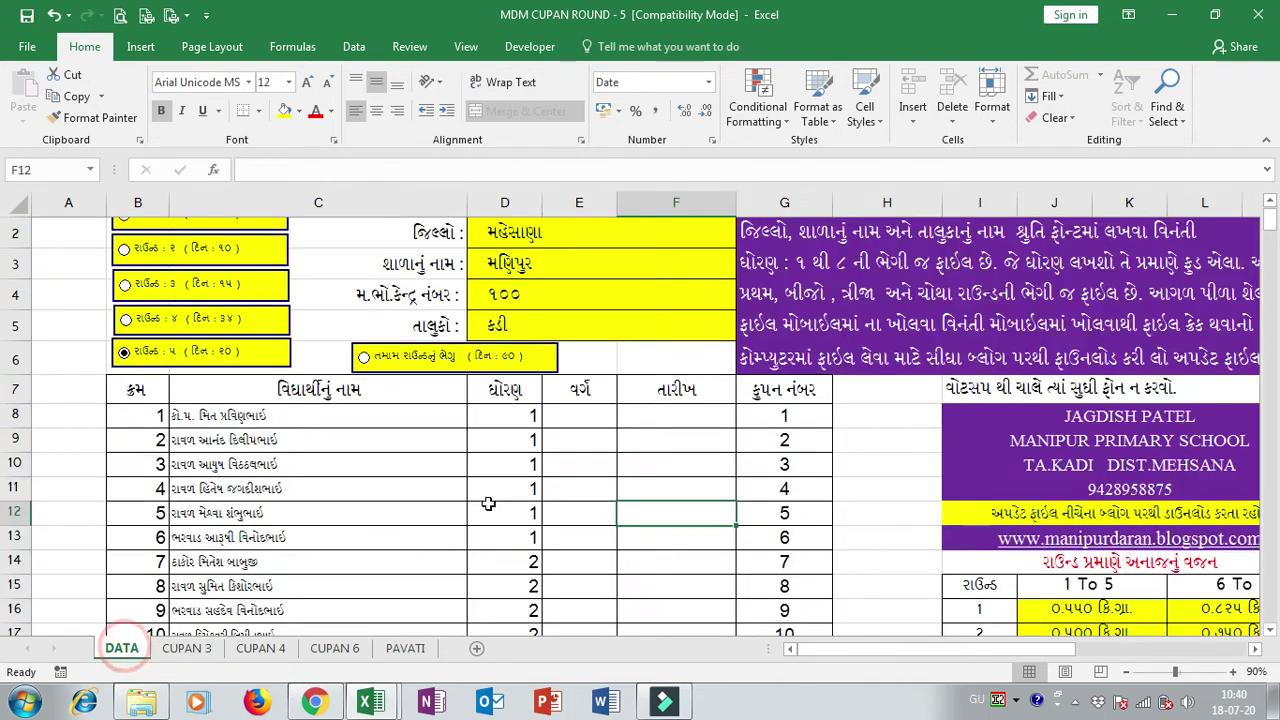
double_click(663, 514)
key("Return")
key("Return")
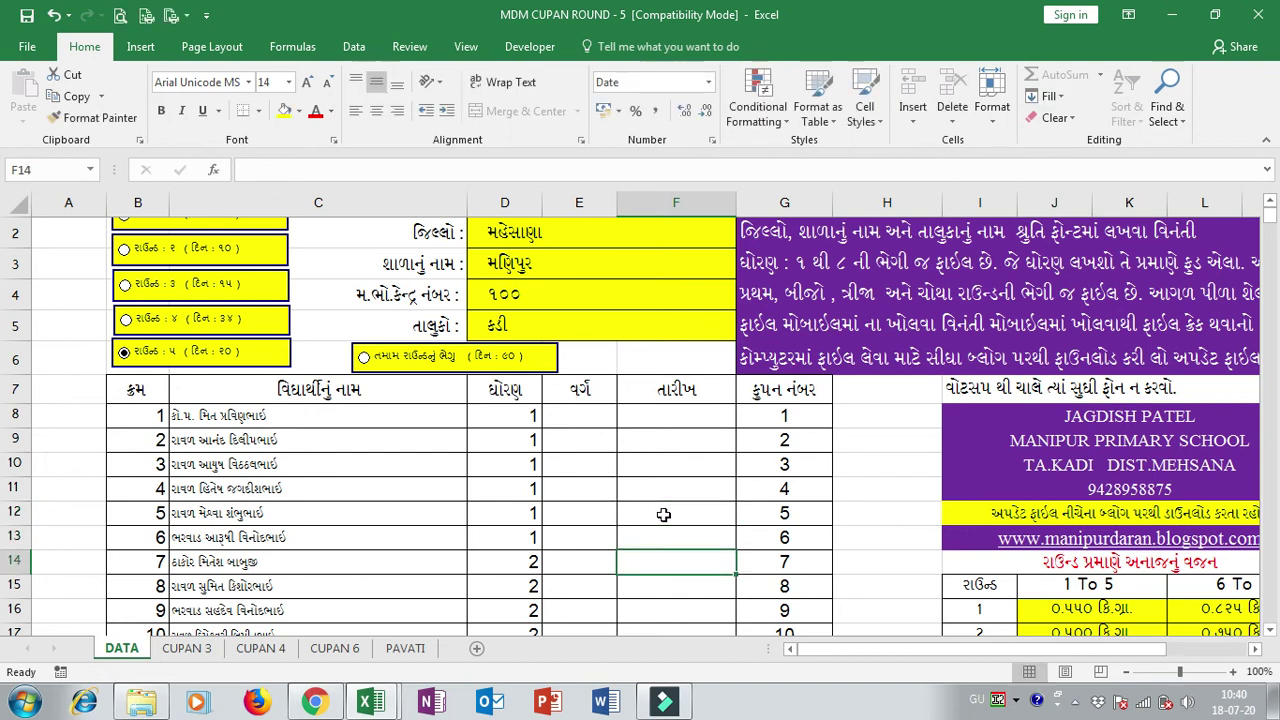
- Select round 3 (15 days) on the DATA sheet, and check the coupons on the CUPAN 4 sheet
left_click(696, 481)
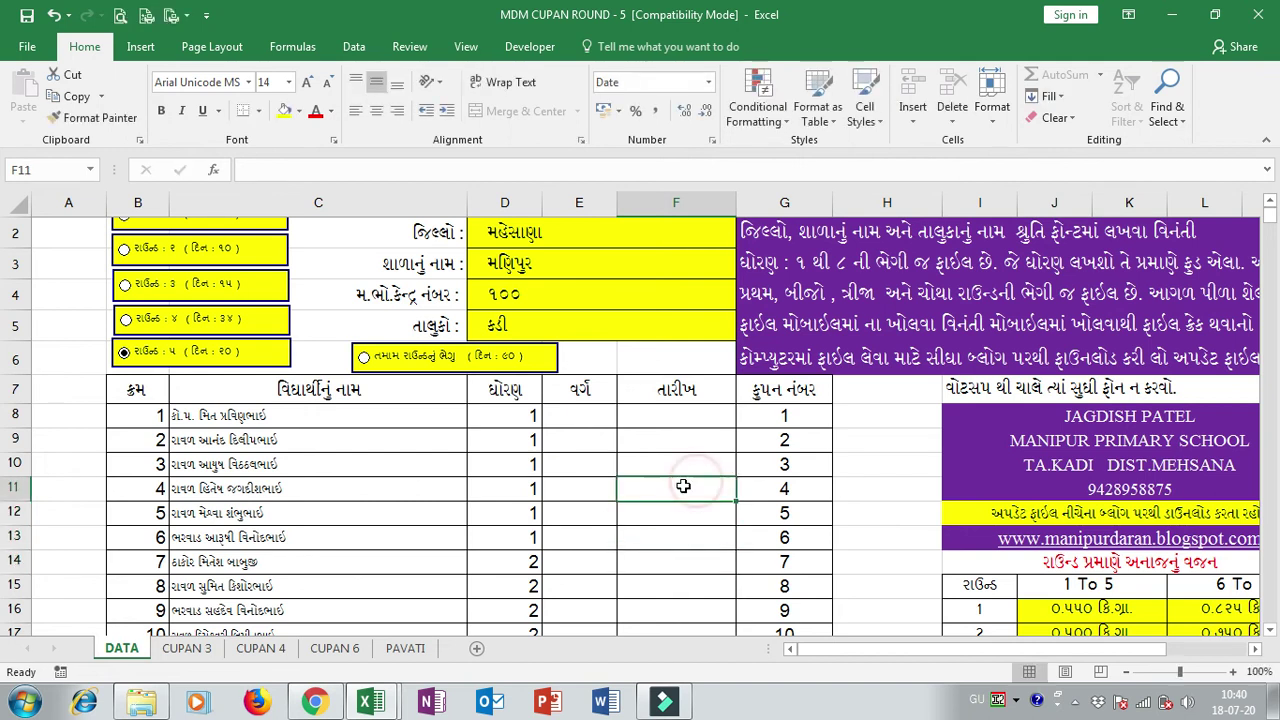
scroll(682, 503, "down", 2)
left_click(684, 431)
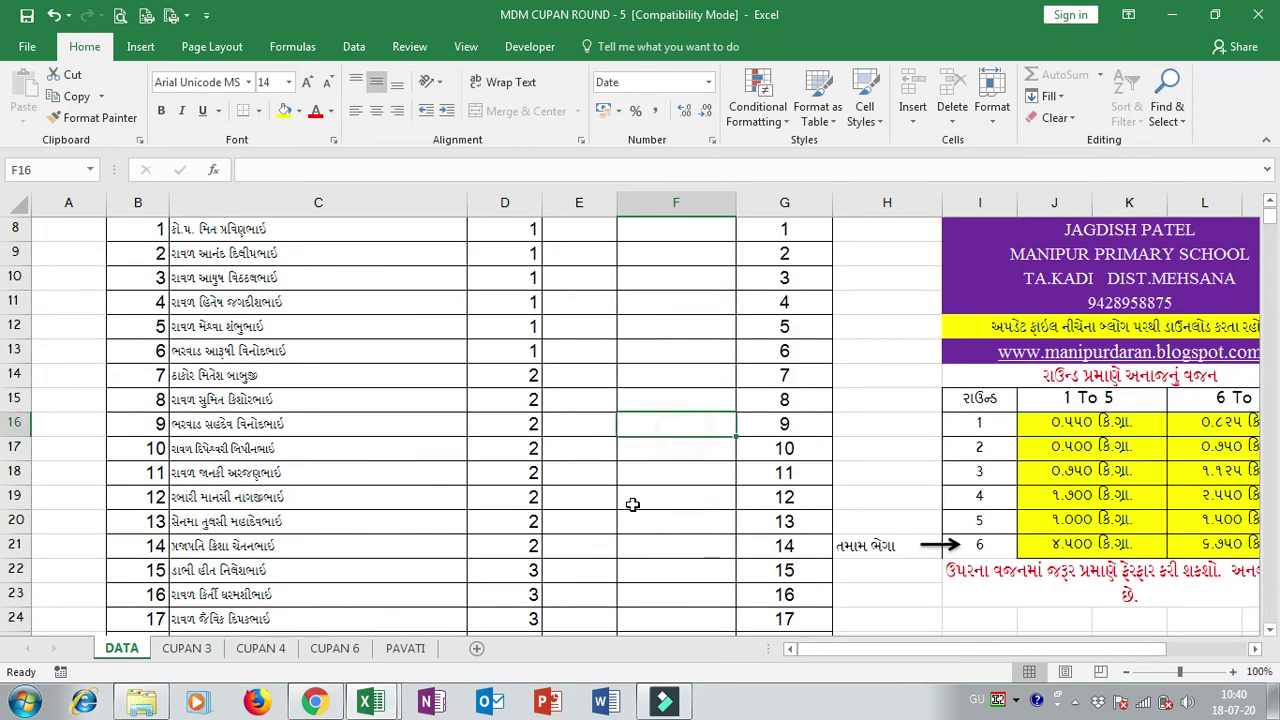
scroll(590, 510, "up", 3)
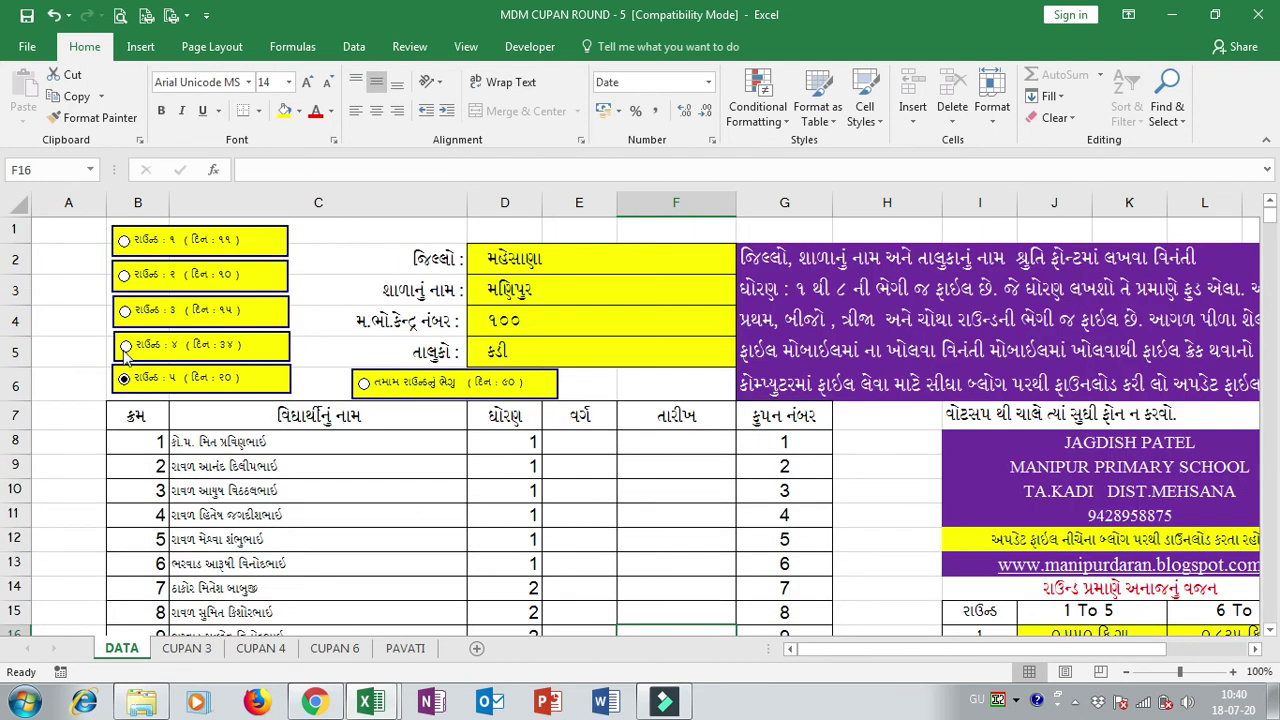
left_click(126, 349)
left_click(126, 313)
left_click(260, 649)
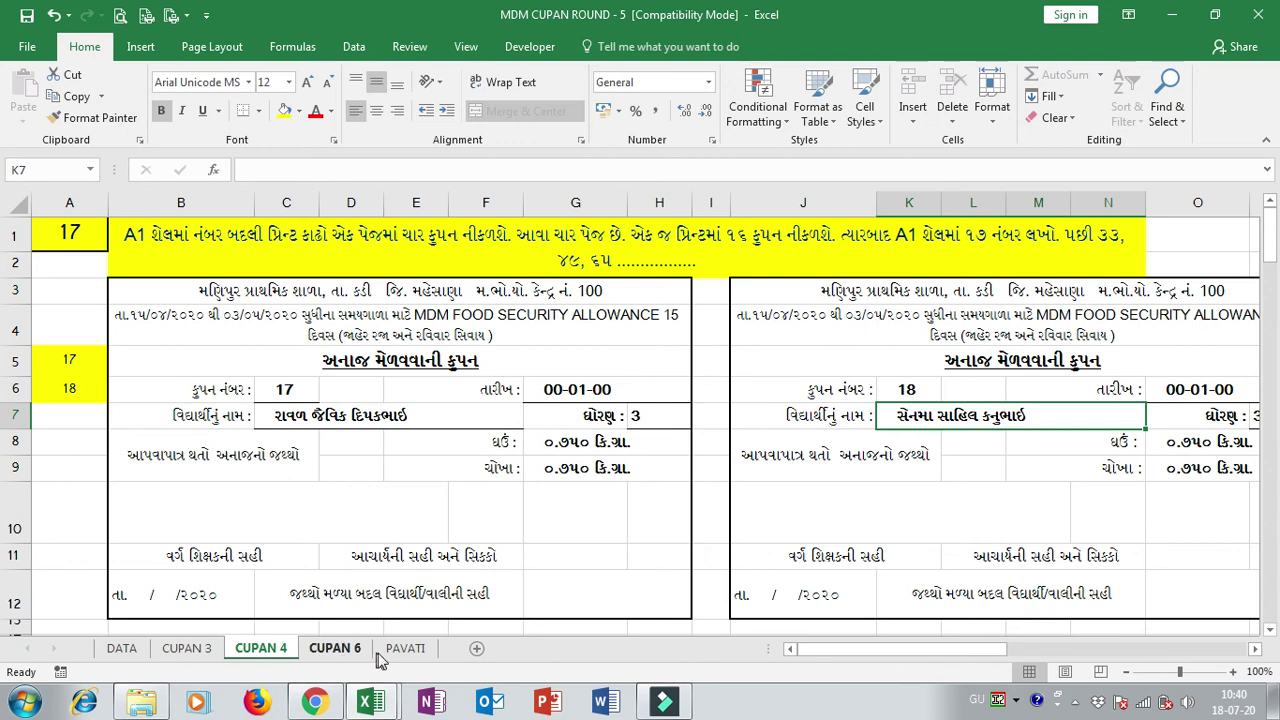
left_click(121, 648)
scroll(932, 607, "down", 4)
scroll(915, 541, "up", 4)
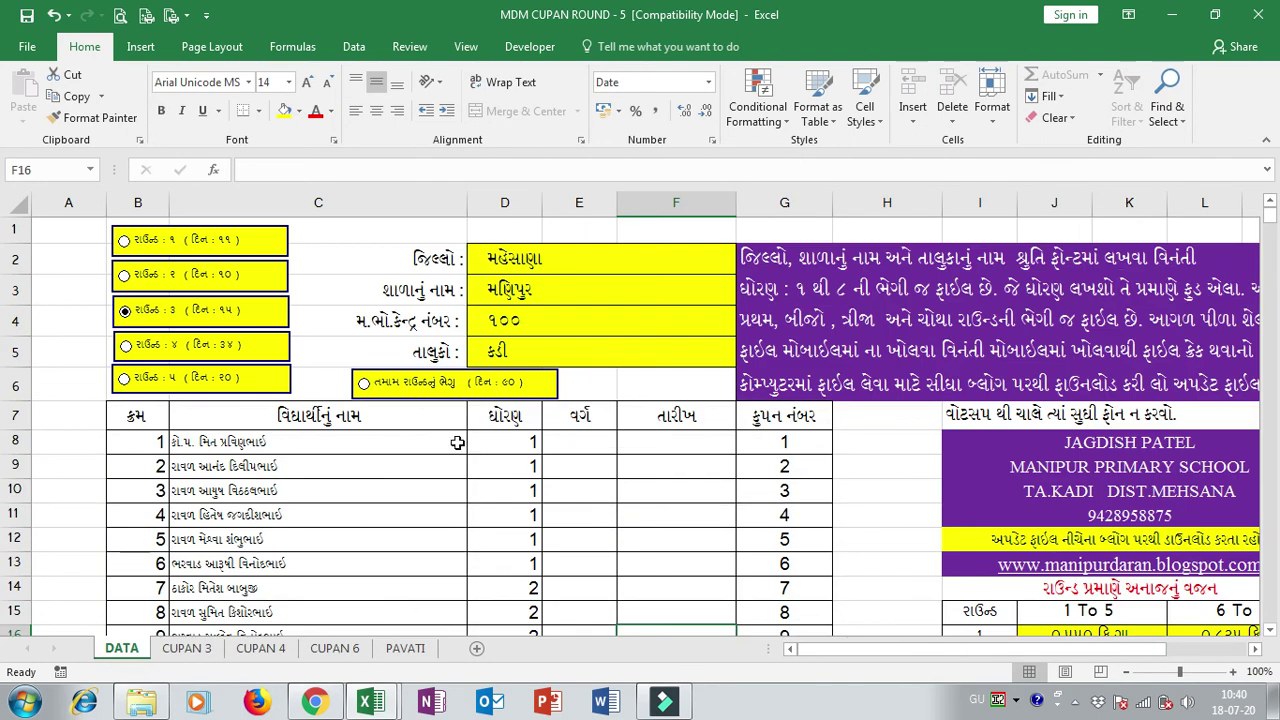
- Select the combined all-rounds option (90 days) on the DATA sheet, and check coupon 4's grain quantities and class on the CUPAN 3 sheet
left_click(365, 386)
left_click(187, 648)
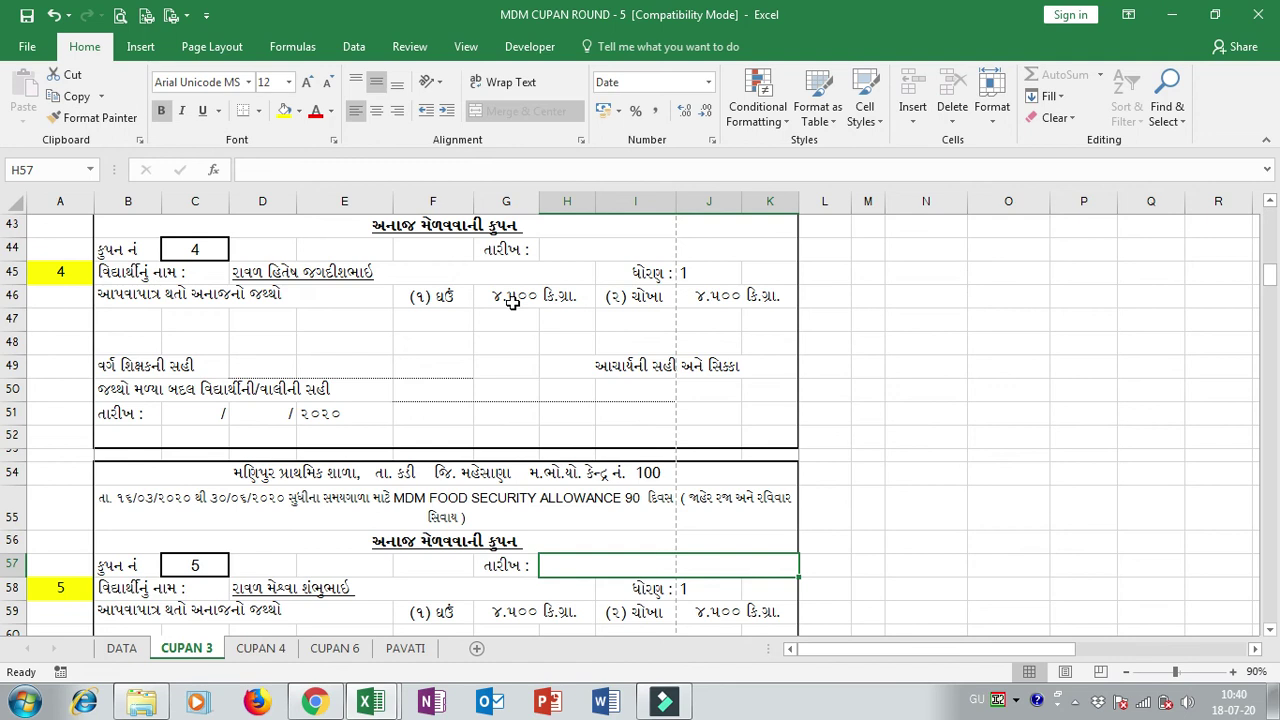
left_click(765, 300)
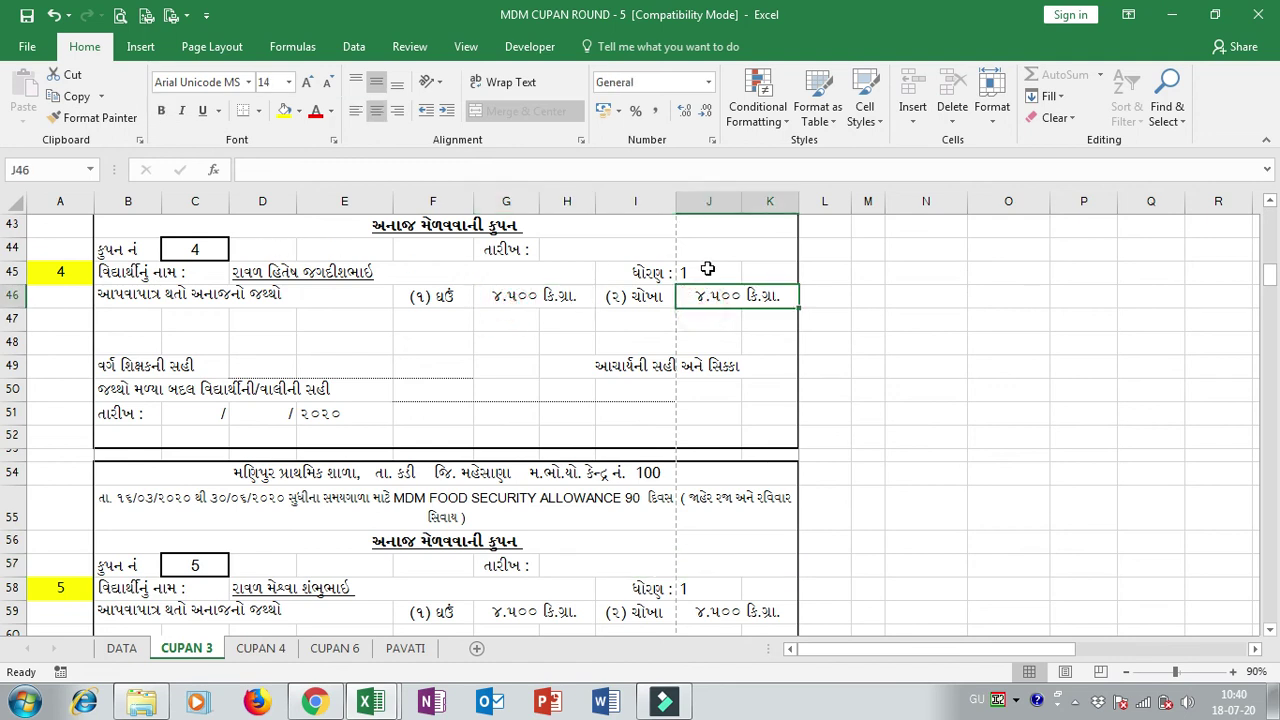
left_click(707, 269)
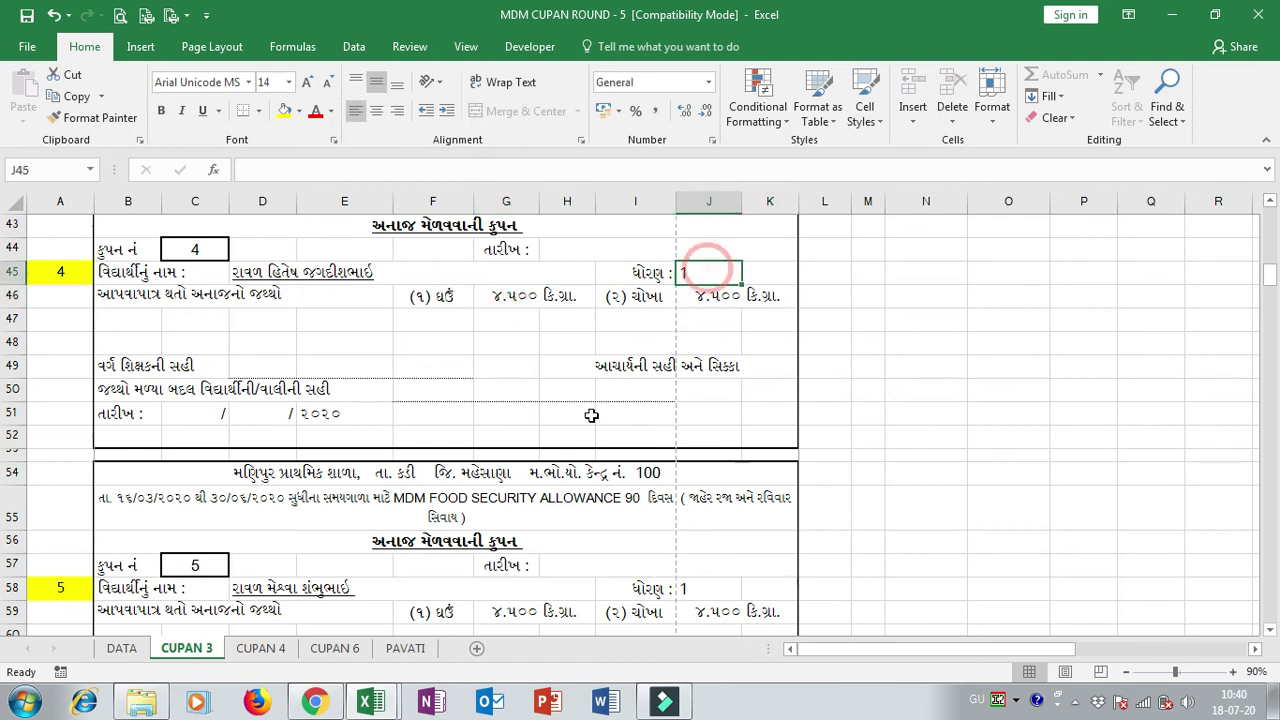
- Examine the table of grain weights per round for classes 1 to 5 and 6 to 8 on the DATA sheet
left_click(122, 648)
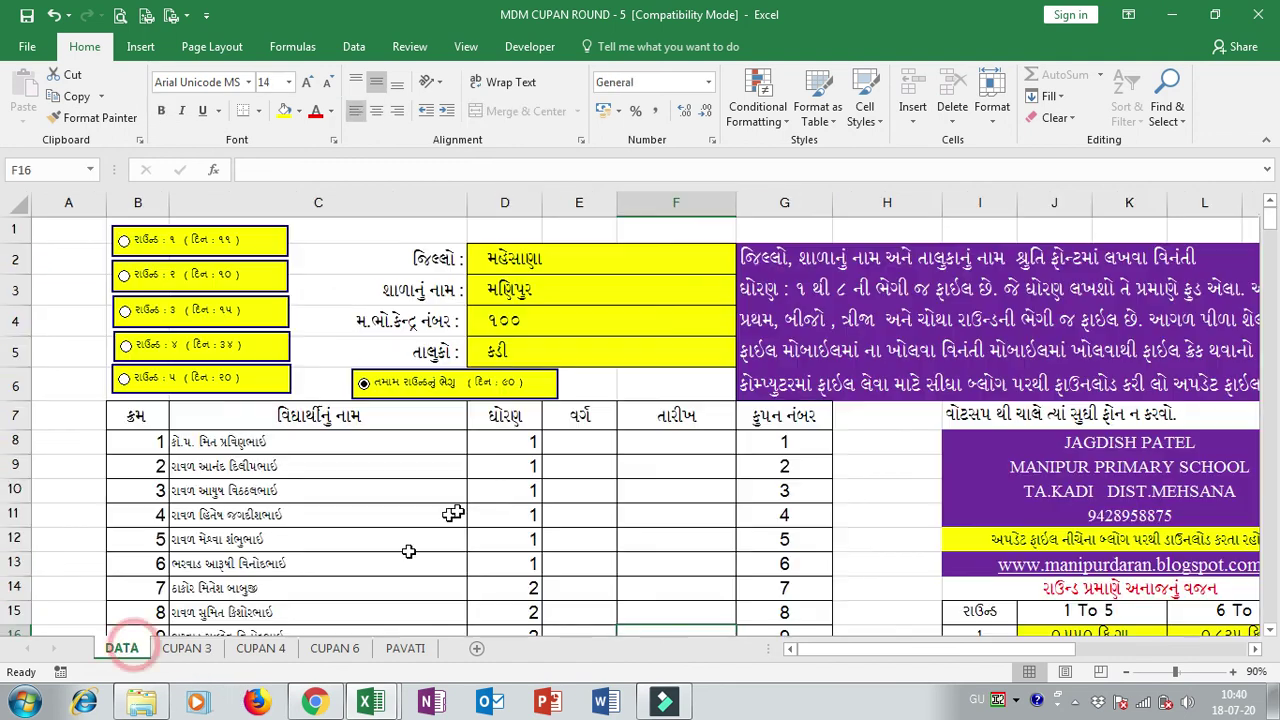
left_click(507, 449)
left_click(582, 440)
scroll(692, 533, "down", 1)
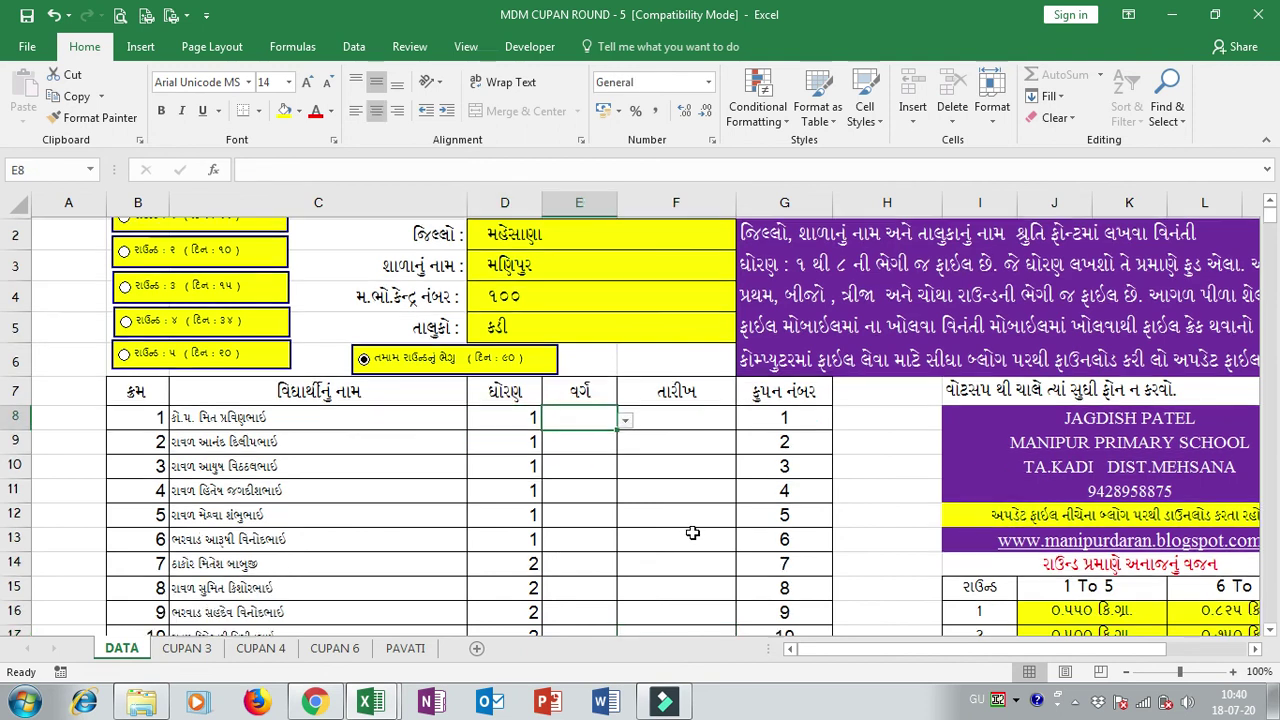
scroll(692, 533, "down", 2)
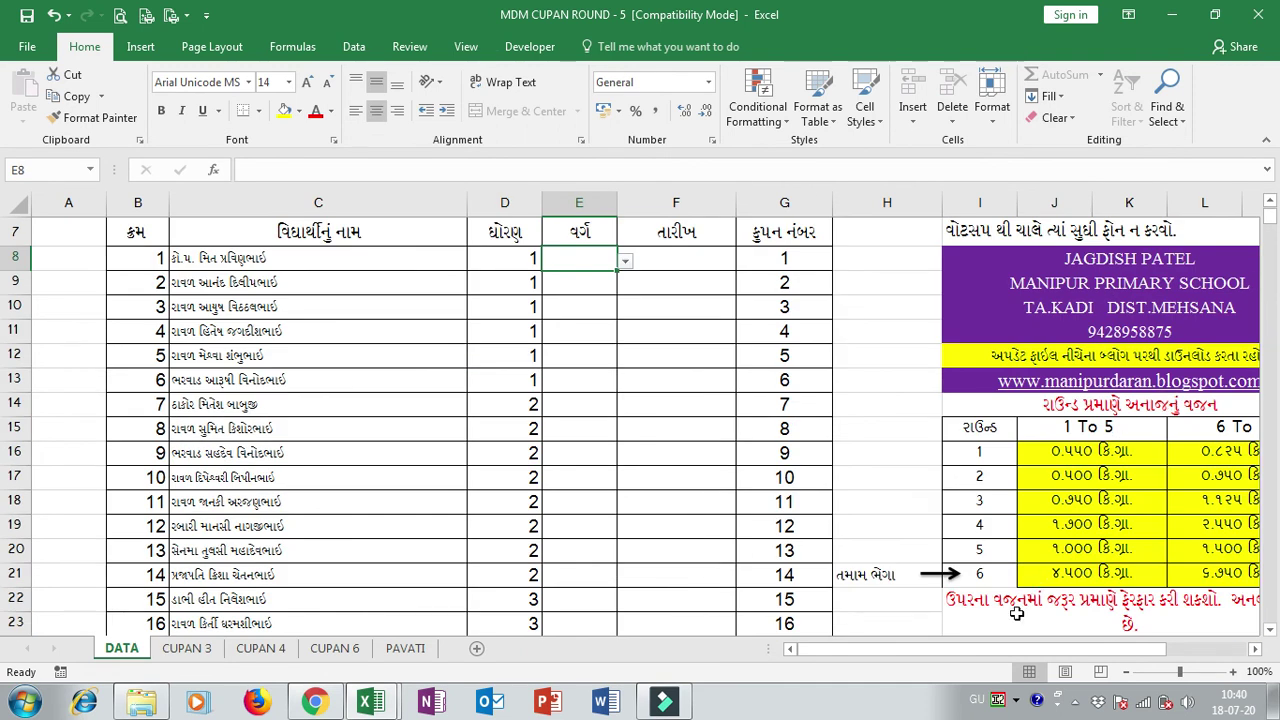
left_click_drag(1008, 646, 1083, 648)
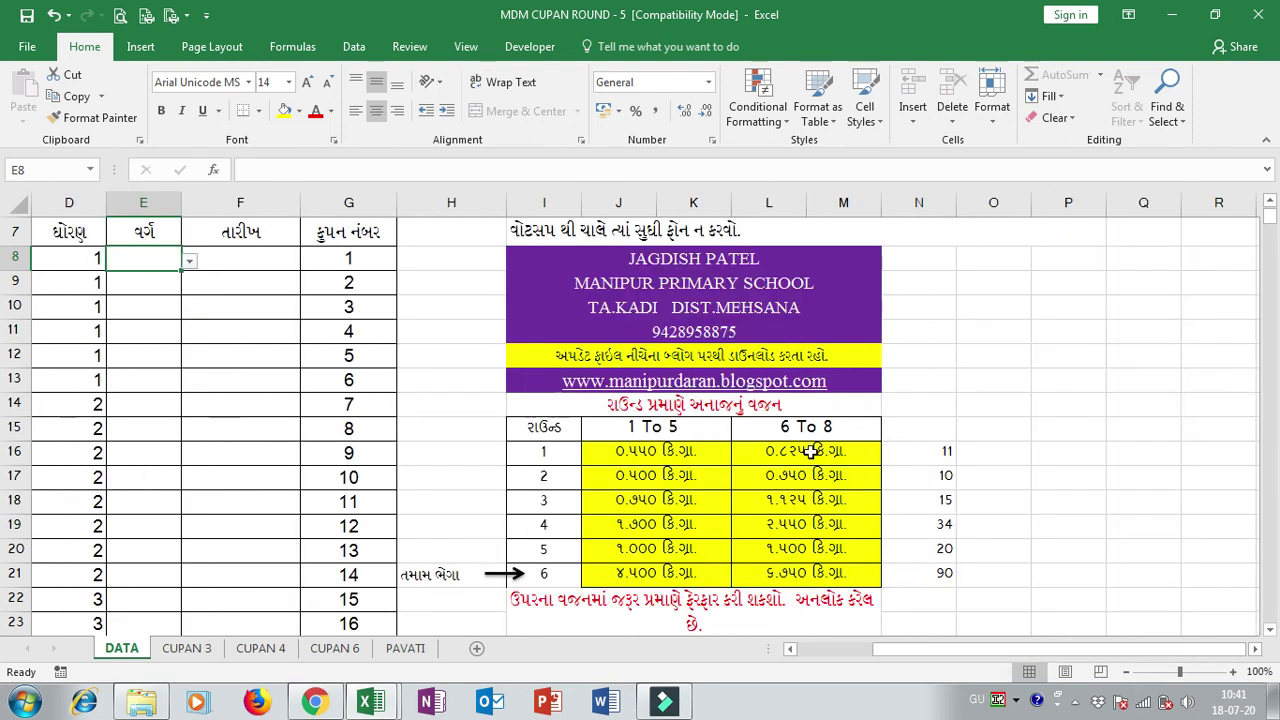
- Open the manipurdaran.blogspot.com link from the DATA sheet in Chrome and download the coupon file from the 15 July 2020 post
left_click(739, 389)
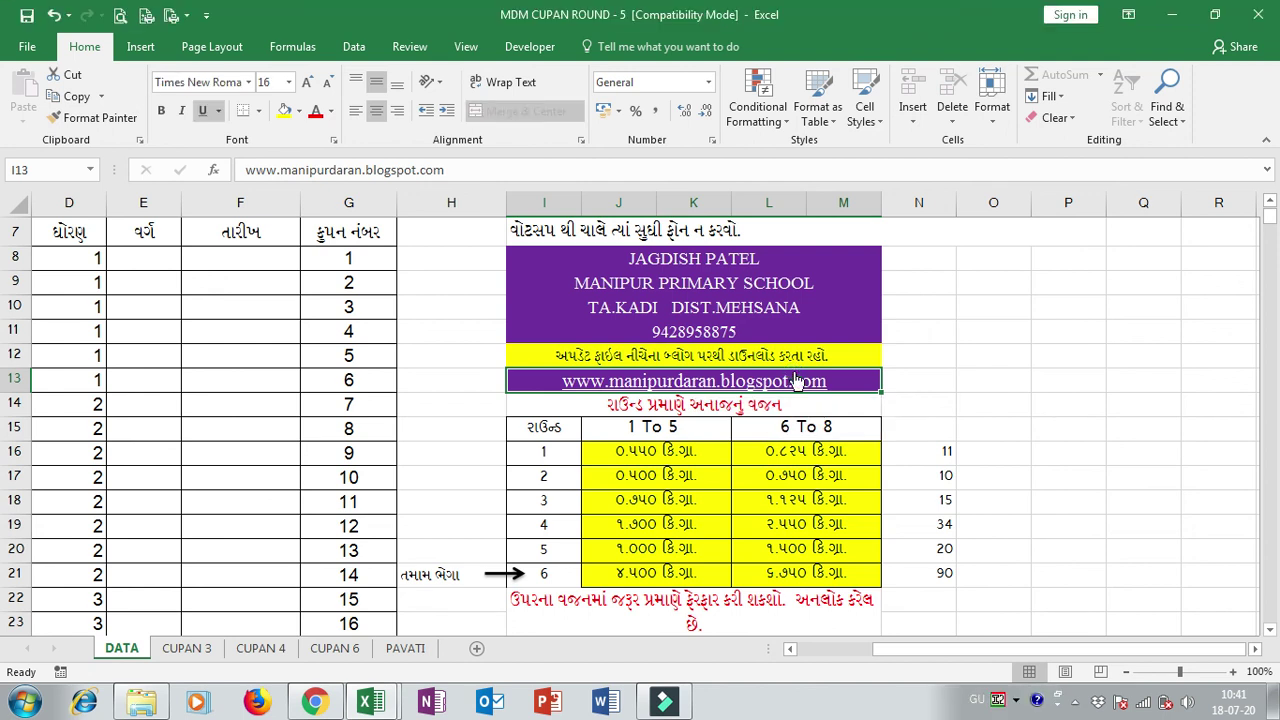
left_click(333, 705)
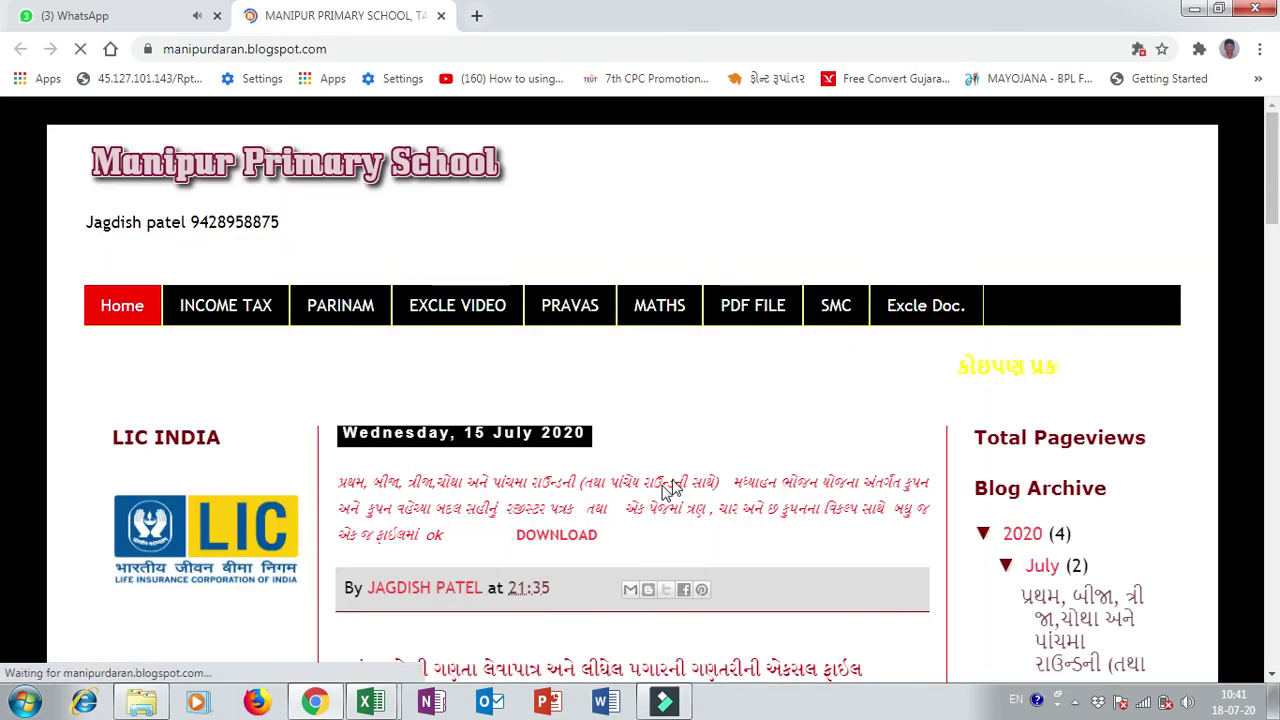
left_click(550, 544)
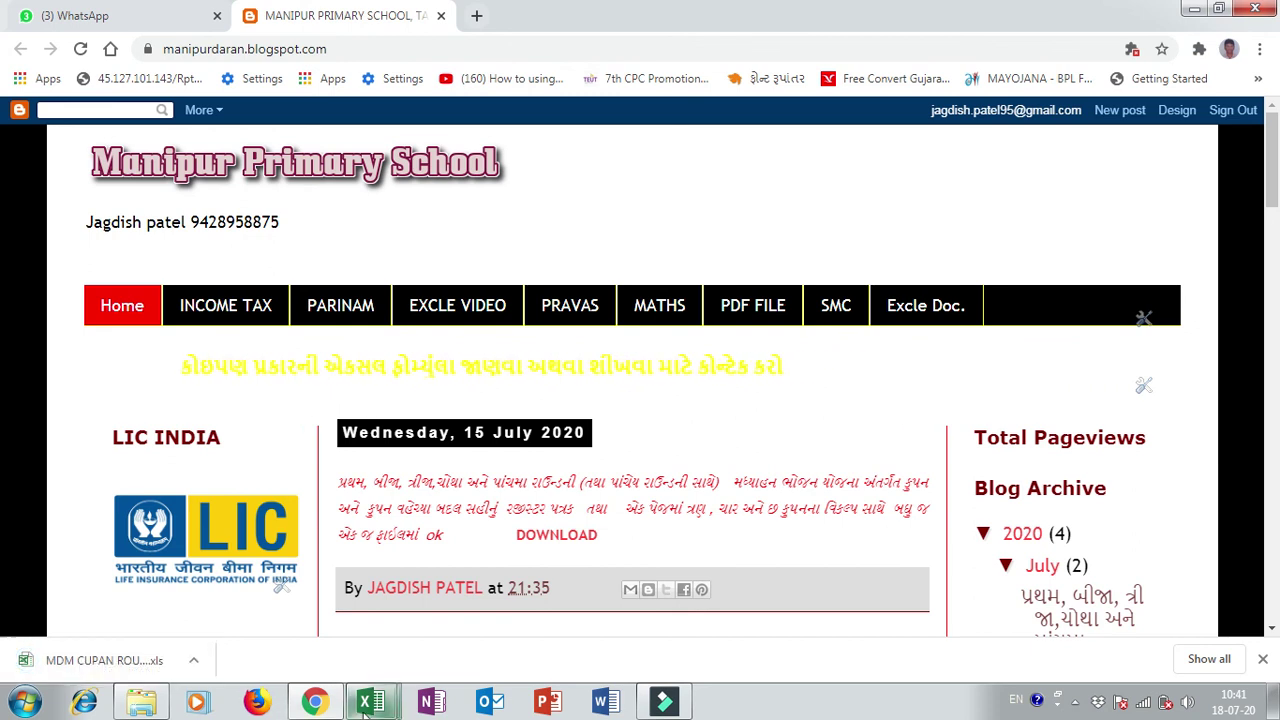
- Switch back to the MDM CUPAN ROUND - 5 workbook in Excel and review the weight table and student list on the DATA sheet
mouse_move(371, 701)
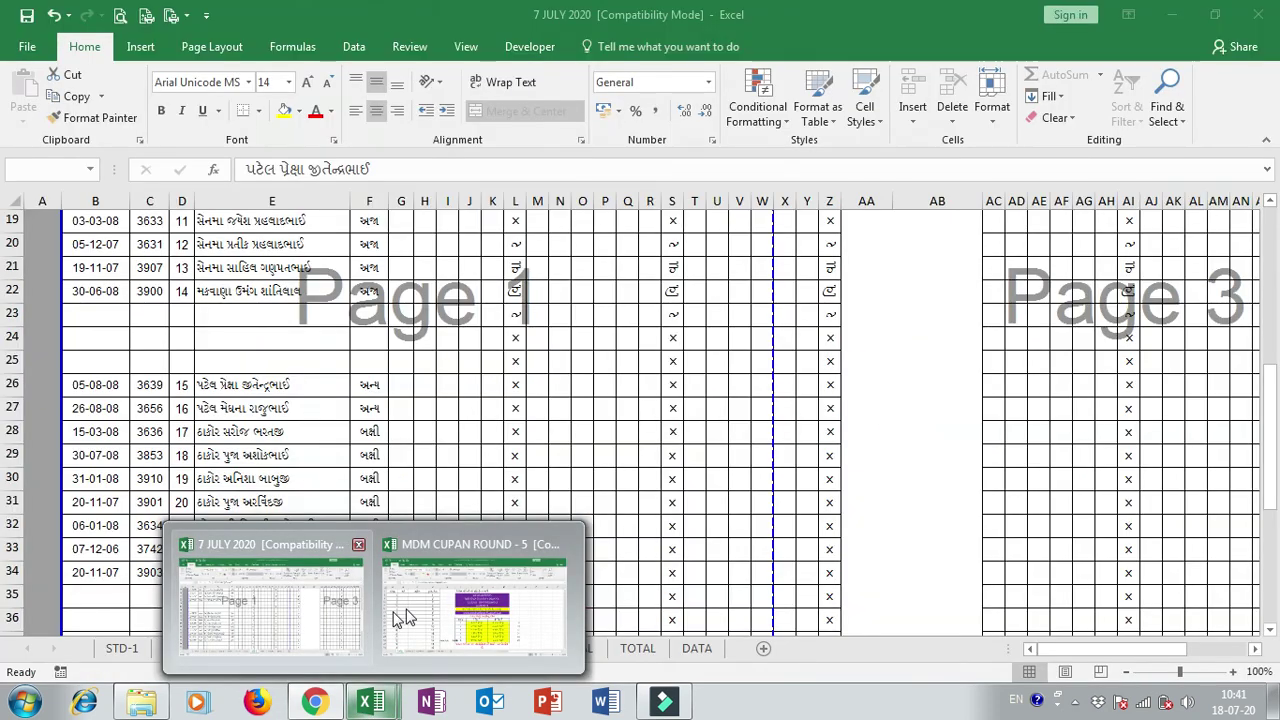
left_click(400, 612)
left_click(462, 375)
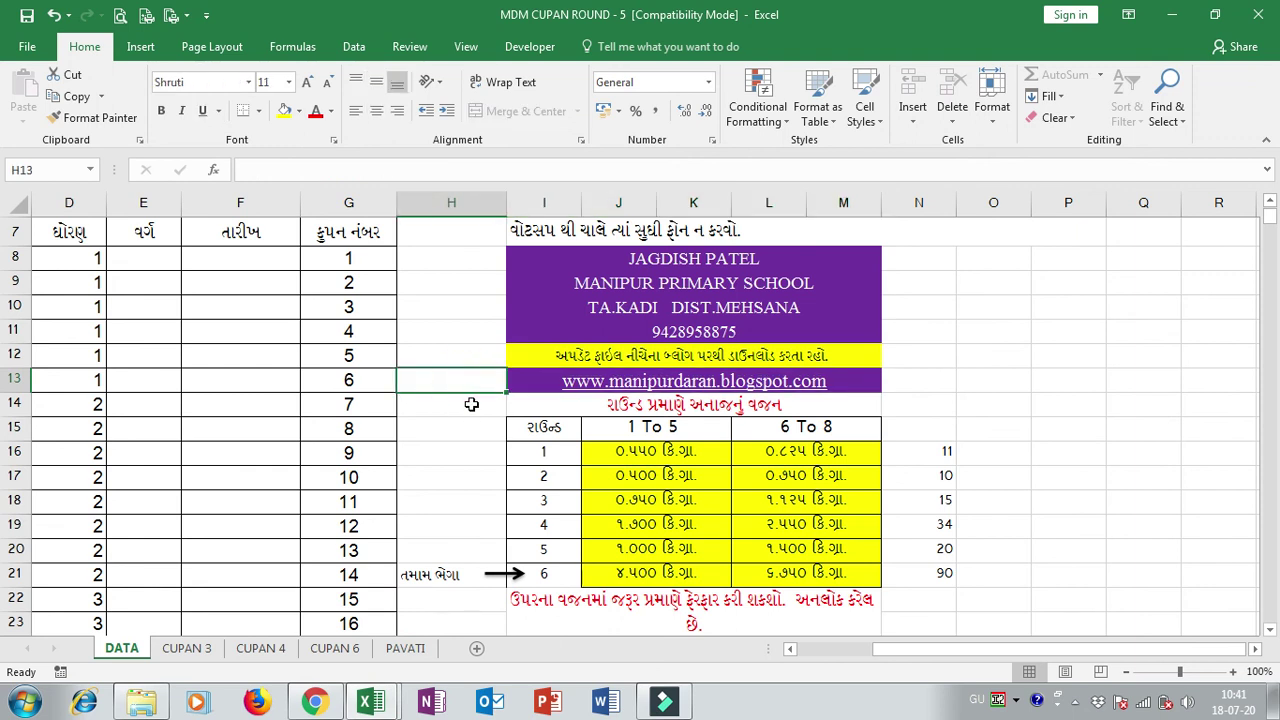
scroll(471, 403, "up", 2)
scroll(692, 448, "down", 2)
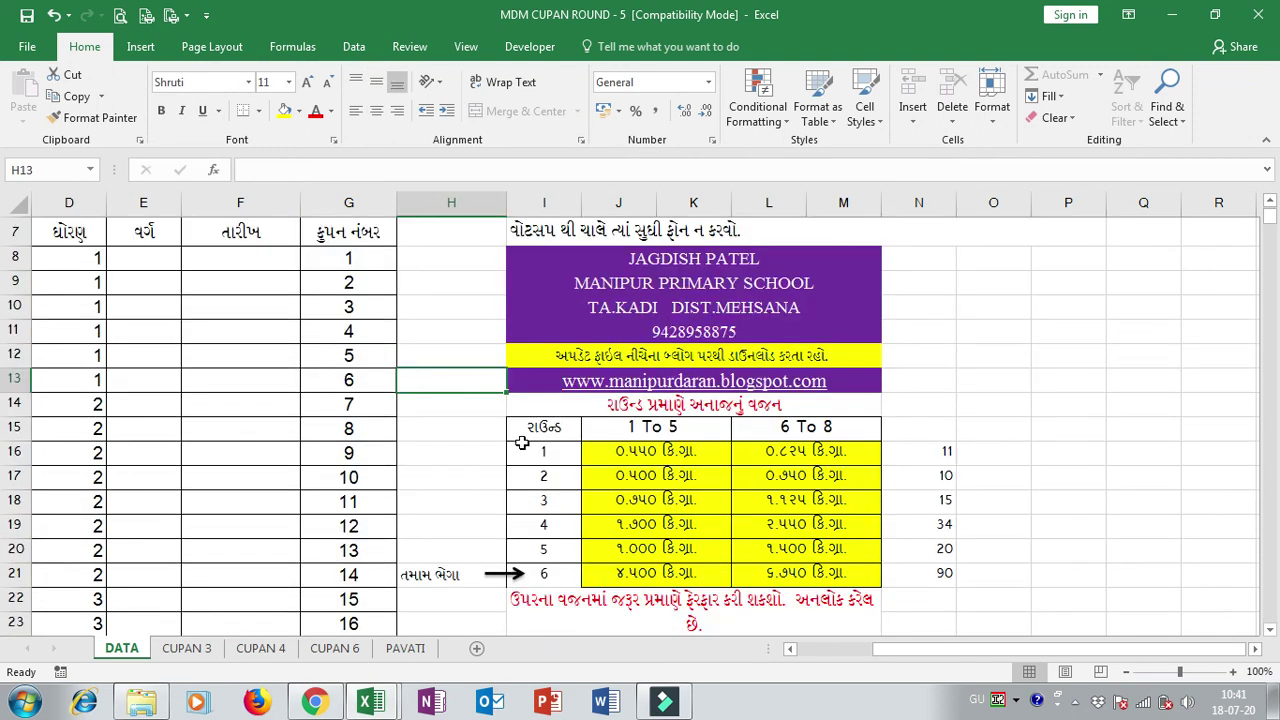
left_click(460, 421)
left_click_drag(929, 650, 845, 650)
left_click(405, 470)
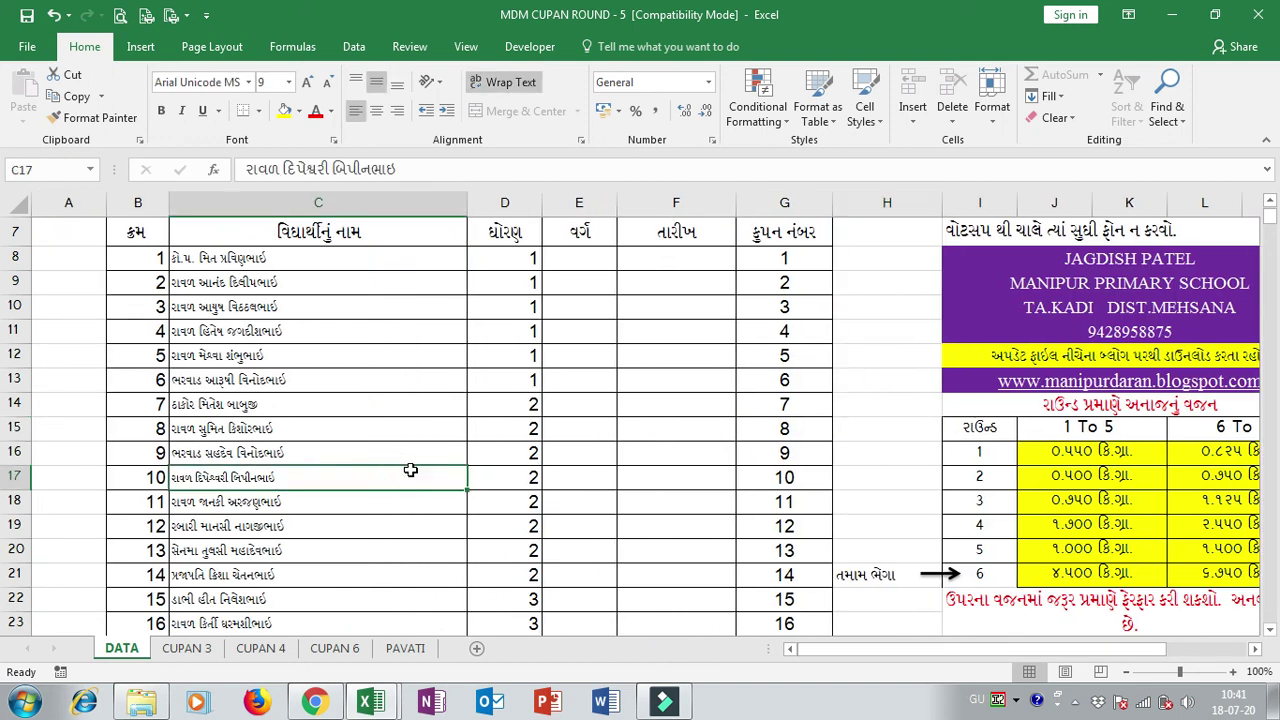